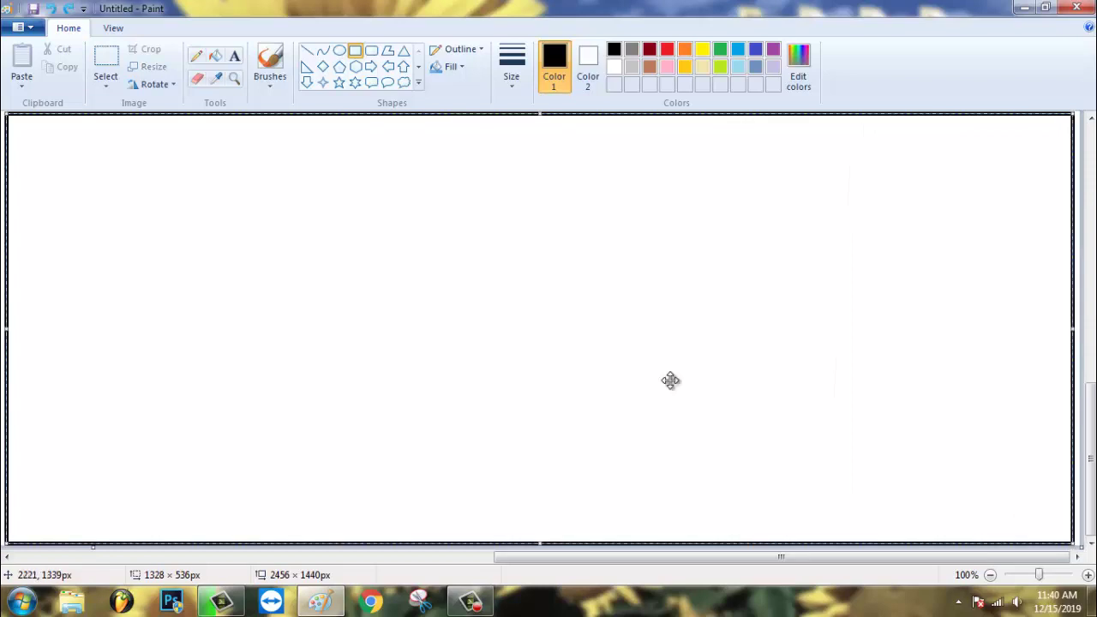
- Draw the house roof's black outline with straight lines: a slanted parallelogram and a narrow sloping panel forming the gable's far side
{"action": "left_click", "coordinate": [306, 50]}
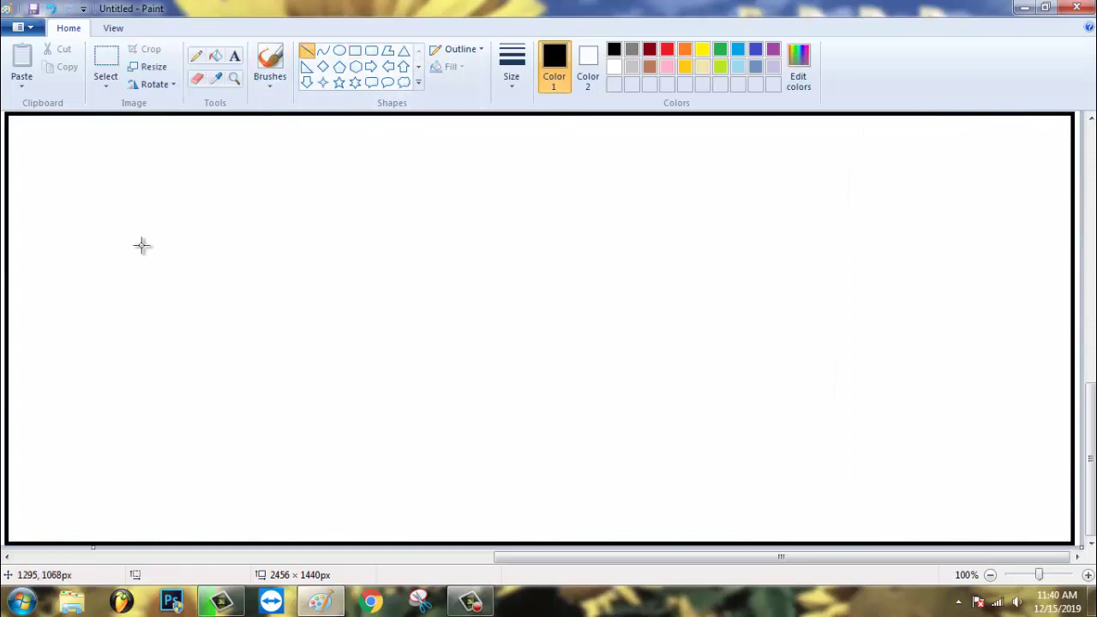
{"action": "left_click_drag", "start_coordinate": [142, 245], "coordinate": [294, 246]}
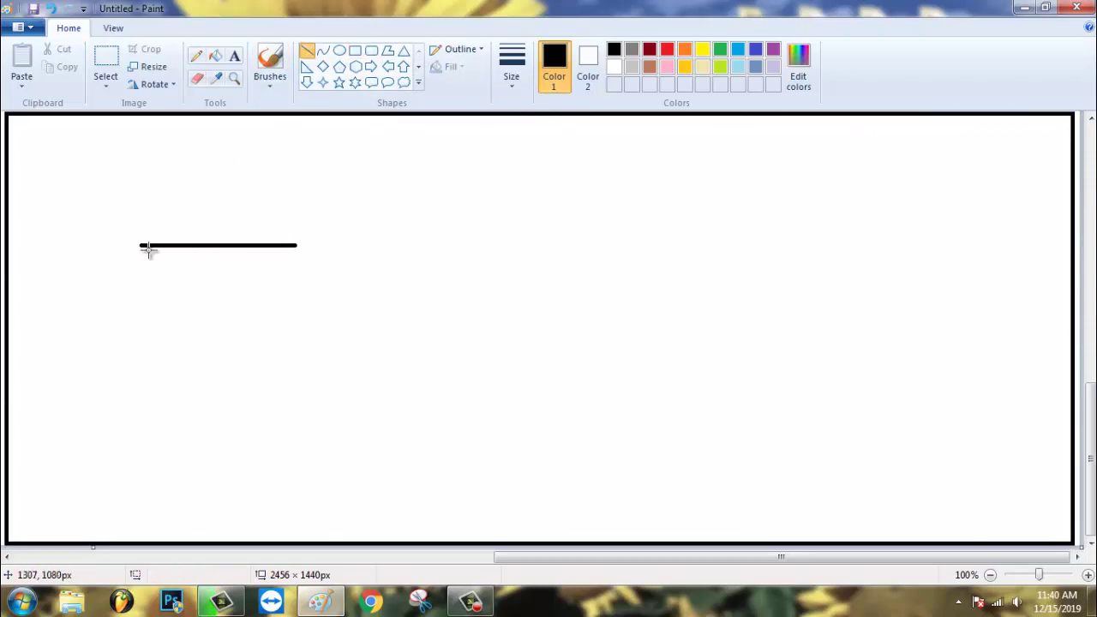
{"action": "mouse_move", "coordinate": [141, 246]}
{"action": "left_mouse_down"}
{"action": "mouse_move", "coordinate": [111, 264]}
{"action": "mouse_move", "coordinate": [74, 326]}
{"action": "left_mouse_up"}
{"action": "left_click_drag", "start_coordinate": [295, 246], "coordinate": [233, 325]}
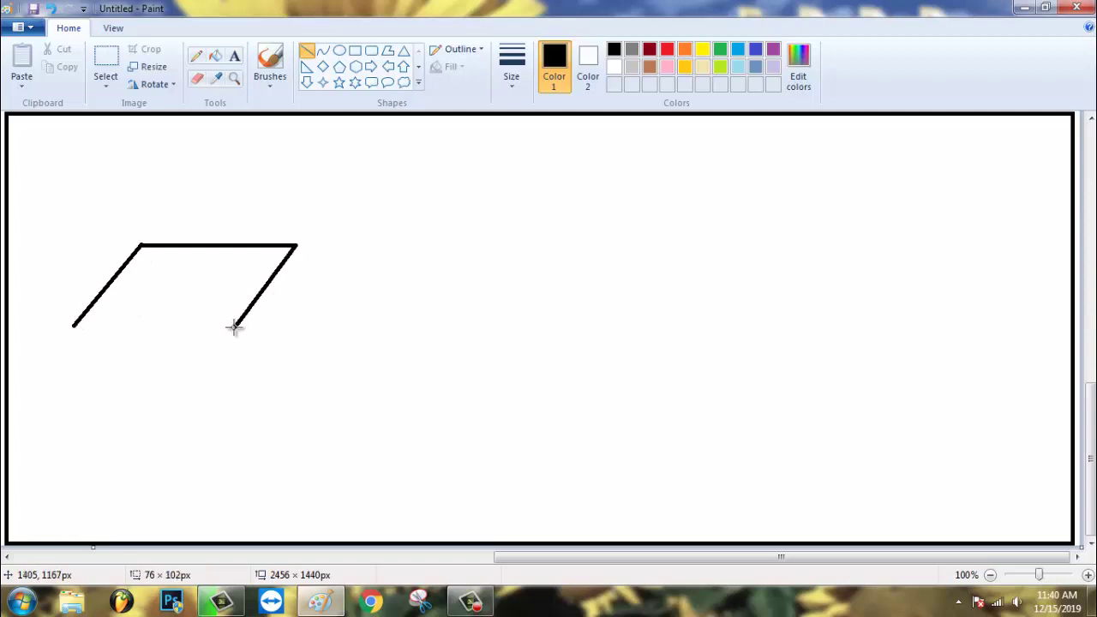
{"action": "left_click_drag", "start_coordinate": [74, 326], "coordinate": [231, 325]}
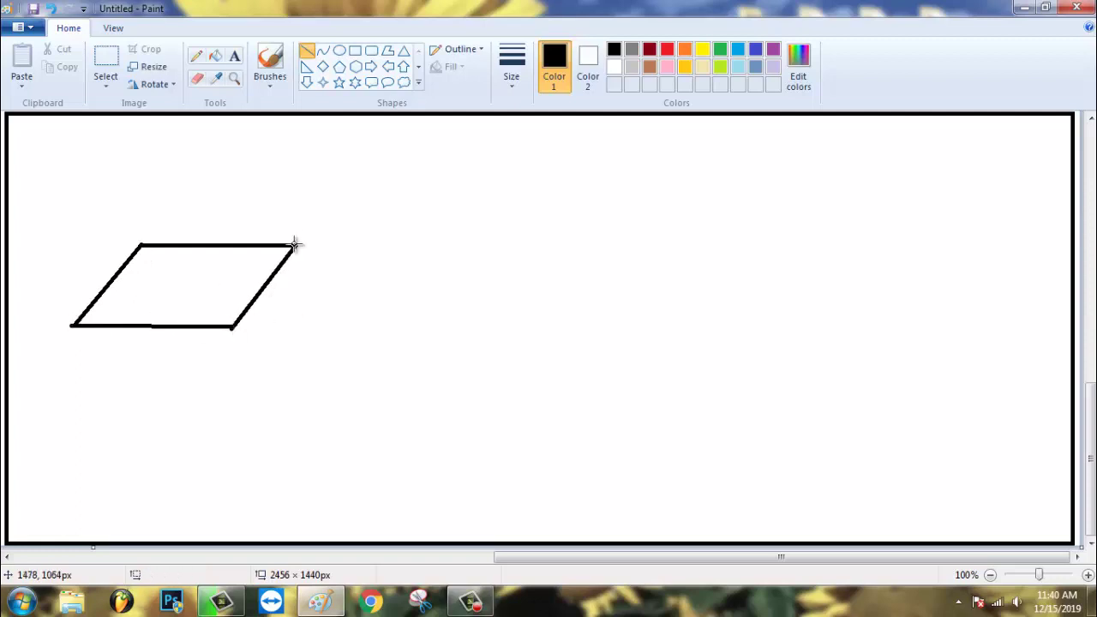
{"action": "left_click_drag", "start_coordinate": [296, 246], "coordinate": [358, 314]}
{"action": "mouse_move", "coordinate": [286, 260]}
{"action": "left_mouse_down"}
{"action": "mouse_move", "coordinate": [329, 326]}
{"action": "mouse_move", "coordinate": [360, 315]}
{"action": "left_mouse_up"}
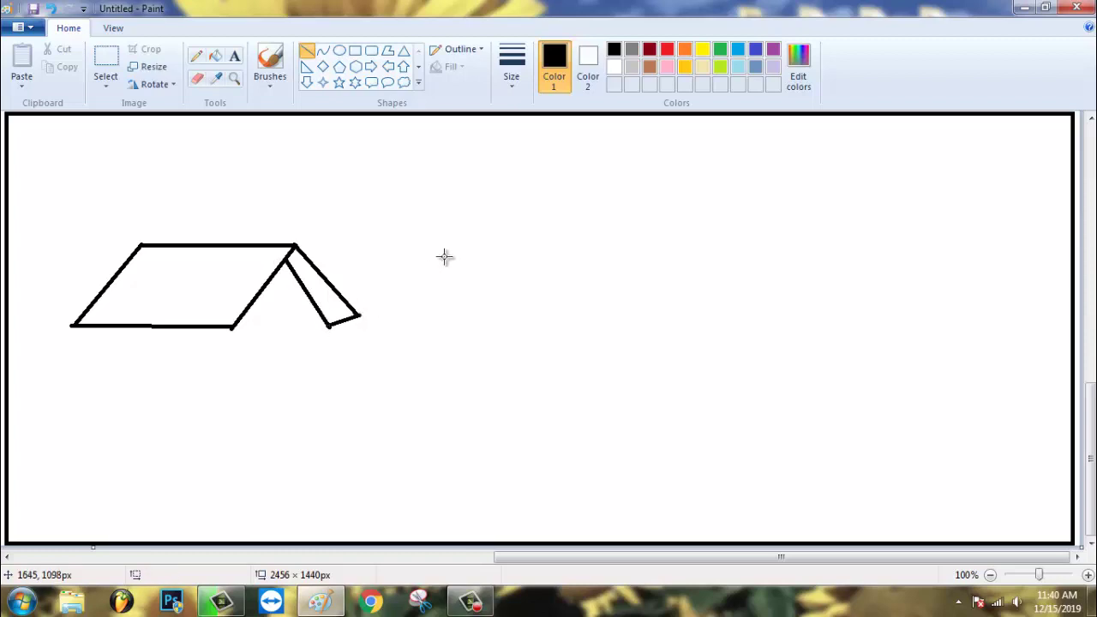
- Fill the roof's outline and both roof panels with red
{"action": "left_click", "coordinate": [667, 49]}
{"action": "left_click", "coordinate": [216, 56]}
{"action": "left_click", "coordinate": [292, 243]}
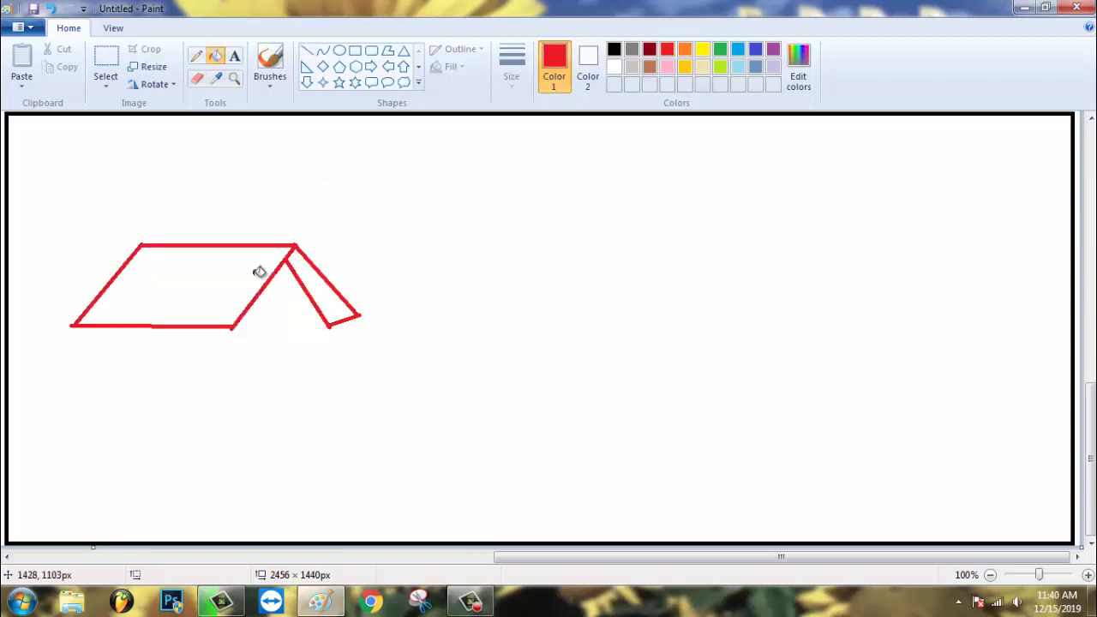
{"action": "left_click", "coordinate": [257, 272]}
{"action": "left_click", "coordinate": [317, 269]}
- Draw three black vertical posts under the roof's corners with the Line tool
{"action": "left_click", "coordinate": [614, 49]}
{"action": "left_click", "coordinate": [306, 50]}
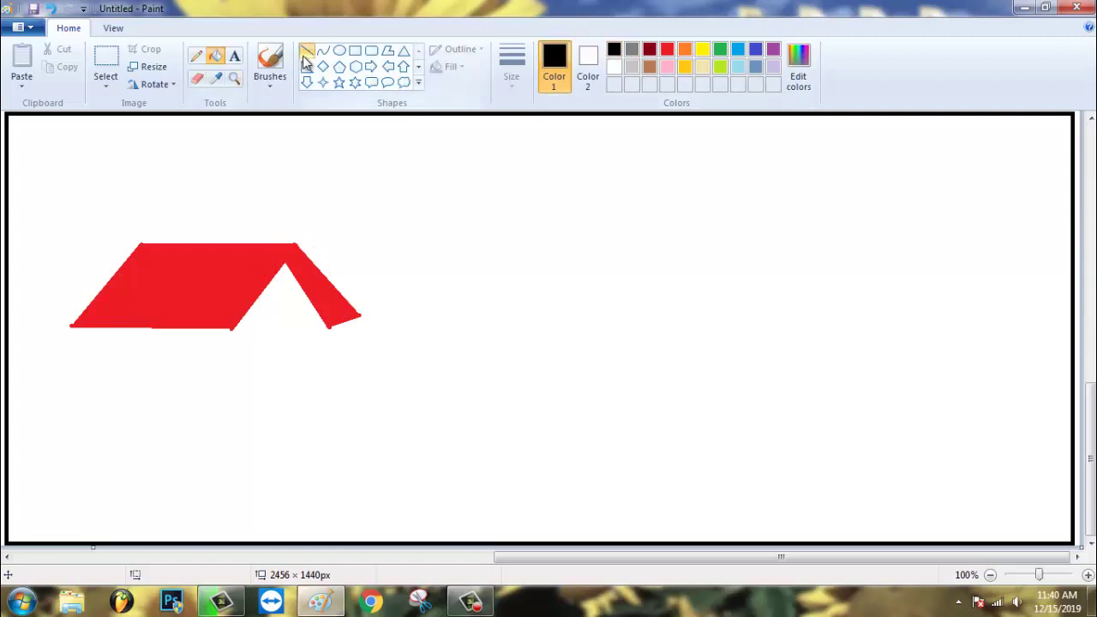
{"action": "left_click_drag", "start_coordinate": [232, 328], "coordinate": [232, 390]}
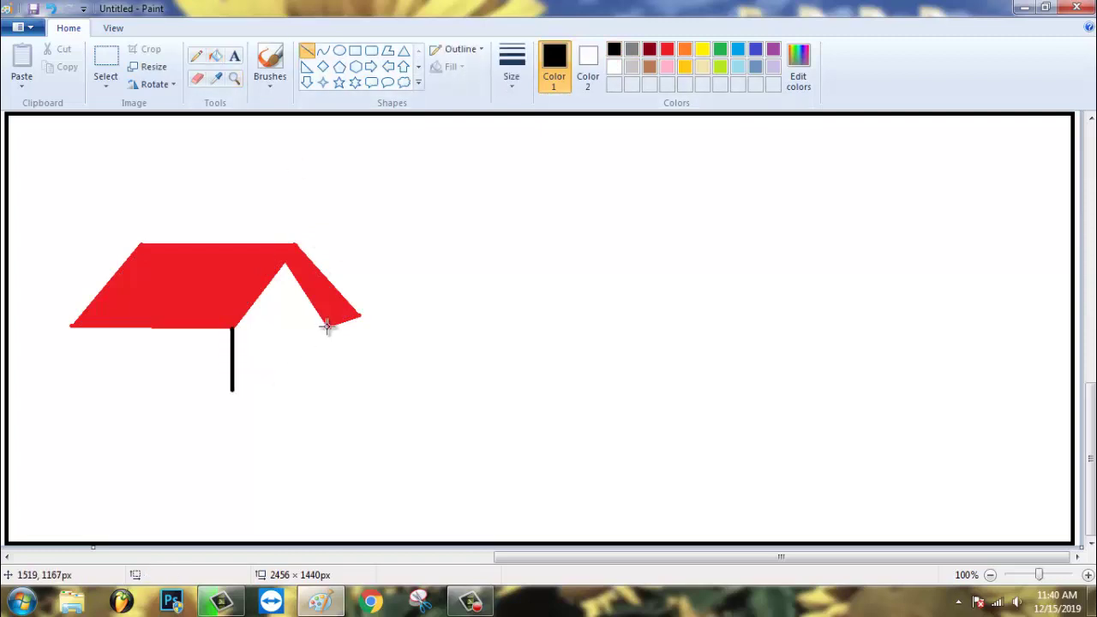
{"action": "left_click_drag", "start_coordinate": [327, 326], "coordinate": [326, 375]}
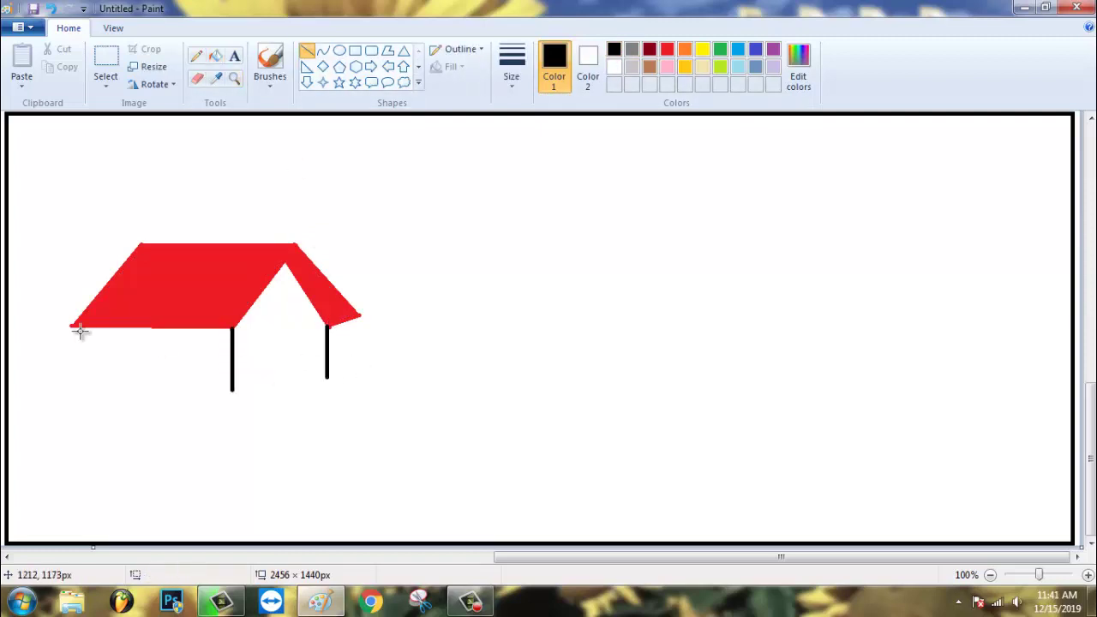
{"action": "mouse_move", "coordinate": [93, 328]}
{"action": "left_mouse_down"}
{"action": "mouse_move", "coordinate": [95, 368]}
{"action": "mouse_move", "coordinate": [119, 338]}
{"action": "mouse_move", "coordinate": [270, 335]}
{"action": "mouse_move", "coordinate": [310, 302]}
{"action": "left_mouse_up"}
- Sketch a light gray zigzag fringe under the roof and gable and fill the areas above it with the same gray
{"action": "left_click", "coordinate": [632, 67]}
{"action": "left_click", "coordinate": [196, 56]}
{"action": "left_click", "coordinate": [216, 56]}
{"action": "left_click", "coordinate": [185, 336]}
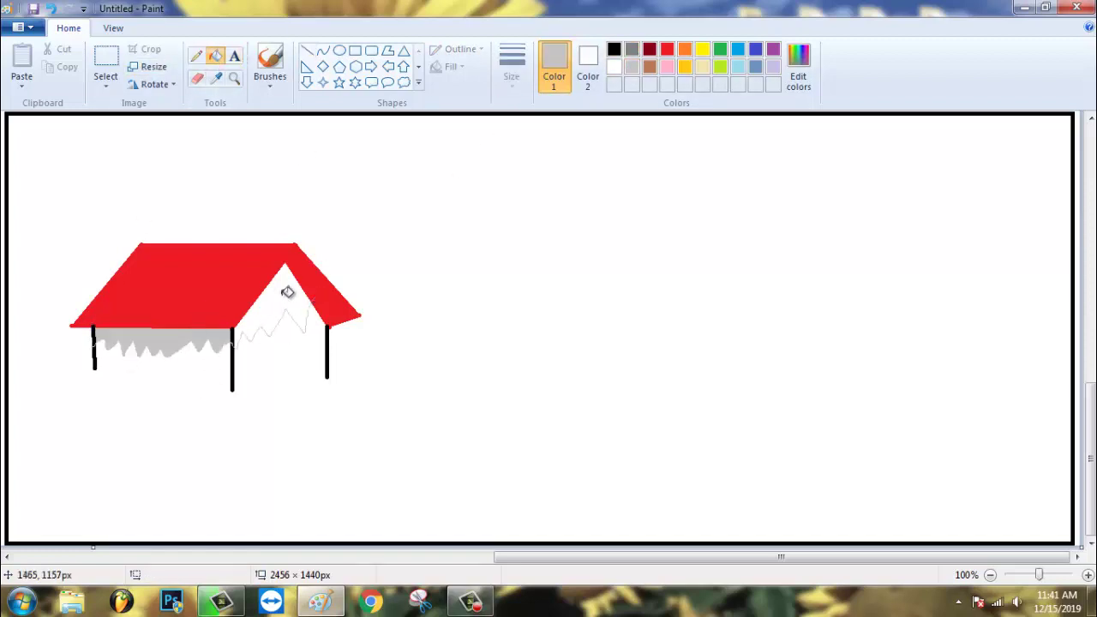
{"action": "left_click", "coordinate": [286, 293]}
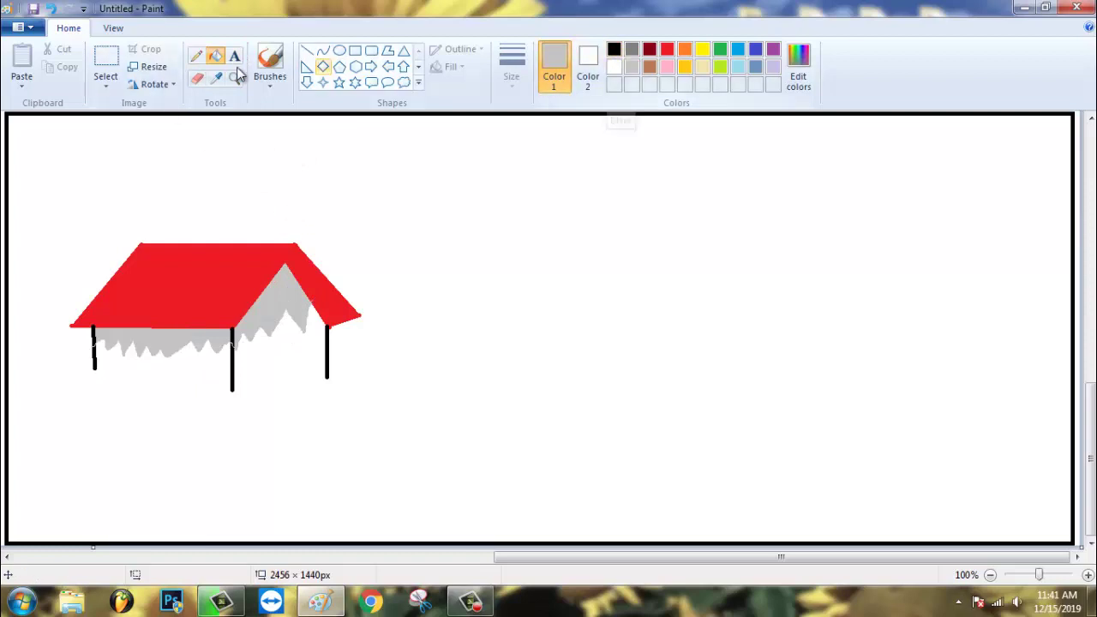
- Draw a thin, jagged black ground line with the Pencil along the bases of the posts, extending to both sides of the house
{"action": "left_click", "coordinate": [613, 49]}
{"action": "left_click", "coordinate": [197, 55]}
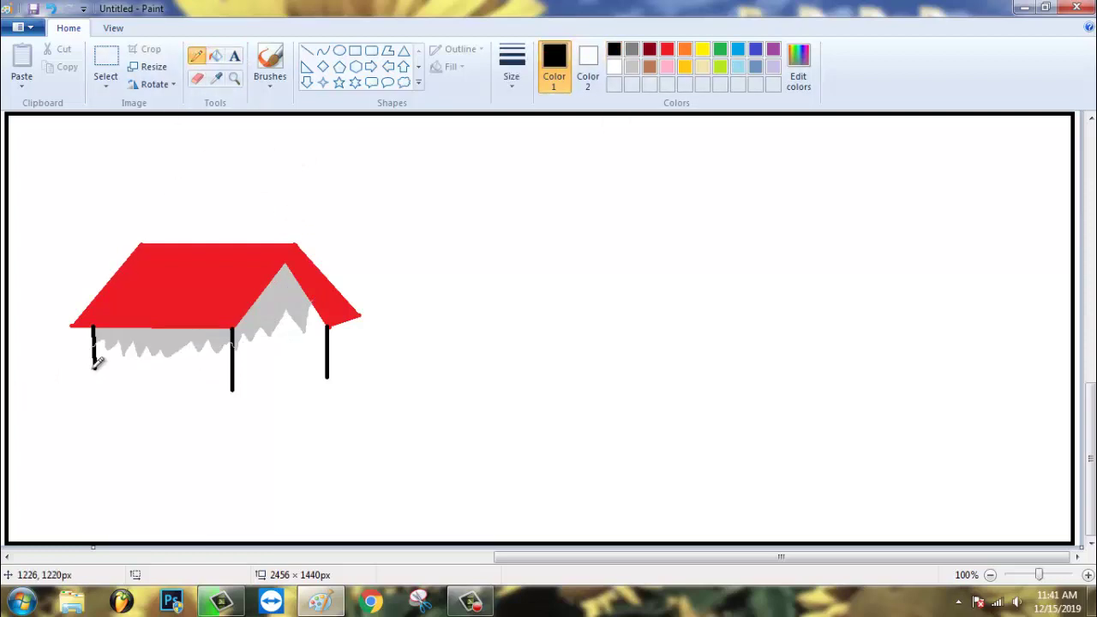
{"action": "mouse_move", "coordinate": [79, 368]}
{"action": "left_mouse_down"}
{"action": "mouse_move", "coordinate": [154, 383]}
{"action": "mouse_move", "coordinate": [199, 366]}
{"action": "mouse_move", "coordinate": [233, 389]}
{"action": "mouse_move", "coordinate": [326, 377]}
{"action": "mouse_move", "coordinate": [407, 396]}
{"action": "left_mouse_up"}
- Draw both edges of a winding path from the house to the picture's bottom border in the thickest black pencil line, closing its upper end
{"action": "left_click", "coordinate": [512, 68]}
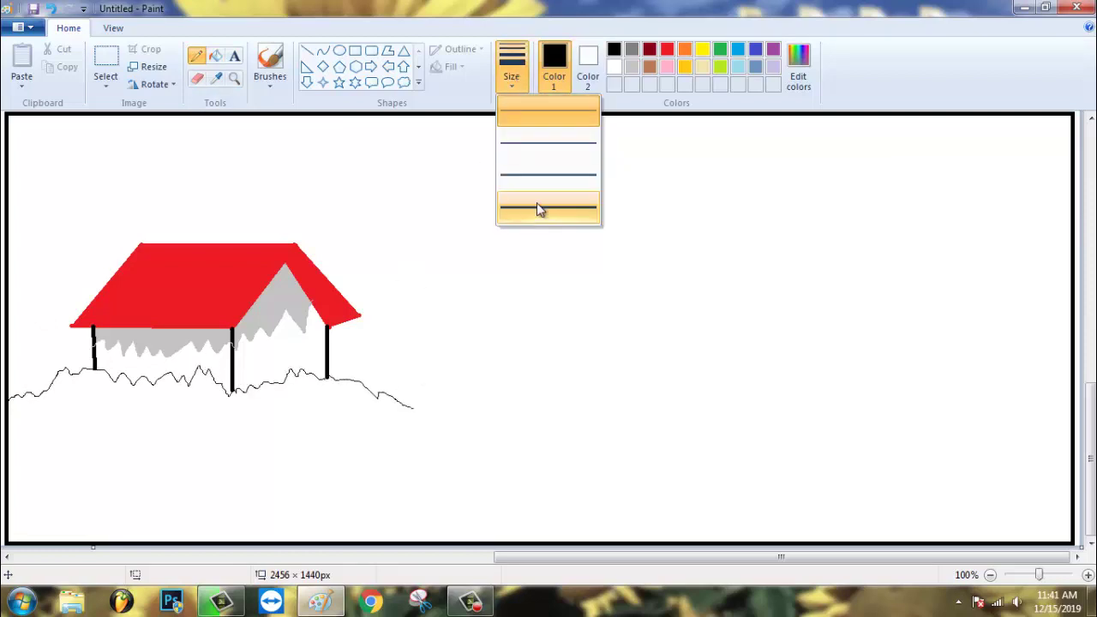
{"action": "left_click", "coordinate": [531, 208]}
{"action": "mouse_move", "coordinate": [274, 382]}
{"action": "left_mouse_down"}
{"action": "mouse_move", "coordinate": [335, 398]}
{"action": "mouse_move", "coordinate": [222, 455]}
{"action": "mouse_move", "coordinate": [7, 536]}
{"action": "left_mouse_up"}
{"action": "mouse_move", "coordinate": [341, 377]}
{"action": "left_mouse_down"}
{"action": "mouse_move", "coordinate": [426, 439]}
{"action": "mouse_move", "coordinate": [347, 474]}
{"action": "mouse_move", "coordinate": [348, 486]}
{"action": "mouse_move", "coordinate": [289, 525]}
{"action": "mouse_move", "coordinate": [254, 540]}
{"action": "left_mouse_up"}
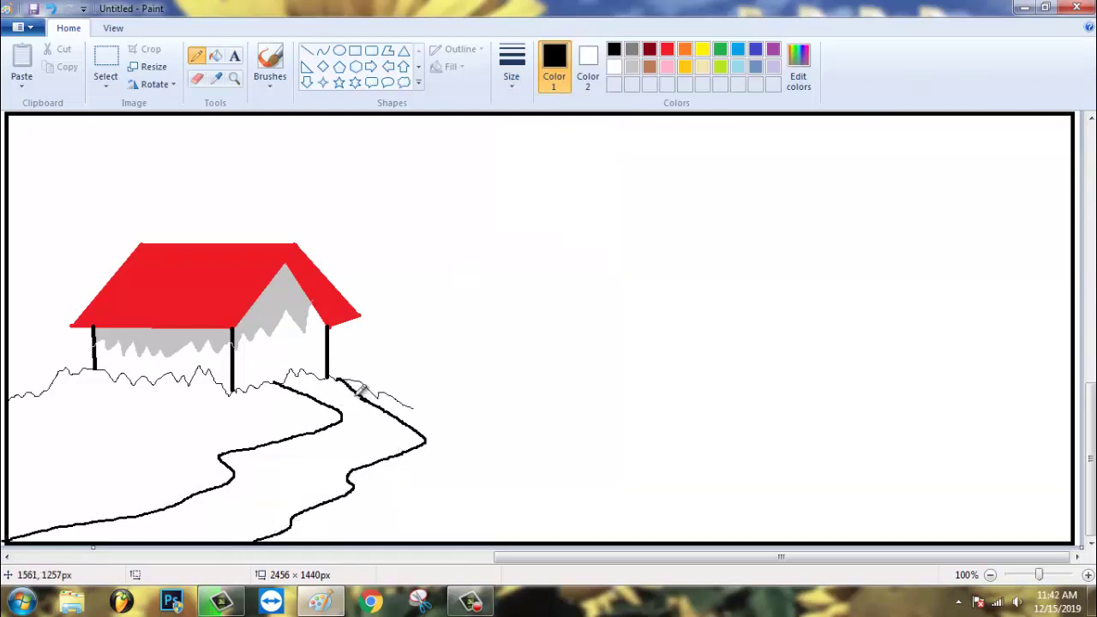
{"action": "left_click_drag", "start_coordinate": [360, 393], "coordinate": [292, 374]}
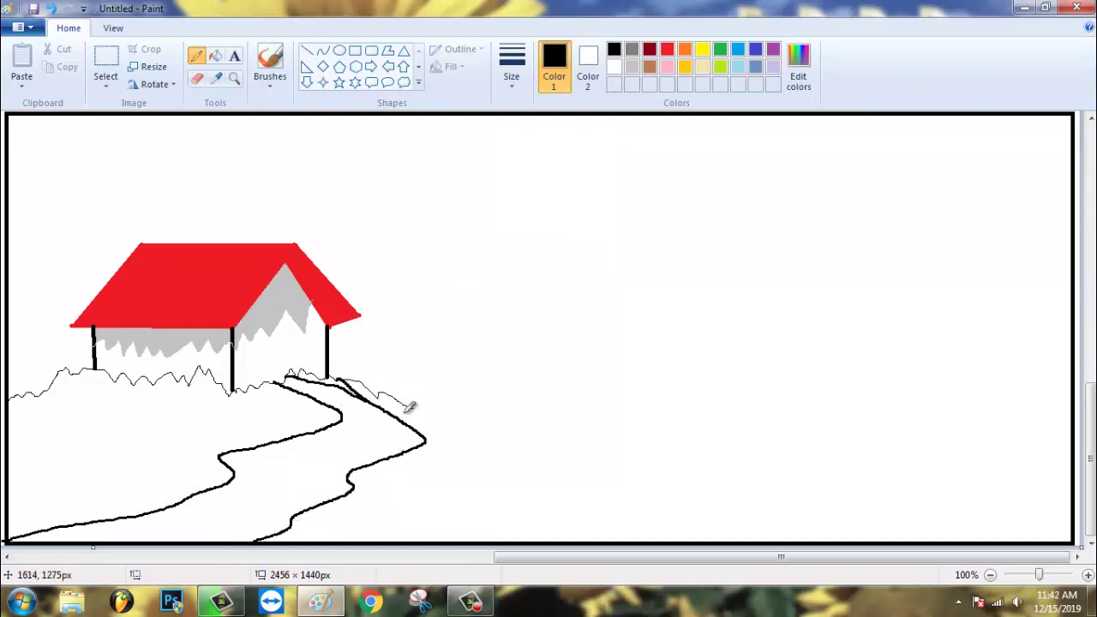
- Outline a rocky cliff beside the path in black, from the ground line down to the bottom border, and divide it with curved cracks
{"action": "mouse_move", "coordinate": [436, 415]}
{"action": "left_mouse_down"}
{"action": "mouse_move", "coordinate": [476, 465]}
{"action": "mouse_move", "coordinate": [437, 489]}
{"action": "mouse_move", "coordinate": [360, 502]}
{"action": "mouse_move", "coordinate": [262, 540]}
{"action": "left_mouse_up"}
{"action": "mouse_move", "coordinate": [480, 437]}
{"action": "left_mouse_down"}
{"action": "mouse_move", "coordinate": [544, 500]}
{"action": "mouse_move", "coordinate": [358, 534]}
{"action": "mouse_move", "coordinate": [375, 533]}
{"action": "left_mouse_up"}
{"action": "left_click_drag", "start_coordinate": [387, 496], "coordinate": [425, 532]}
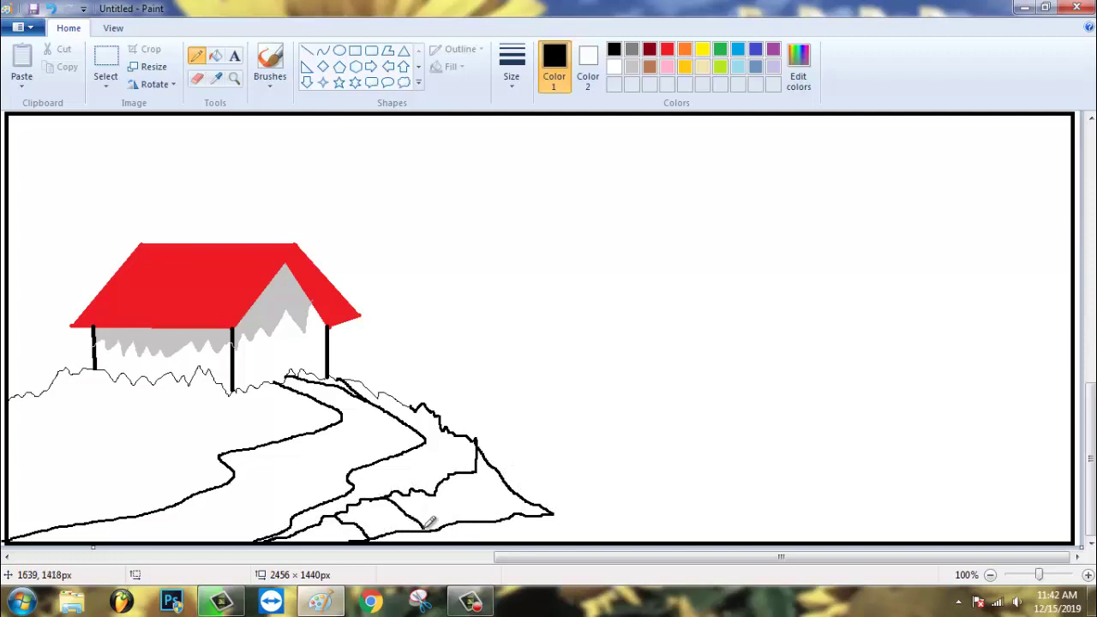
{"action": "left_click_drag", "start_coordinate": [437, 482], "coordinate": [493, 527]}
{"action": "left_click_drag", "start_coordinate": [474, 459], "coordinate": [509, 501]}
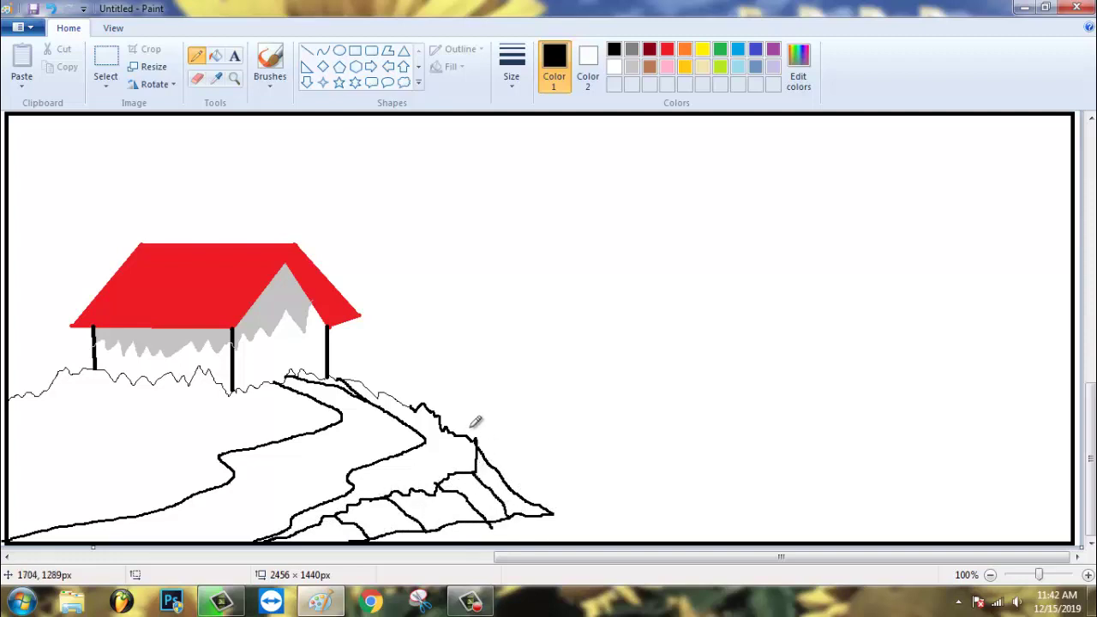
- Fill the grass areas on both sides of the path and beside the front post with lime
{"action": "left_click", "coordinate": [720, 67]}
{"action": "left_click", "coordinate": [215, 56]}
{"action": "left_click", "coordinate": [162, 434]}
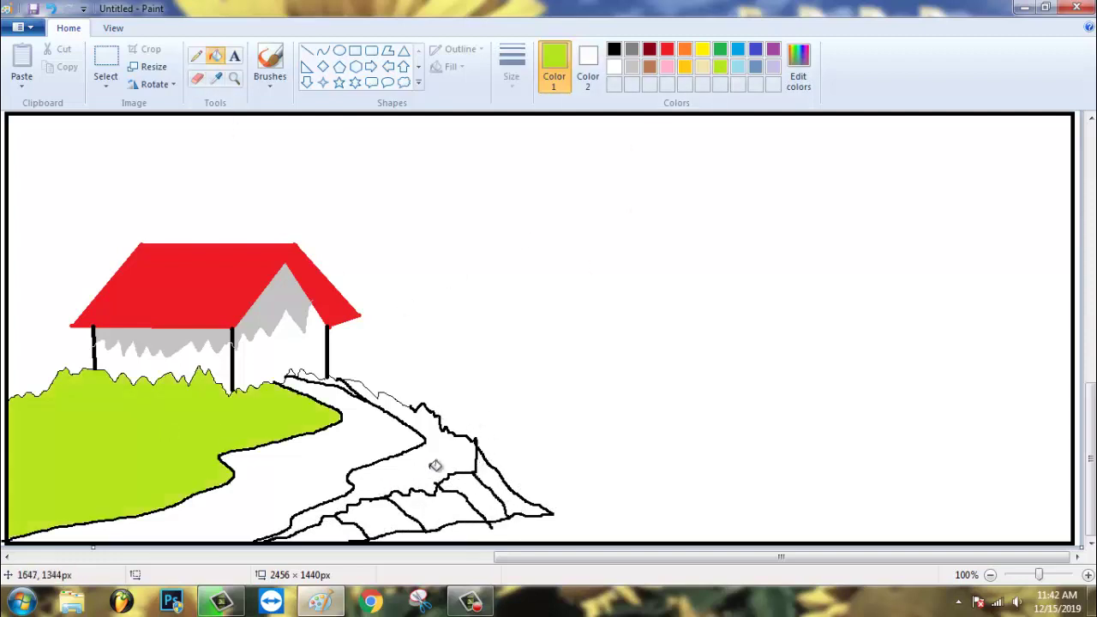
{"action": "left_click", "coordinate": [437, 456]}
{"action": "left_click", "coordinate": [319, 378]}
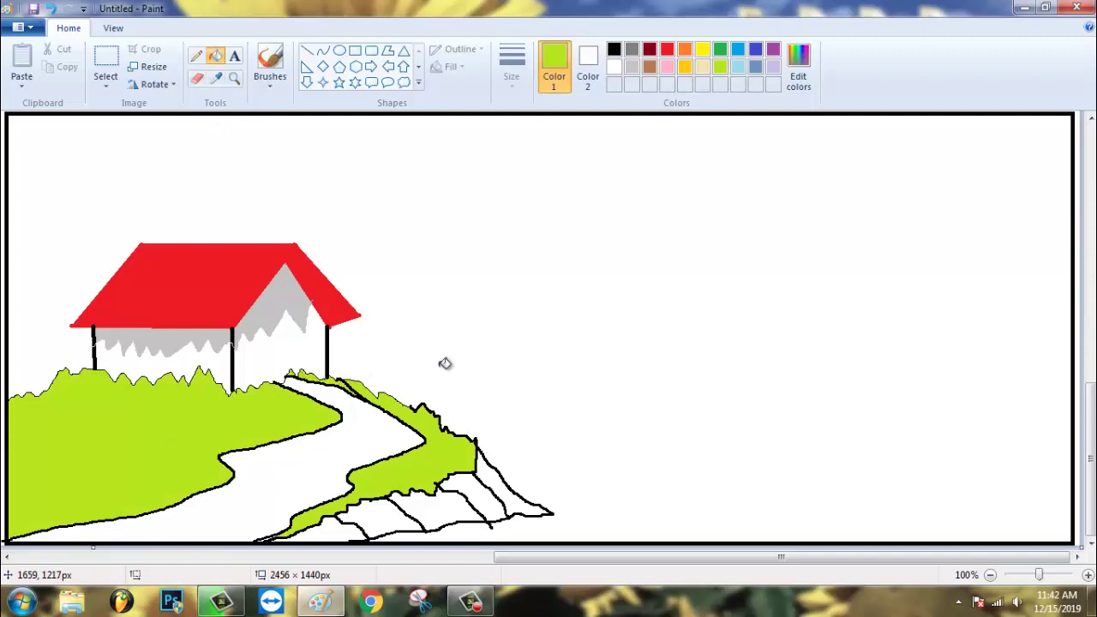
- Fill all sections of the cliff with gold
{"action": "left_click", "coordinate": [685, 67]}
{"action": "left_click", "coordinate": [523, 502]}
{"action": "left_click", "coordinate": [454, 508]}
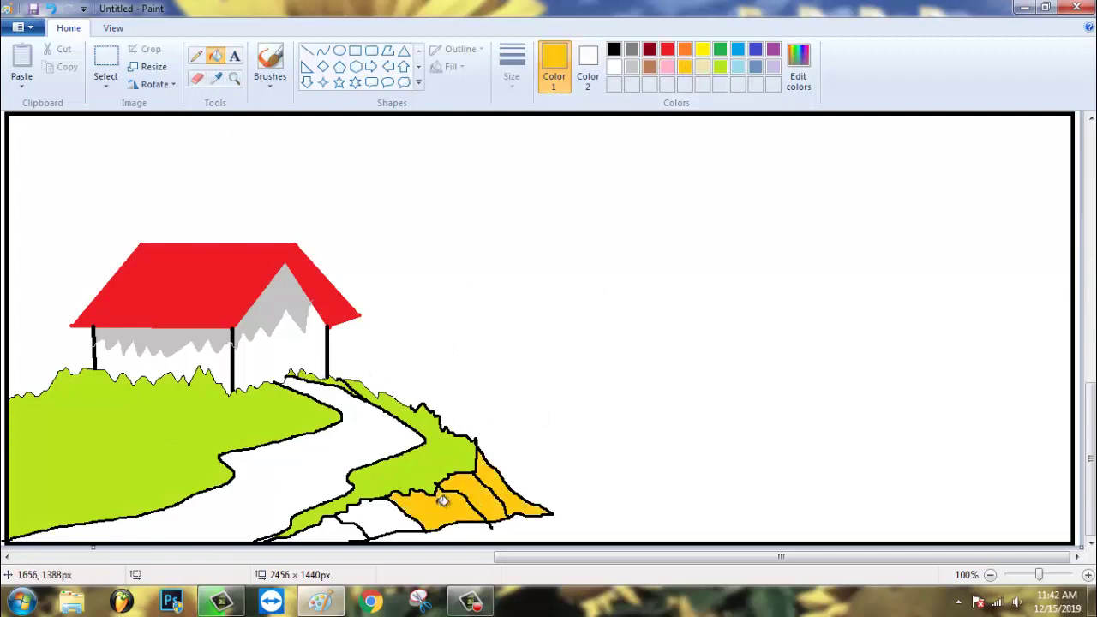
{"action": "left_click", "coordinate": [385, 516]}
{"action": "left_click", "coordinate": [338, 518]}
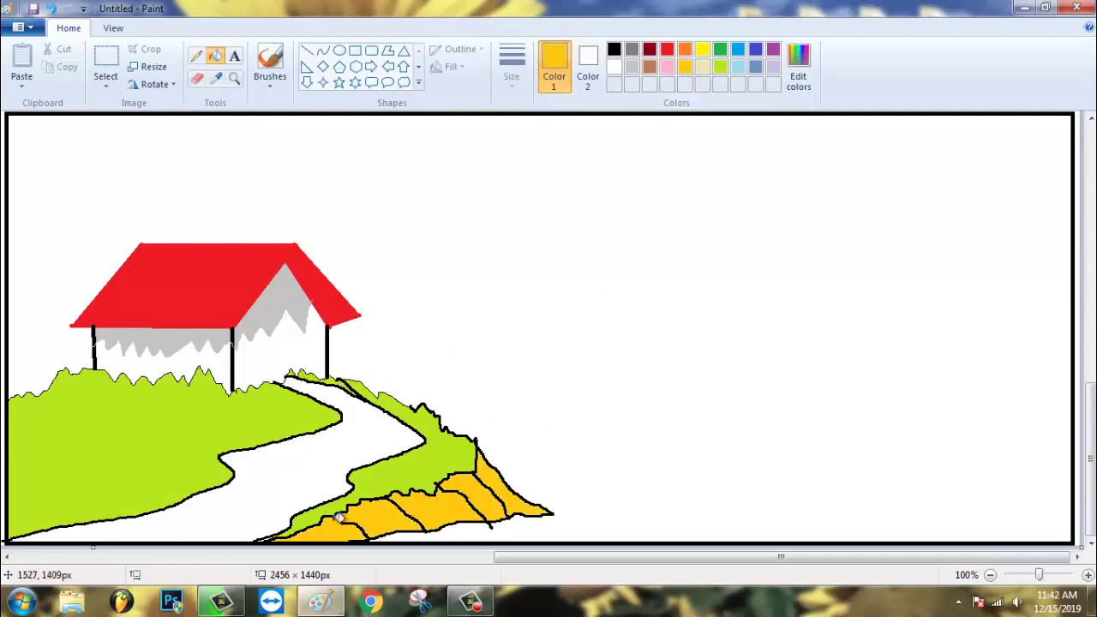
- Shade the upper part of the cliff with brown scribbles in the thickest pencil line
{"action": "left_click", "coordinate": [650, 66]}
{"action": "left_click", "coordinate": [195, 56]}
{"action": "left_click", "coordinate": [512, 68]}
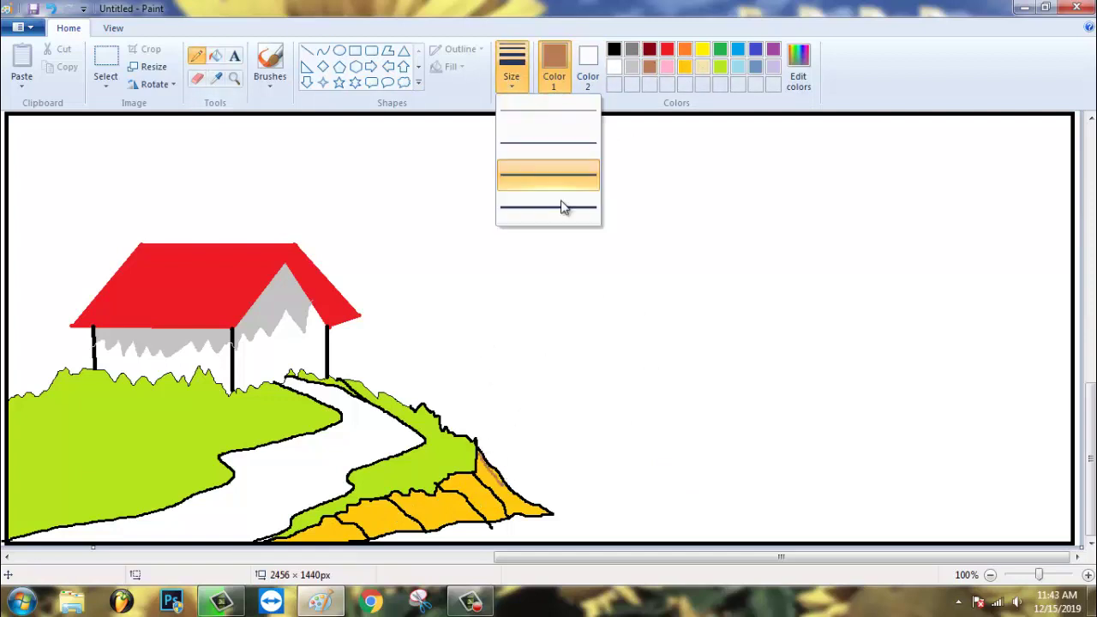
{"action": "left_click", "coordinate": [563, 206]}
{"action": "mouse_move", "coordinate": [504, 486]}
{"action": "left_mouse_down"}
{"action": "mouse_move", "coordinate": [486, 452]}
{"action": "mouse_move", "coordinate": [486, 475]}
{"action": "mouse_move", "coordinate": [441, 485]}
{"action": "mouse_move", "coordinate": [481, 490]}
{"action": "mouse_move", "coordinate": [491, 507]}
{"action": "mouse_move", "coordinate": [437, 491]}
{"action": "mouse_move", "coordinate": [407, 499]}
{"action": "mouse_move", "coordinate": [431, 511]}
{"action": "mouse_move", "coordinate": [419, 519]}
{"action": "mouse_move", "coordinate": [453, 495]}
{"action": "left_mouse_up"}
- Add dark red scribbles along the cliff's upper edge and trace its outer slope in the same color
{"action": "left_click", "coordinate": [648, 49]}
{"action": "mouse_move", "coordinate": [347, 514]}
{"action": "left_mouse_down"}
{"action": "mouse_move", "coordinate": [389, 518]}
{"action": "mouse_move", "coordinate": [388, 504]}
{"action": "mouse_move", "coordinate": [365, 504]}
{"action": "mouse_move", "coordinate": [377, 499]}
{"action": "mouse_move", "coordinate": [403, 513]}
{"action": "mouse_move", "coordinate": [392, 496]}
{"action": "mouse_move", "coordinate": [450, 504]}
{"action": "mouse_move", "coordinate": [438, 491]}
{"action": "mouse_move", "coordinate": [479, 486]}
{"action": "left_mouse_up"}
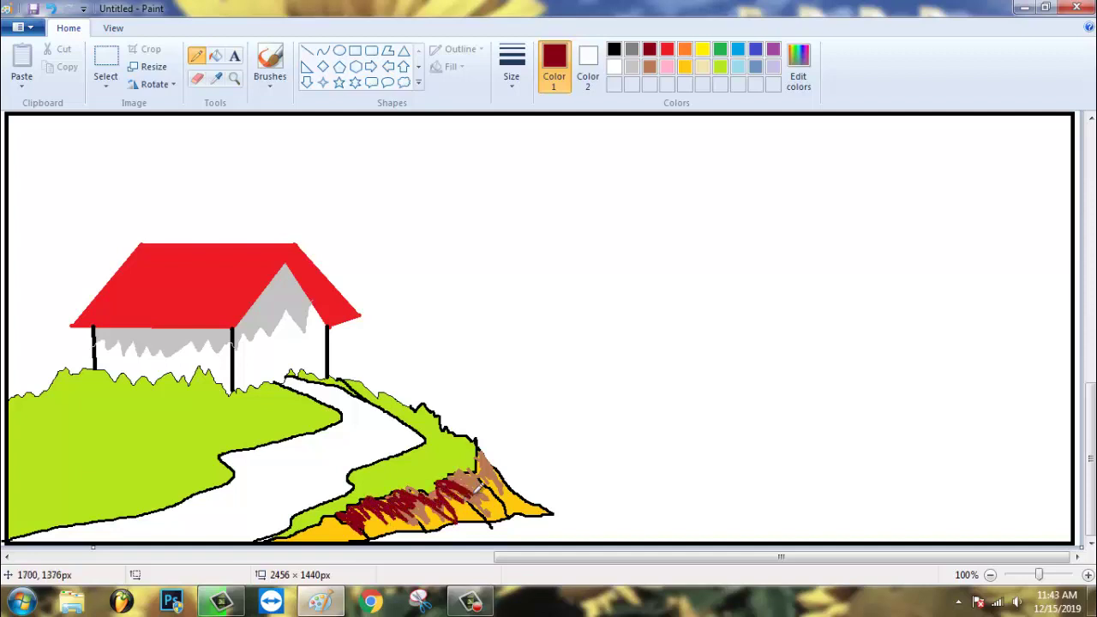
{"action": "mouse_move", "coordinate": [331, 520]}
{"action": "left_mouse_down"}
{"action": "mouse_move", "coordinate": [286, 535]}
{"action": "mouse_move", "coordinate": [330, 527]}
{"action": "left_mouse_up"}
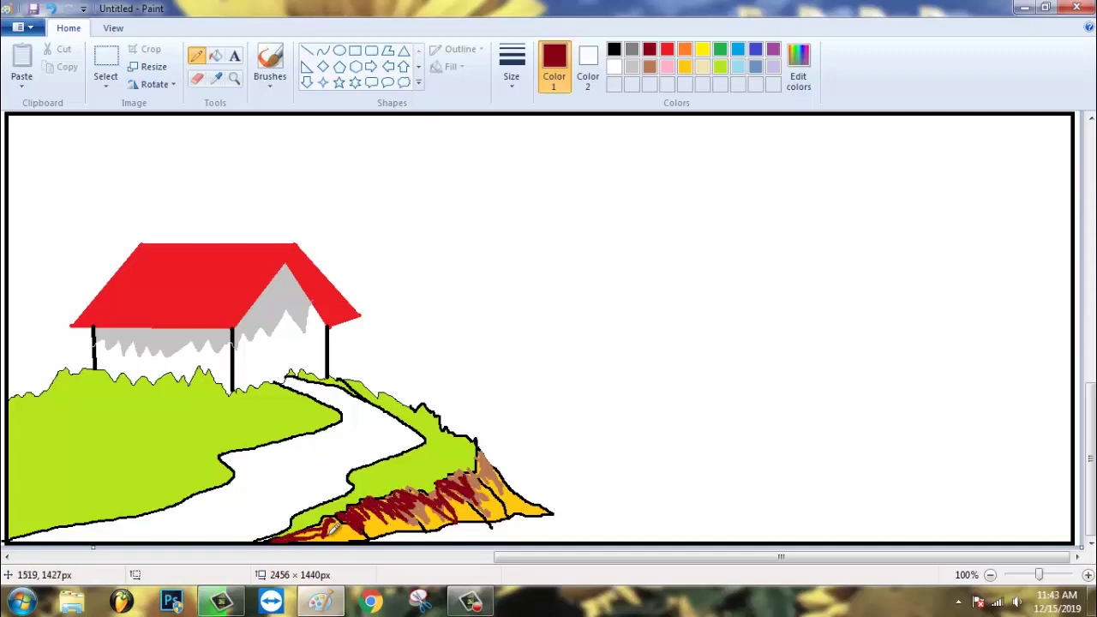
{"action": "left_click_drag", "start_coordinate": [477, 469], "coordinate": [477, 439]}
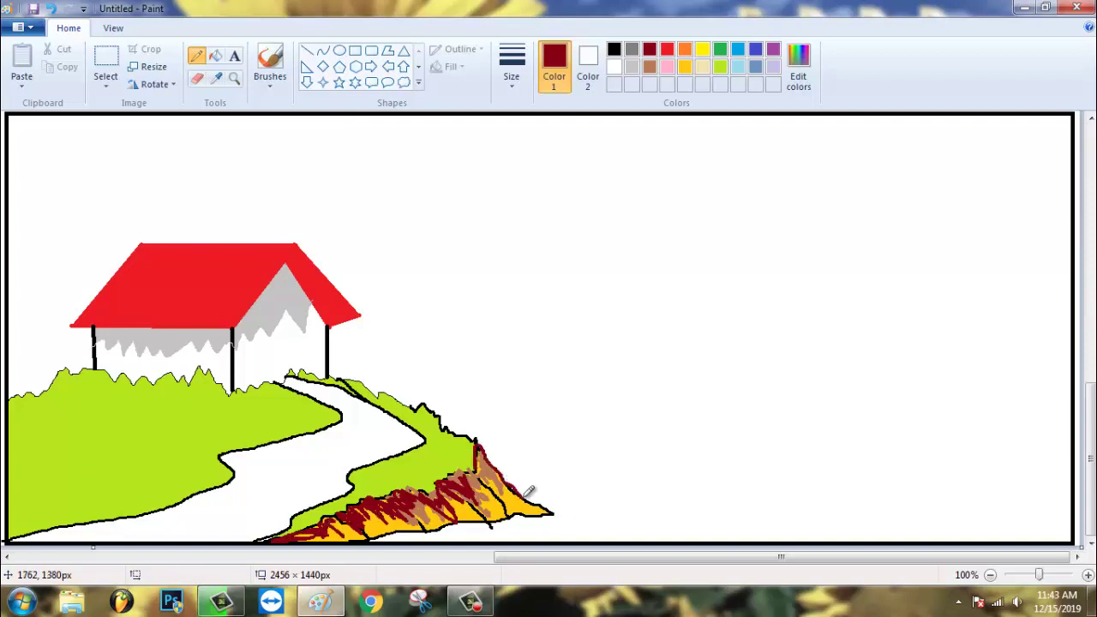
- Mix a bright green custom color with red 0, green 244 and blue 0
{"action": "left_click", "coordinate": [720, 67]}
{"action": "left_click", "coordinate": [794, 86]}
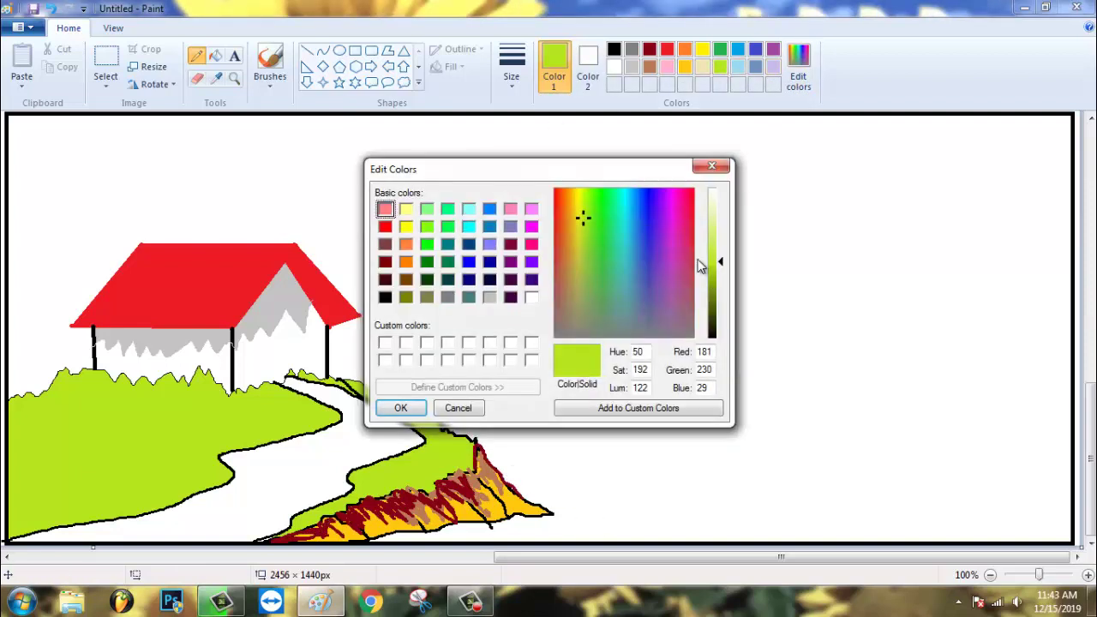
{"action": "left_click", "coordinate": [602, 211]}
{"action": "left_click", "coordinate": [427, 261]}
{"action": "left_click", "coordinate": [720, 267]}
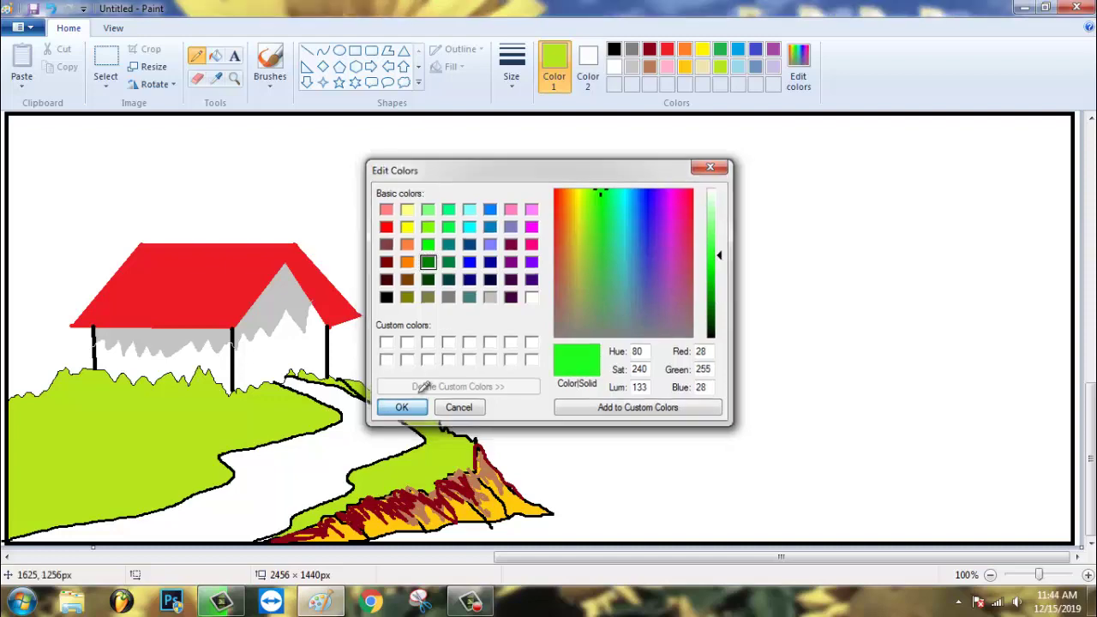
{"action": "left_click", "coordinate": [411, 408]}
- Add two progressively darker shades of the bright green to the custom colors by lowering its luminance
{"action": "left_click", "coordinate": [805, 93]}
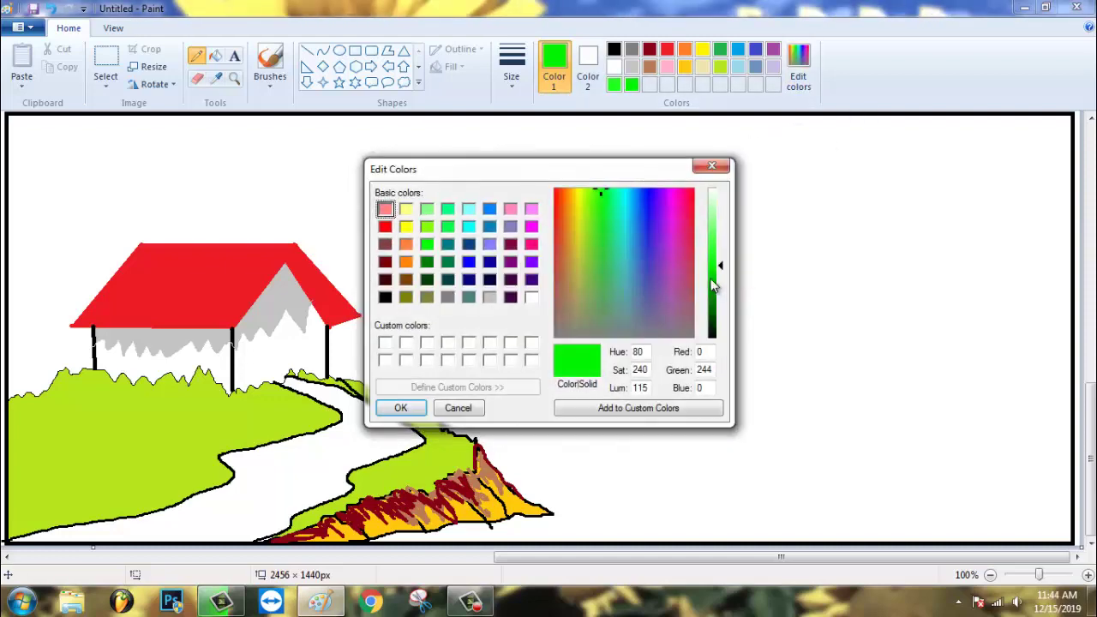
{"action": "left_click", "coordinate": [715, 283]}
{"action": "left_click", "coordinate": [401, 408]}
{"action": "left_click", "coordinate": [798, 68]}
{"action": "left_click", "coordinate": [715, 288]}
{"action": "left_click", "coordinate": [418, 411]}
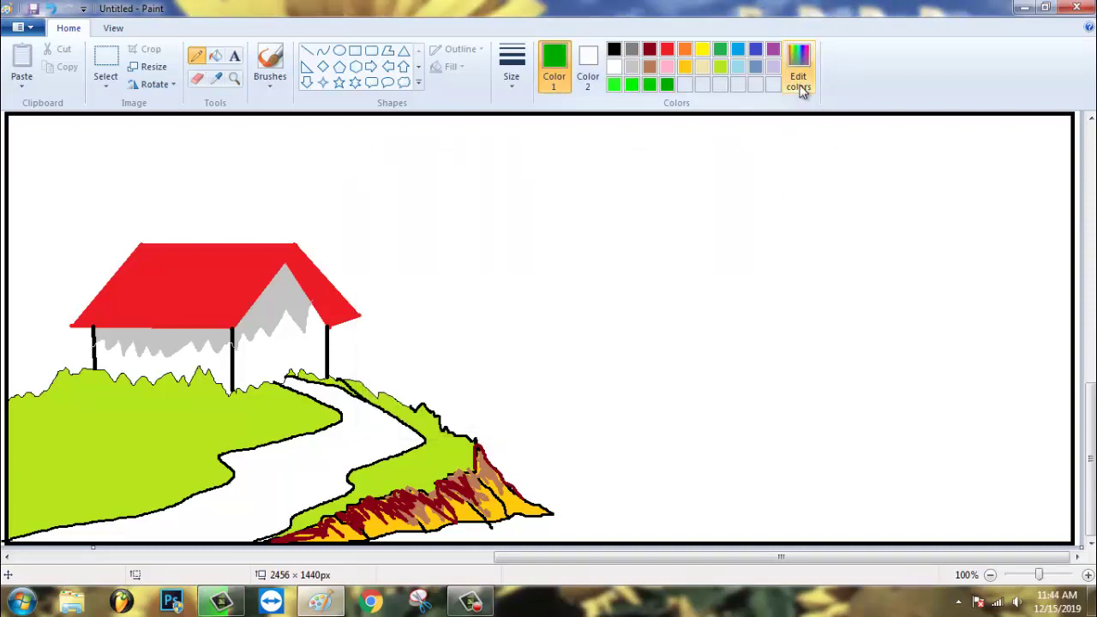
- Add two even darker green custom colors, the last one with red 0, green 111 and blue 0
{"action": "left_click", "coordinate": [798, 81]}
{"action": "left_click", "coordinate": [719, 307]}
{"action": "left_click", "coordinate": [401, 408]}
{"action": "left_click", "coordinate": [804, 93]}
{"action": "left_click", "coordinate": [719, 309]}
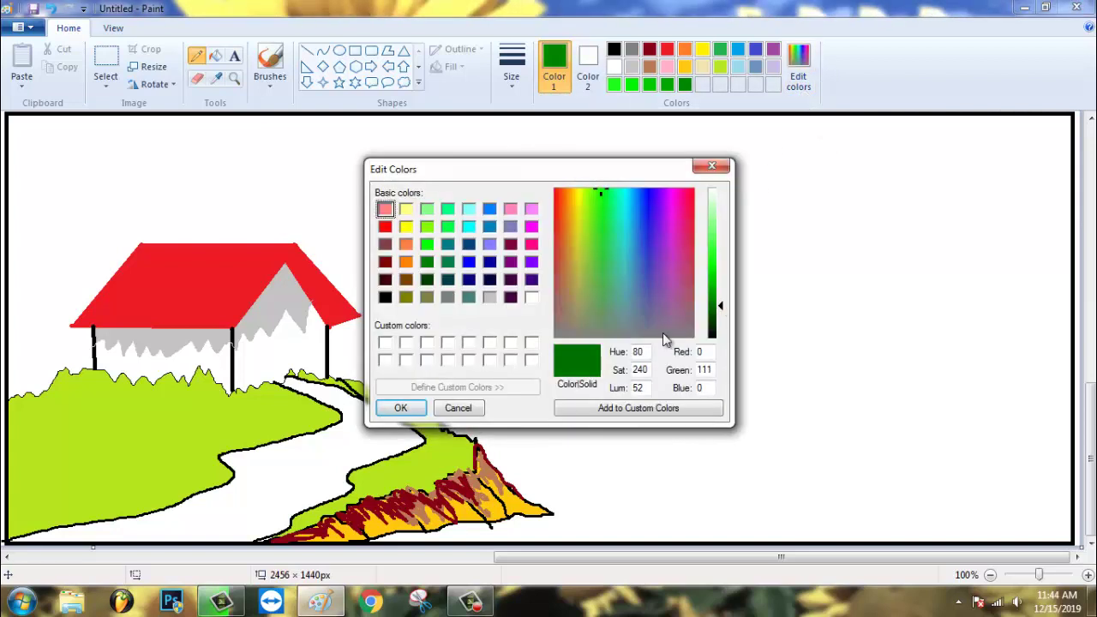
{"action": "left_click", "coordinate": [403, 408]}
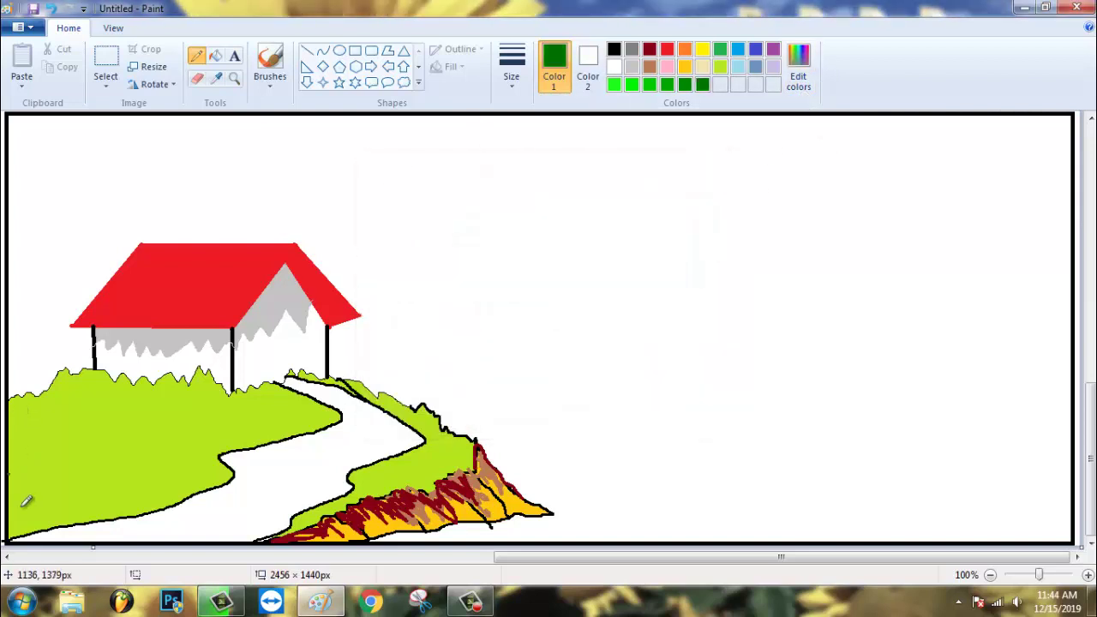
- Outline a jagged shadow patch in the lower corner of the large grass area and fill it with the dark green
{"action": "mouse_move", "coordinate": [92, 463]}
{"action": "left_mouse_down"}
{"action": "mouse_move", "coordinate": [163, 485]}
{"action": "mouse_move", "coordinate": [35, 514]}
{"action": "mouse_move", "coordinate": [10, 533]}
{"action": "left_mouse_up"}
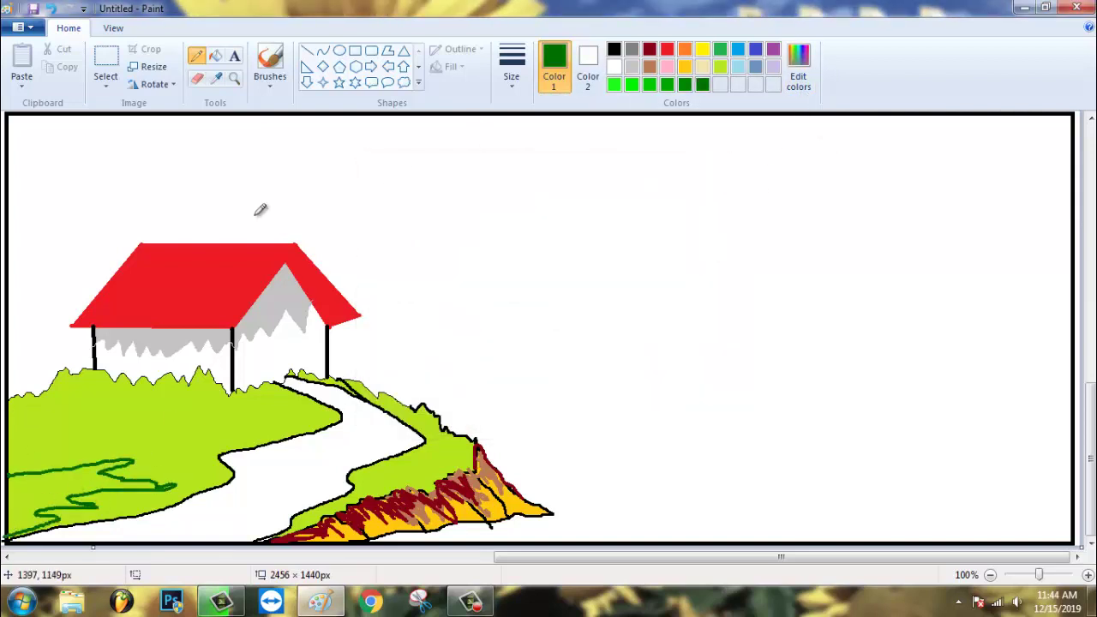
{"action": "left_click", "coordinate": [215, 56]}
{"action": "left_click", "coordinate": [99, 472]}
- Sketch dark green grass strokes above the shadow patch and medium green strokes in the grass near the path's upper bend
{"action": "left_click", "coordinate": [197, 55]}
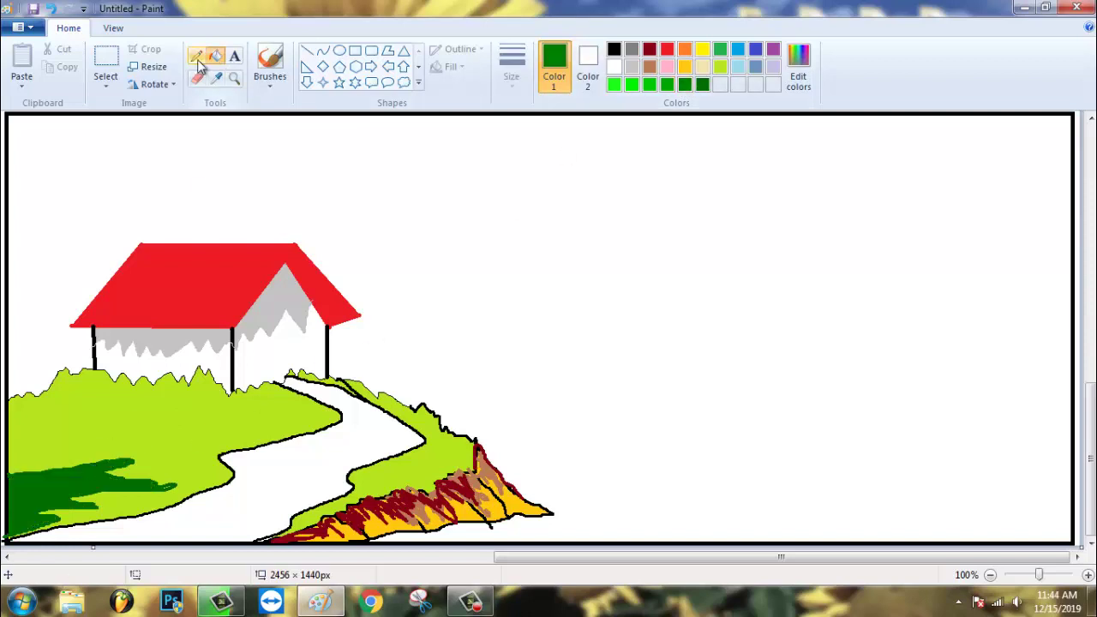
{"action": "mouse_move", "coordinate": [10, 446]}
{"action": "left_mouse_down"}
{"action": "mouse_move", "coordinate": [133, 444]}
{"action": "mouse_move", "coordinate": [227, 483]}
{"action": "left_mouse_up"}
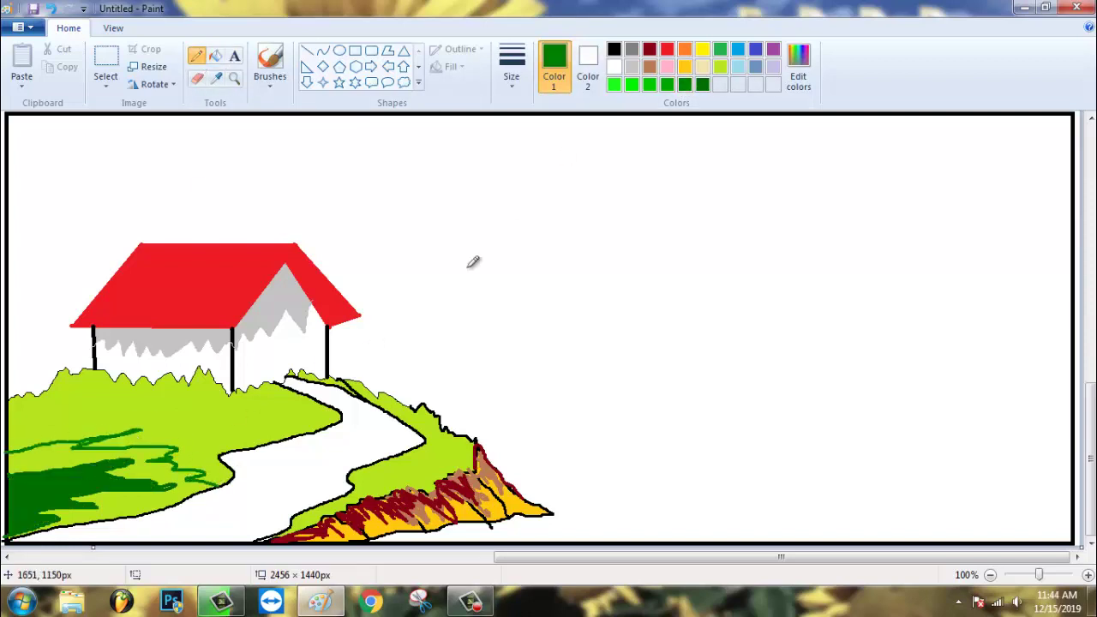
{"action": "left_click", "coordinate": [667, 85]}
{"action": "mouse_move", "coordinate": [300, 433]}
{"action": "left_mouse_down"}
{"action": "mouse_move", "coordinate": [197, 414]}
{"action": "mouse_move", "coordinate": [296, 422]}
{"action": "left_mouse_up"}
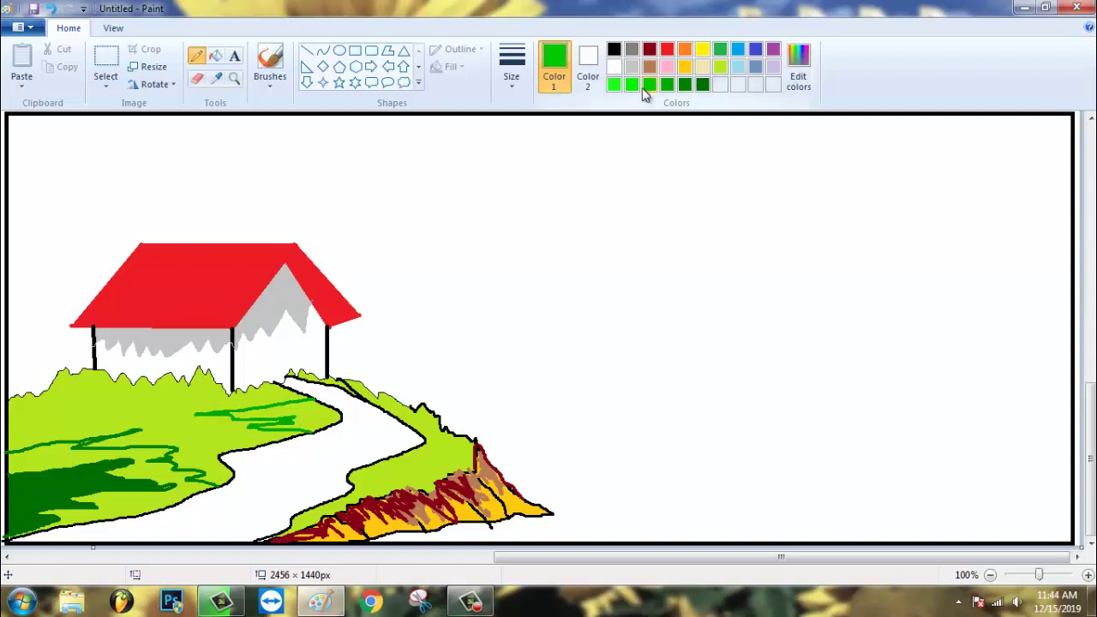
- Sketch light green and brightest green grass strokes across the upper part of the large grass area and below the house
{"action": "mouse_move", "coordinate": [12, 420]}
{"action": "left_mouse_down"}
{"action": "mouse_move", "coordinate": [158, 419]}
{"action": "mouse_move", "coordinate": [128, 442]}
{"action": "left_mouse_up"}
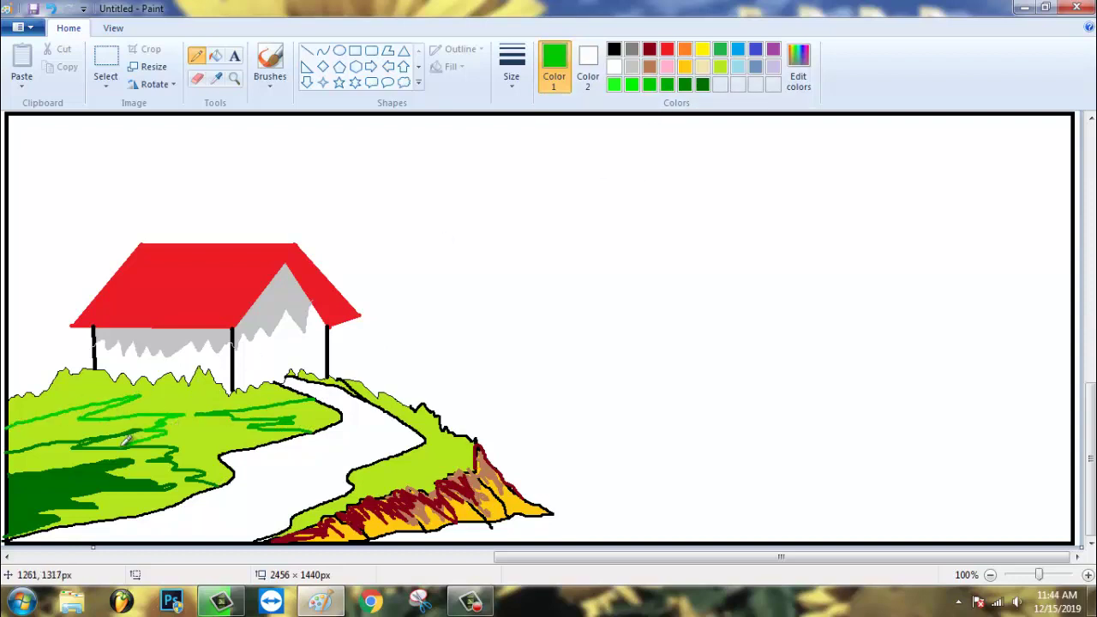
{"action": "left_click", "coordinate": [613, 84]}
{"action": "mouse_move", "coordinate": [200, 383]}
{"action": "left_mouse_down"}
{"action": "mouse_move", "coordinate": [167, 391]}
{"action": "mouse_move", "coordinate": [282, 402]}
{"action": "left_mouse_up"}
- Fill the grass band around the shadow patch with dark green and the bands above it and at the path's upper bend with medium green
{"action": "left_click", "coordinate": [215, 55]}
{"action": "left_click", "coordinate": [691, 84]}
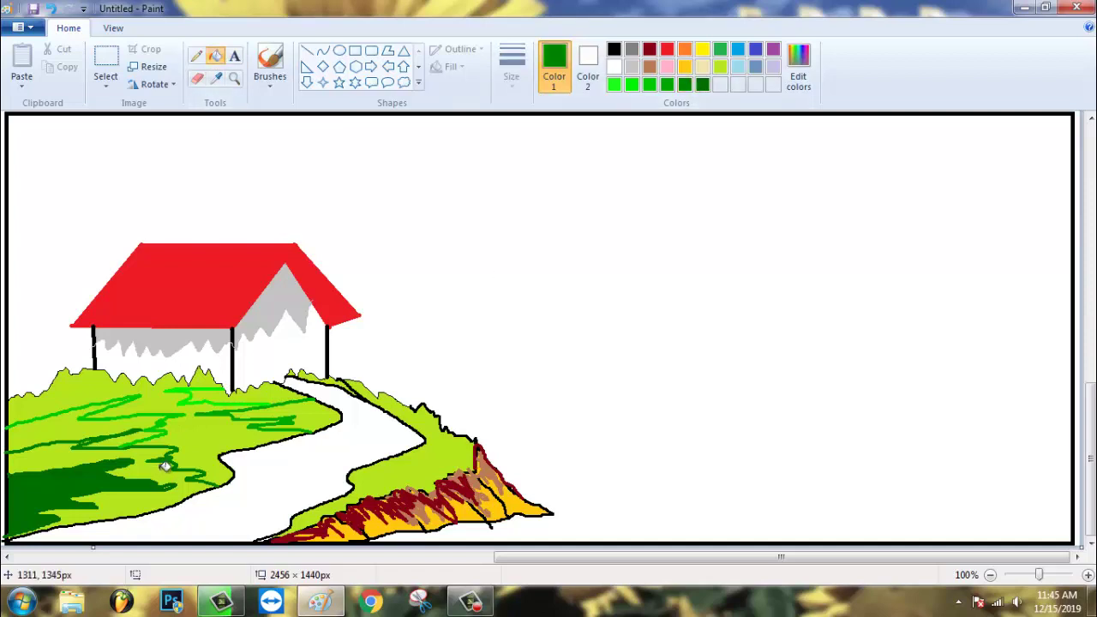
{"action": "left_click", "coordinate": [204, 456]}
{"action": "left_click", "coordinate": [677, 86]}
{"action": "left_click", "coordinate": [131, 426]}
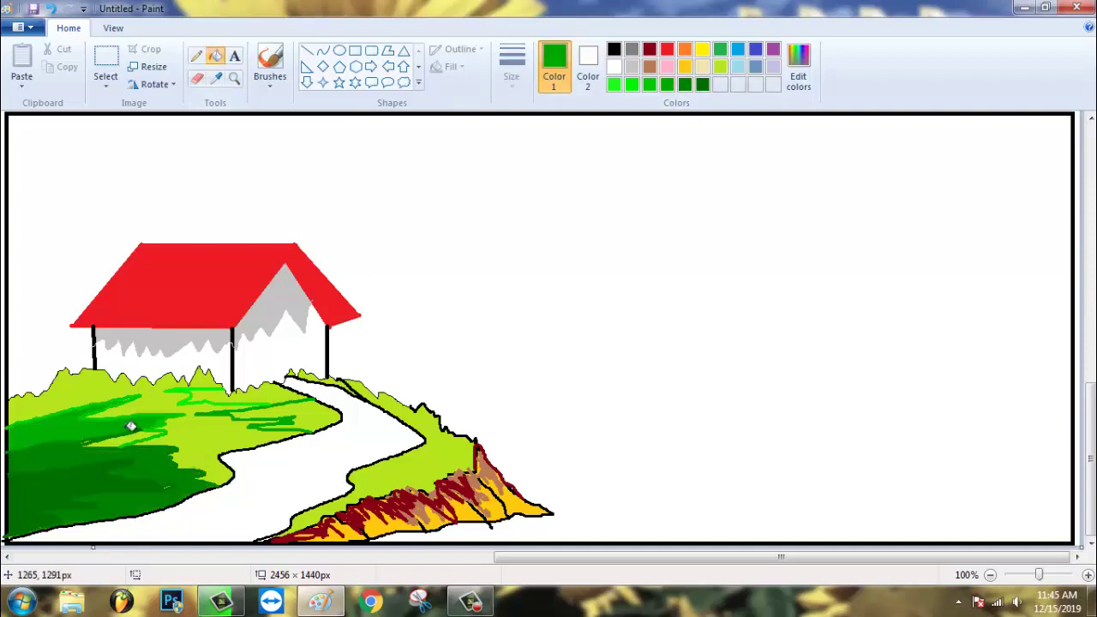
{"action": "left_click", "coordinate": [299, 412]}
- Fill the upper grass band with a lighter green and the strip between the house and the path with bright green
{"action": "left_click", "coordinate": [666, 84]}
{"action": "left_click", "coordinate": [91, 423]}
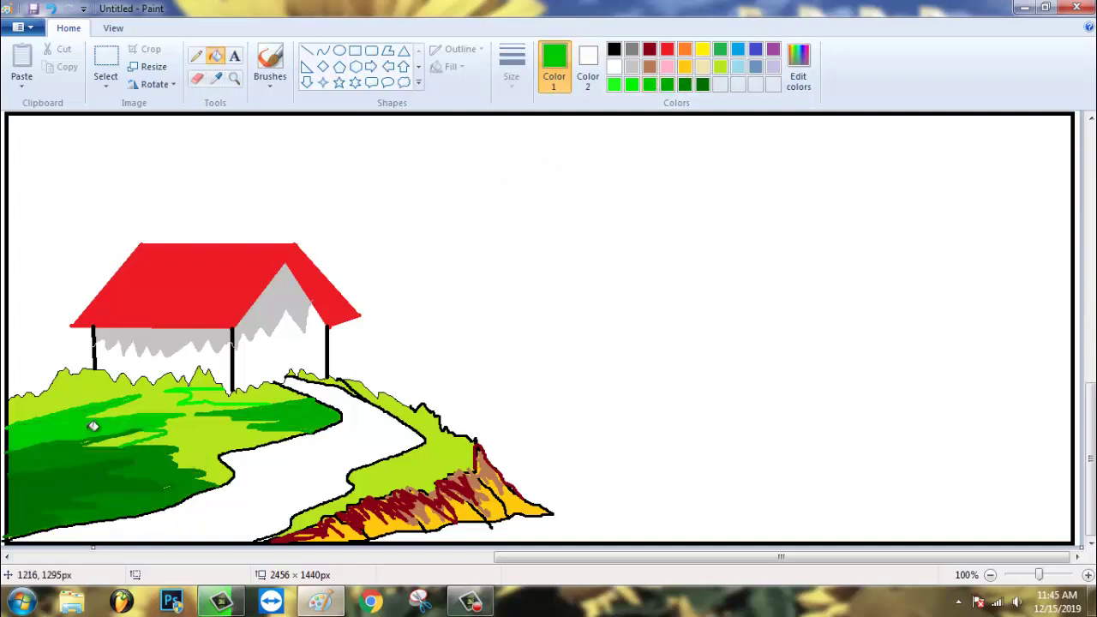
{"action": "left_click", "coordinate": [649, 84]}
{"action": "left_click", "coordinate": [254, 392]}
- Outline a patch along the grass's upper edge beside the house's far corner and fill it with the brightest green
{"action": "left_click", "coordinate": [613, 84]}
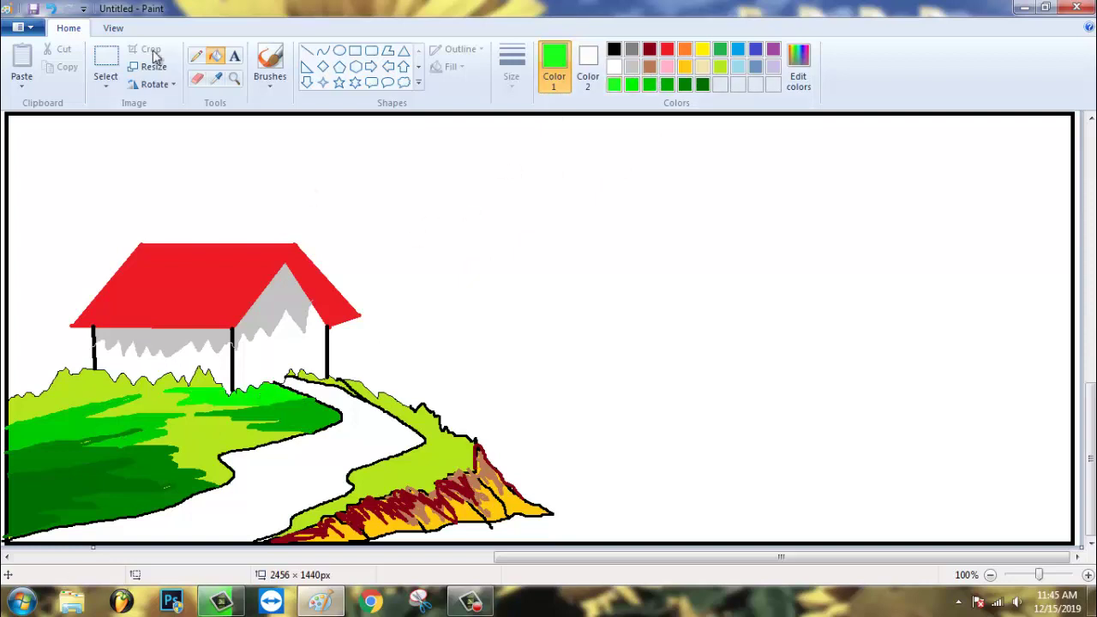
{"action": "left_click", "coordinate": [197, 55]}
{"action": "left_click", "coordinate": [215, 56]}
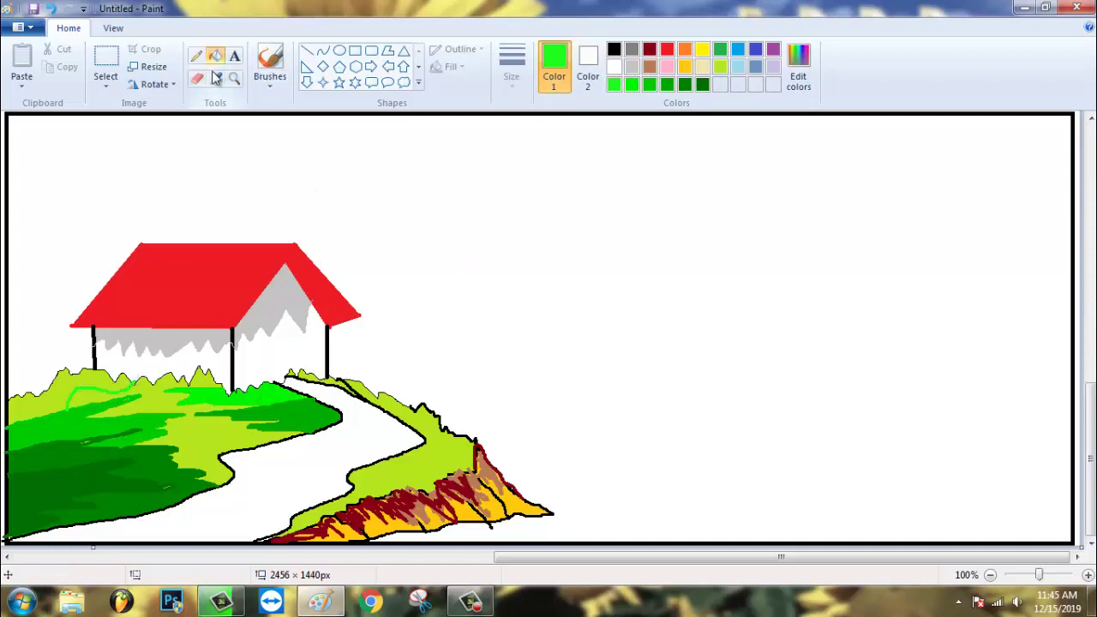
{"action": "left_click", "coordinate": [107, 377]}
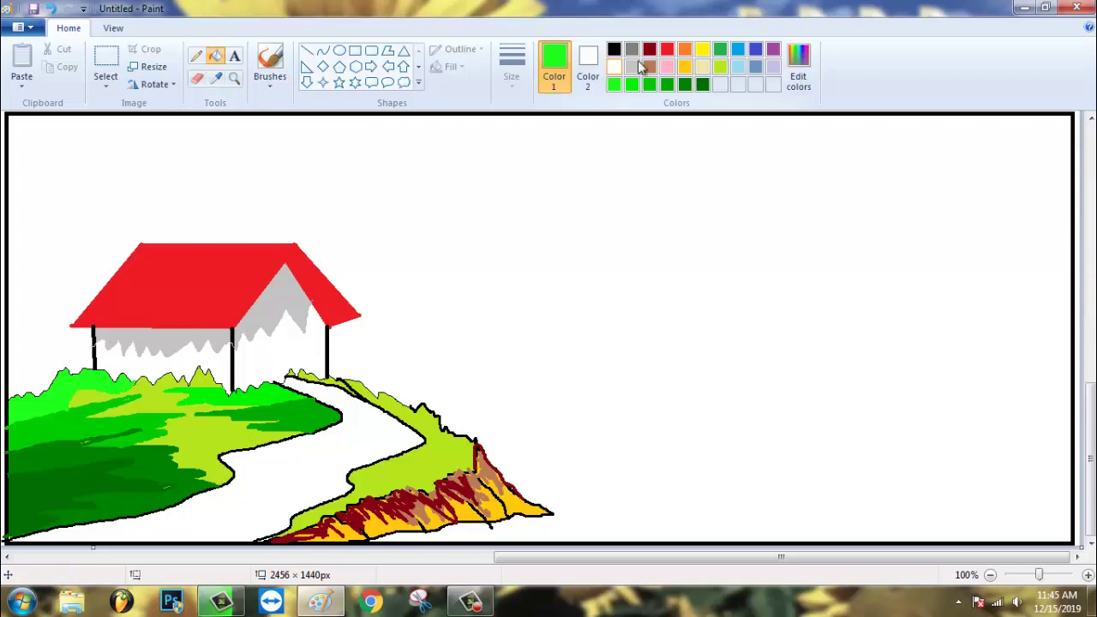
- Sketch a bumpy bush outline in bright green from the house's gable wall to the cliff, with an inner contour in its upper part
{"action": "left_click", "coordinate": [196, 55]}
{"action": "mouse_move", "coordinate": [345, 338]}
{"action": "left_mouse_down"}
{"action": "mouse_move", "coordinate": [375, 323]}
{"action": "mouse_move", "coordinate": [478, 358]}
{"action": "mouse_move", "coordinate": [521, 443]}
{"action": "mouse_move", "coordinate": [485, 461]}
{"action": "left_mouse_up"}
{"action": "left_click", "coordinate": [632, 85]}
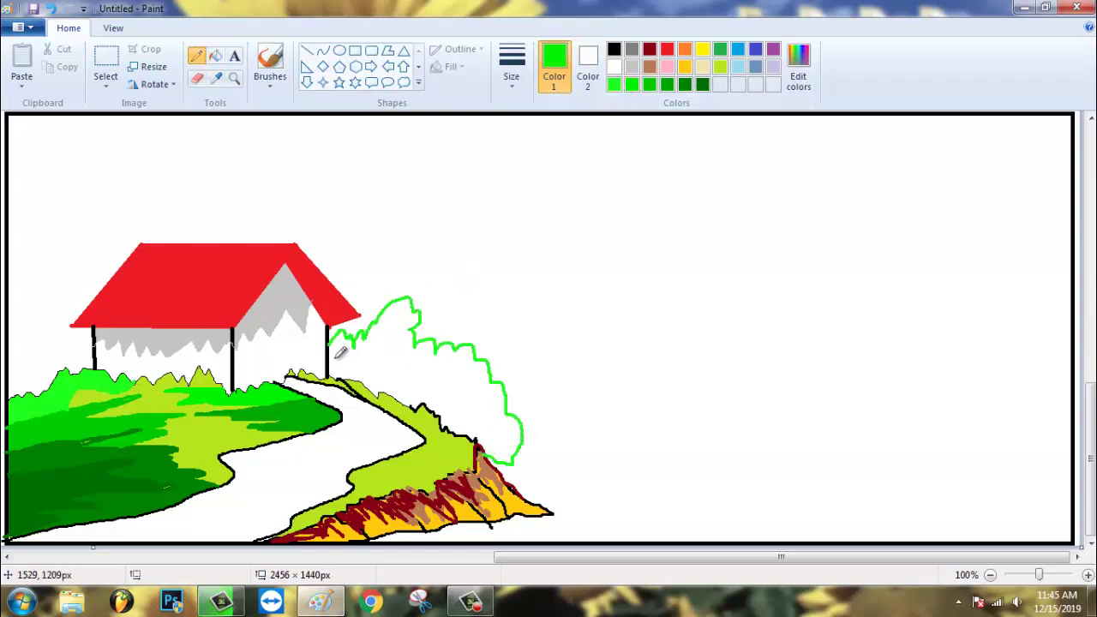
{"action": "mouse_move", "coordinate": [329, 359]}
{"action": "left_mouse_down"}
{"action": "mouse_move", "coordinate": [368, 342]}
{"action": "mouse_move", "coordinate": [457, 344]}
{"action": "left_mouse_up"}
- Draw wavy inner contour lines across the bush, medium green in the middle and dark green near its base
{"action": "left_click", "coordinate": [649, 85]}
{"action": "left_click_drag", "start_coordinate": [341, 379], "coordinate": [486, 358]}
{"action": "left_click_drag", "start_coordinate": [387, 394], "coordinate": [480, 372]}
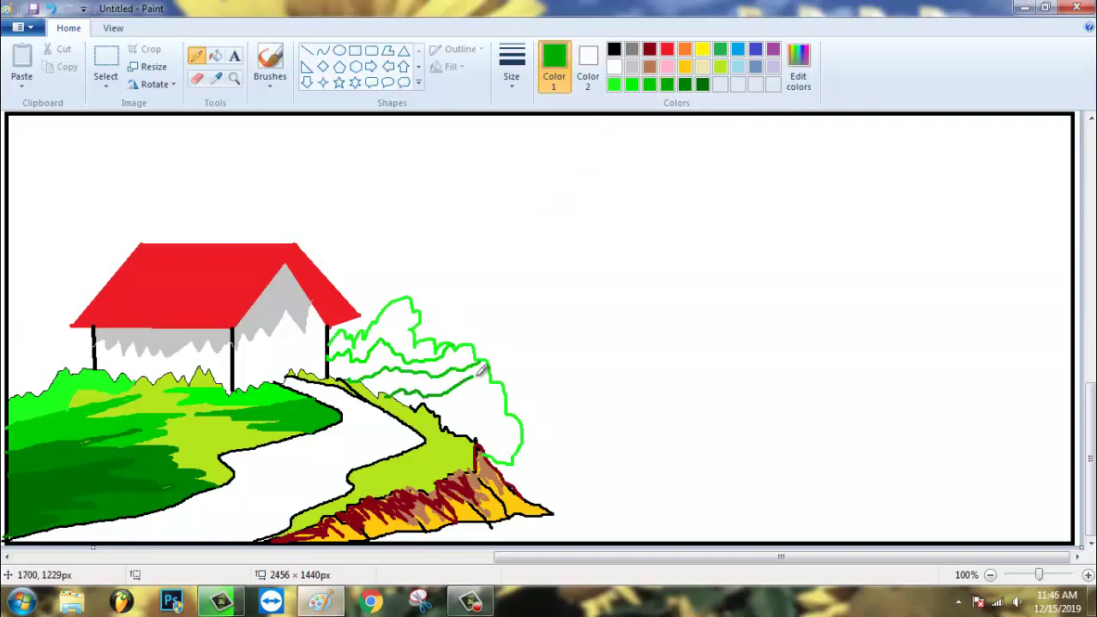
{"action": "left_click", "coordinate": [685, 86]}
{"action": "mouse_move", "coordinate": [439, 421]}
{"action": "left_mouse_down"}
{"action": "mouse_move", "coordinate": [459, 410]}
{"action": "mouse_move", "coordinate": [520, 419]}
{"action": "left_mouse_up"}
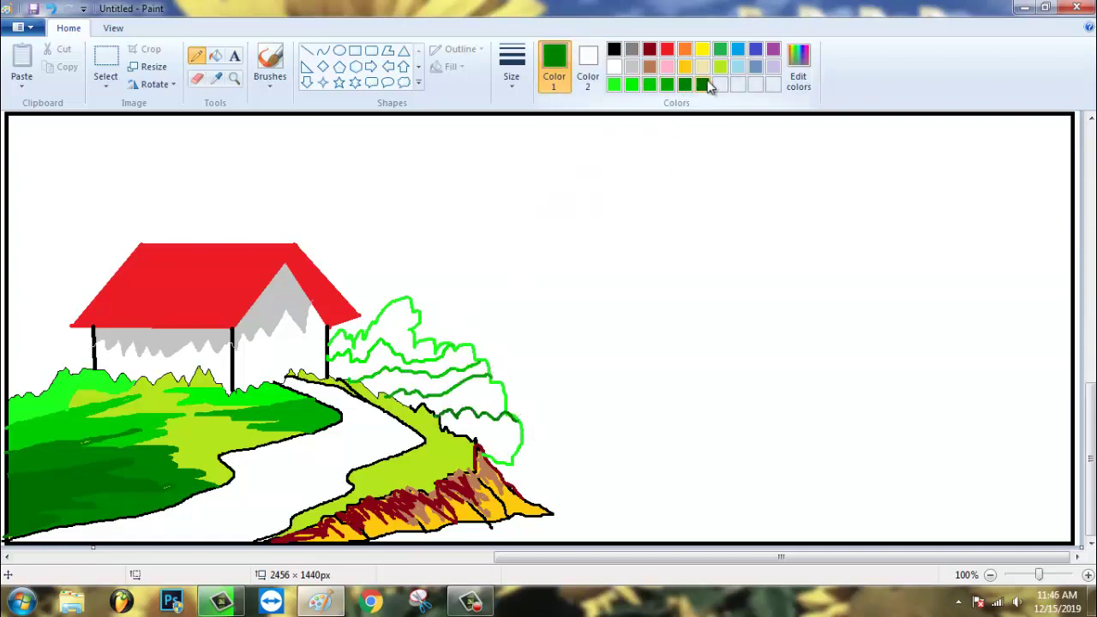
- Fill the bush's bands with greens from dark at the base to bright at the top, and darken its lower outer edge
{"action": "left_click", "coordinate": [214, 58]}
{"action": "left_click", "coordinate": [510, 433]}
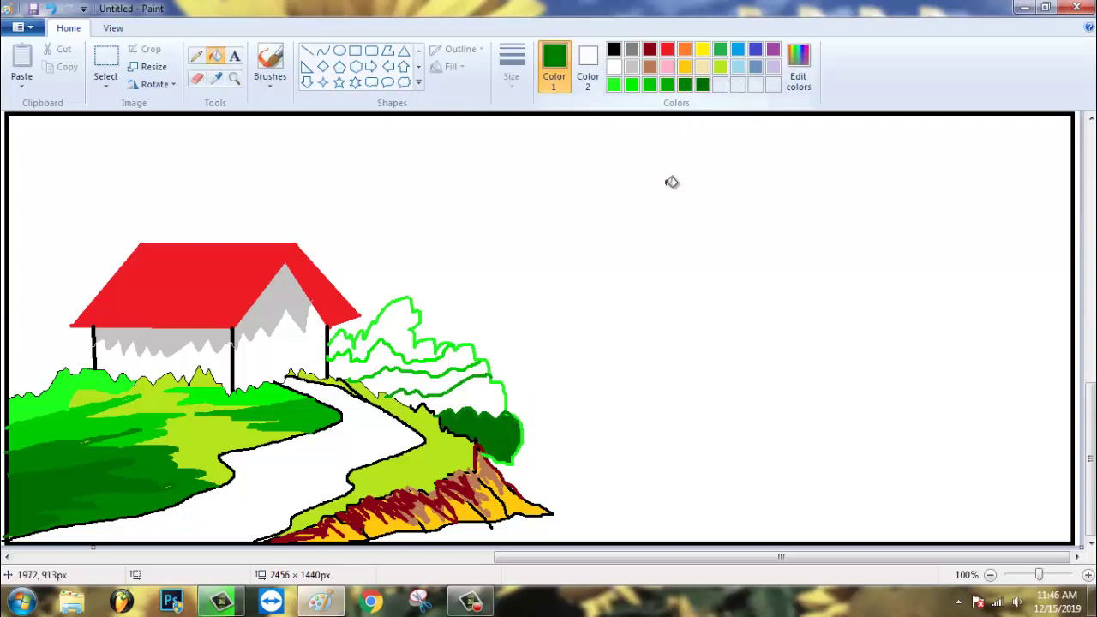
{"action": "left_click", "coordinate": [471, 364]}
{"action": "left_click", "coordinate": [632, 84]}
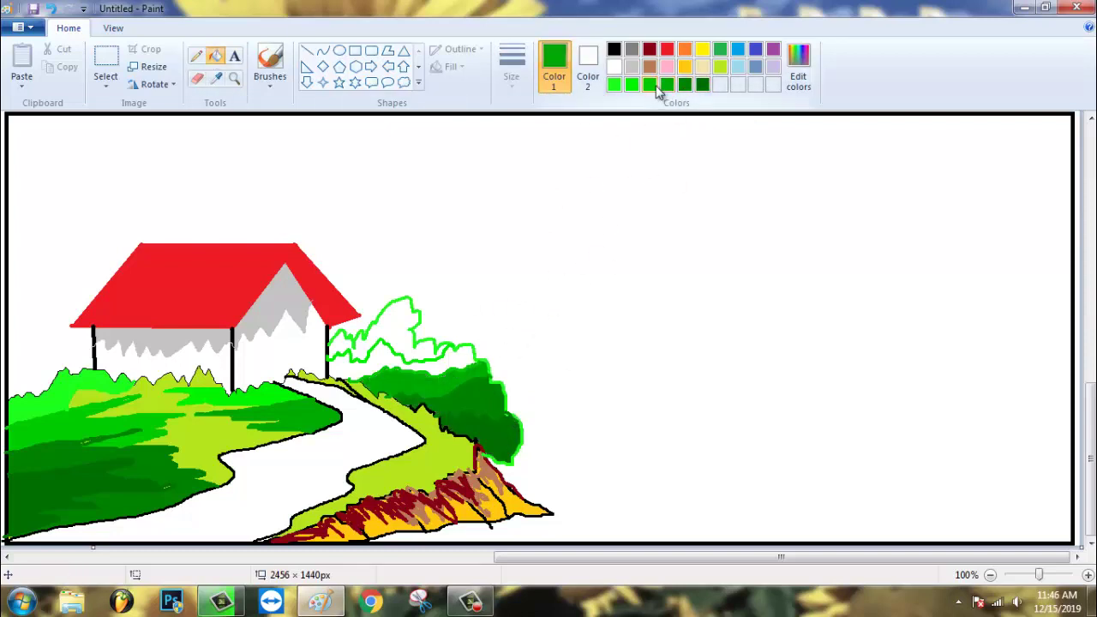
{"action": "left_click", "coordinate": [420, 315]}
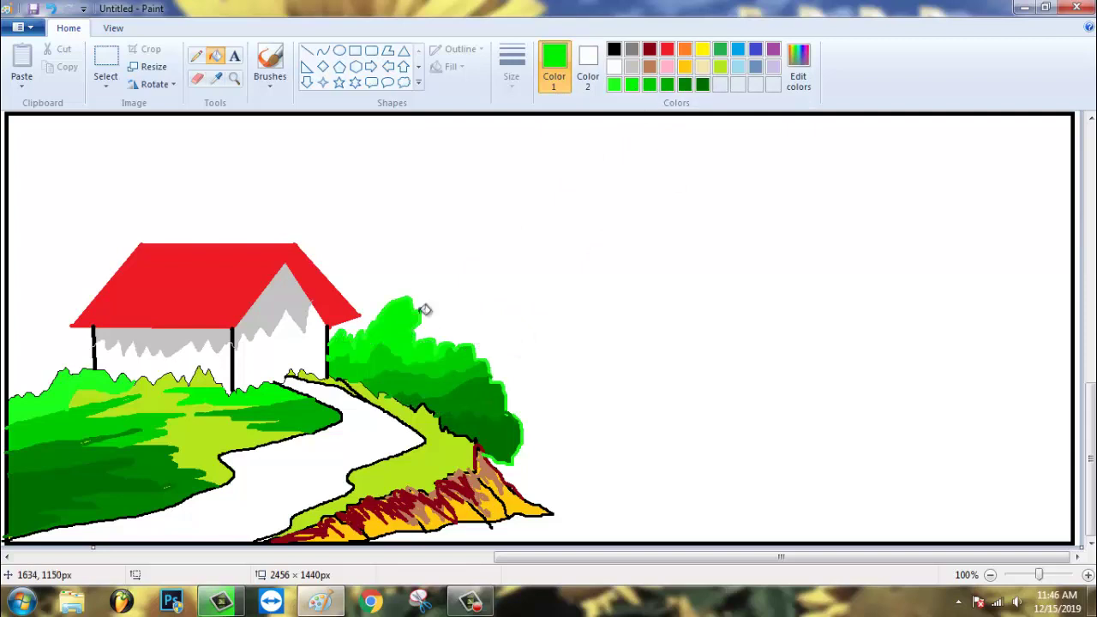
{"action": "left_click", "coordinate": [685, 84]}
{"action": "left_click", "coordinate": [195, 56]}
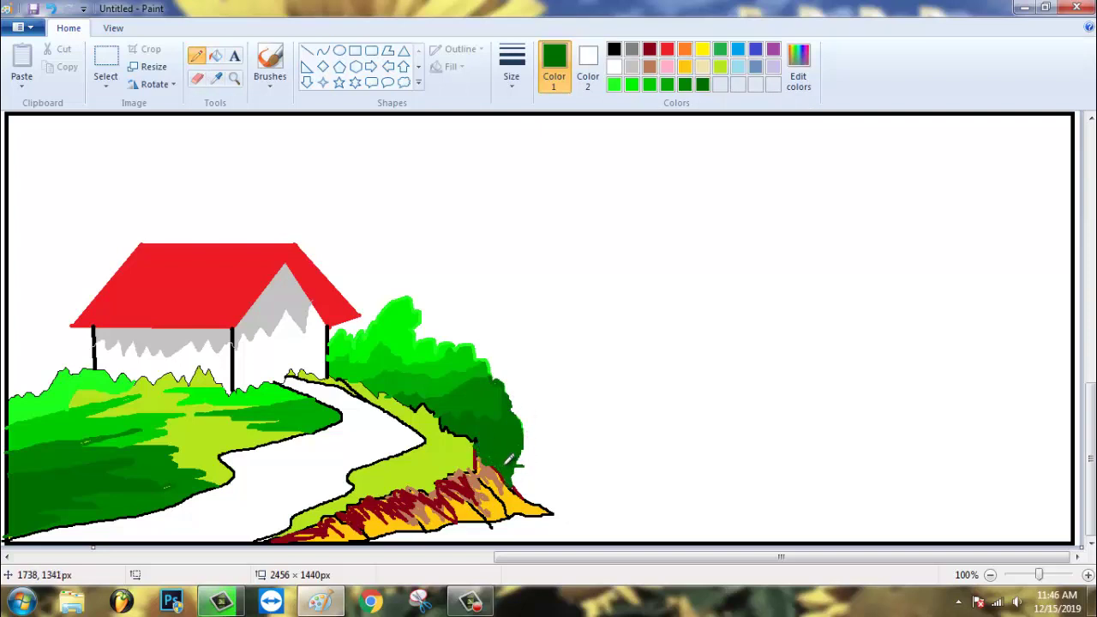
- Outline a bumpy lime bush behind the grass at the house's far corner and fill it with lime
{"action": "left_click", "coordinate": [720, 68]}
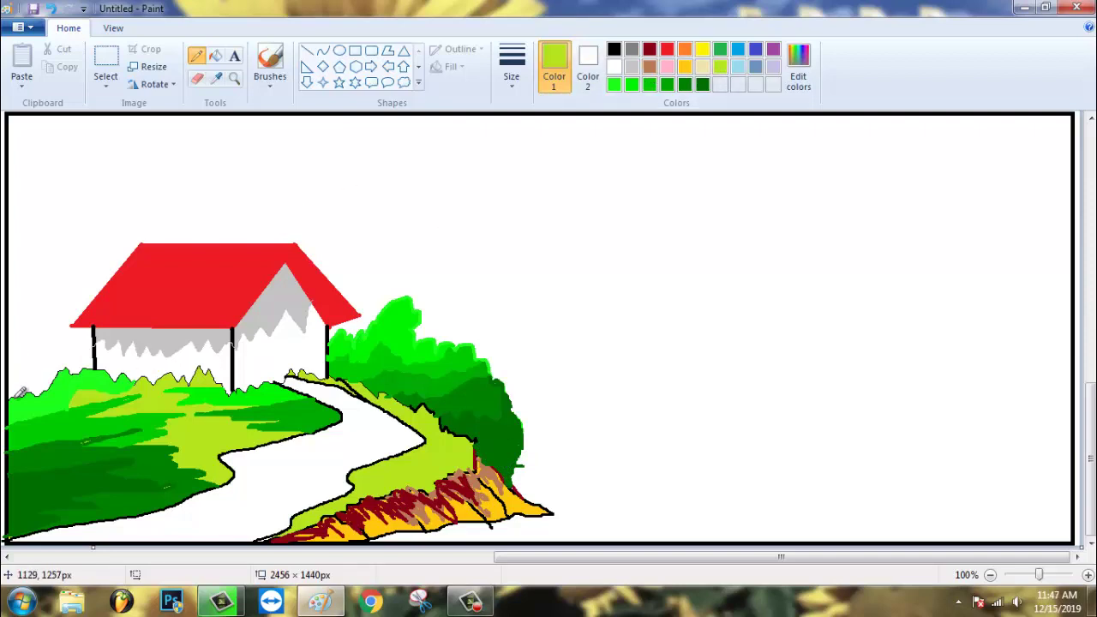
{"action": "mouse_move", "coordinate": [9, 382]}
{"action": "left_mouse_down"}
{"action": "mouse_move", "coordinate": [78, 351]}
{"action": "mouse_move", "coordinate": [117, 366]}
{"action": "left_mouse_up"}
{"action": "left_click", "coordinate": [215, 56]}
{"action": "left_click", "coordinate": [40, 393]}
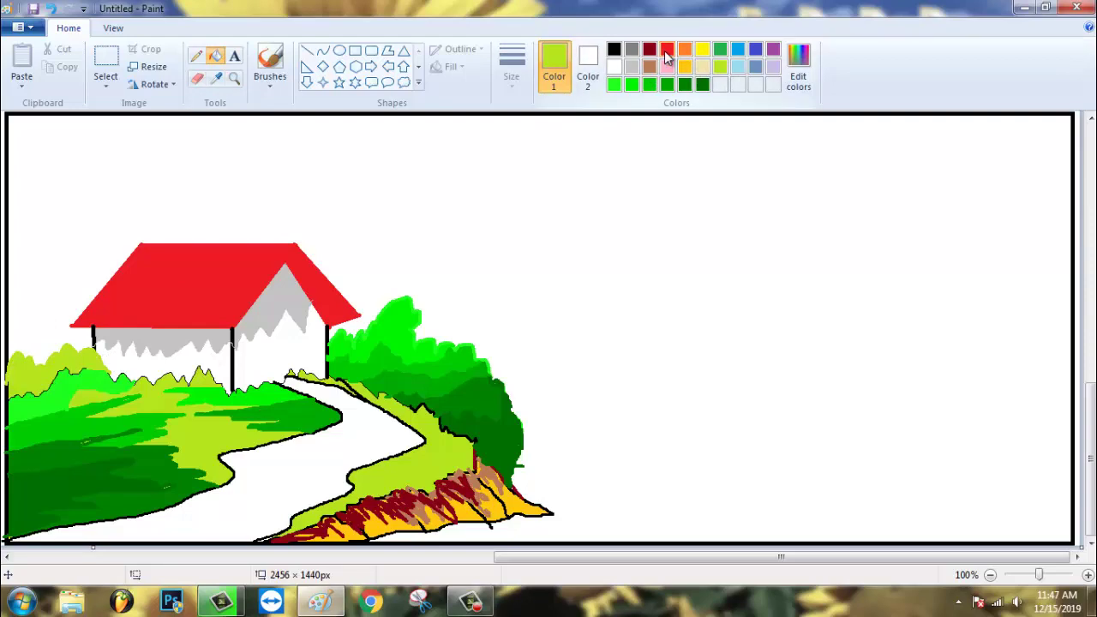
- Create a light beige custom color and fill the winding path with it
{"action": "left_click", "coordinate": [798, 69]}
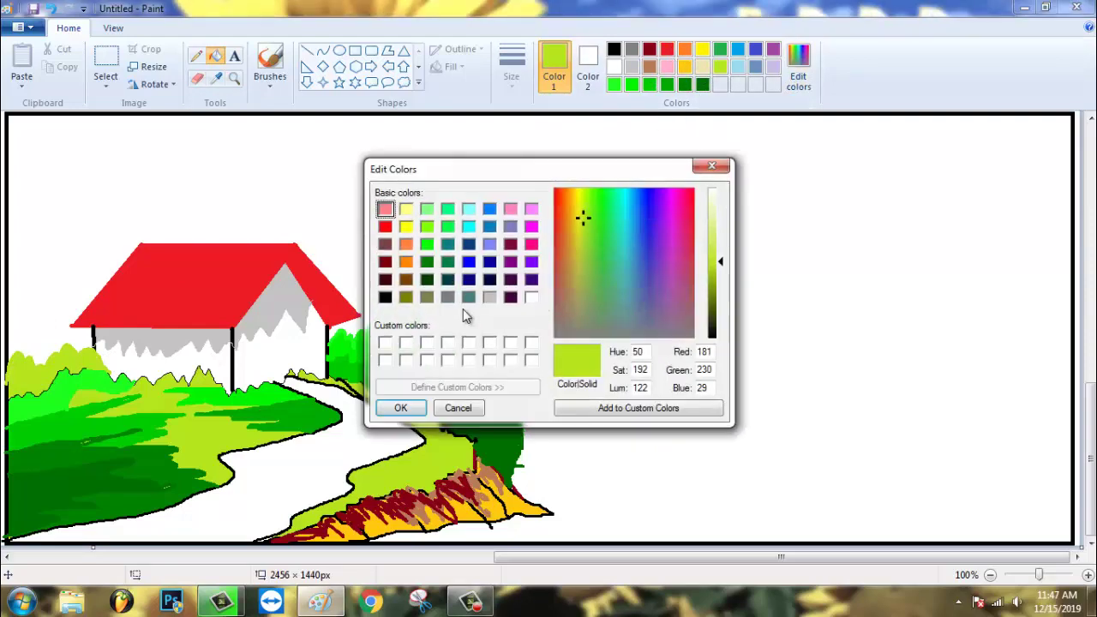
{"action": "left_click", "coordinate": [572, 204]}
{"action": "left_click", "coordinate": [400, 408]}
{"action": "left_click", "coordinate": [348, 436]}
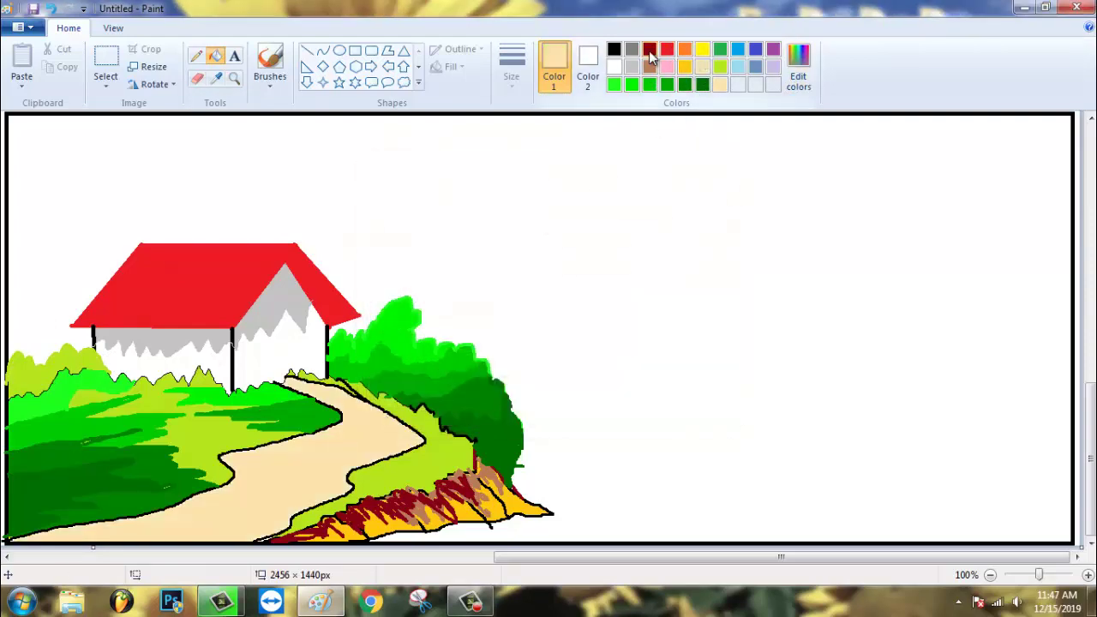
- Create a dark brown custom color and sketch jagged shadow lines along both edges of the path
{"action": "left_click", "coordinate": [798, 69]}
{"action": "left_click", "coordinate": [718, 316]}
{"action": "left_click", "coordinate": [401, 406]}
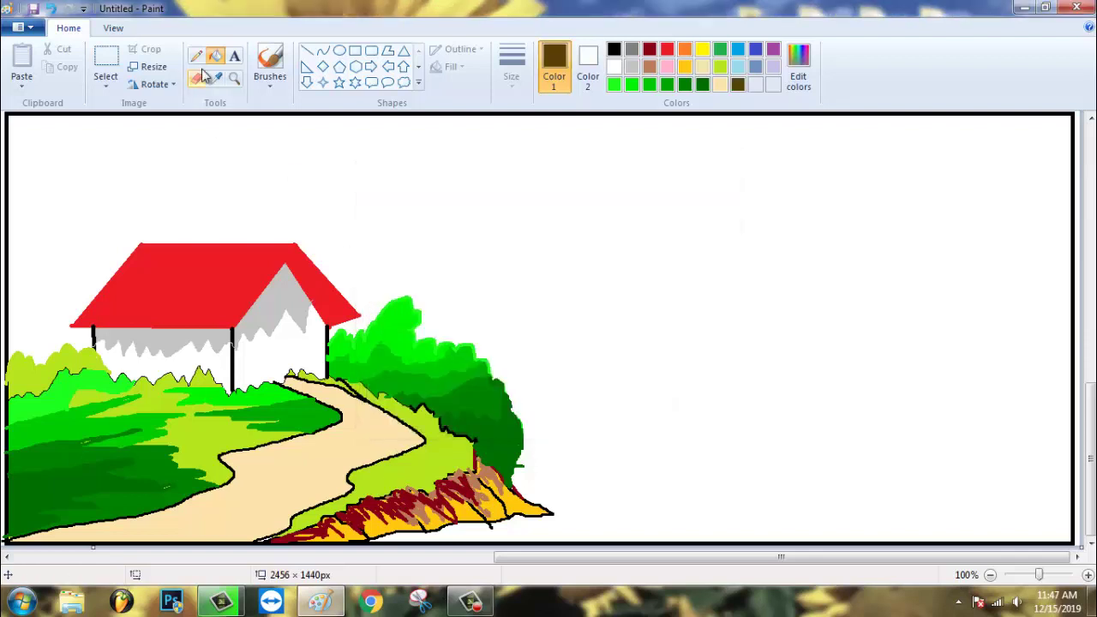
{"action": "left_click", "coordinate": [196, 56]}
{"action": "mouse_move", "coordinate": [304, 383]}
{"action": "left_mouse_down"}
{"action": "mouse_move", "coordinate": [343, 427]}
{"action": "mouse_move", "coordinate": [30, 540]}
{"action": "left_mouse_up"}
{"action": "mouse_move", "coordinate": [365, 388]}
{"action": "left_mouse_down"}
{"action": "mouse_move", "coordinate": [417, 438]}
{"action": "mouse_move", "coordinate": [334, 460]}
{"action": "mouse_move", "coordinate": [345, 480]}
{"action": "mouse_move", "coordinate": [257, 531]}
{"action": "left_mouse_up"}
- Fill the jagged strips along both edges of the path with dark brown
{"action": "left_click", "coordinate": [215, 57]}
{"action": "left_click", "coordinate": [207, 500]}
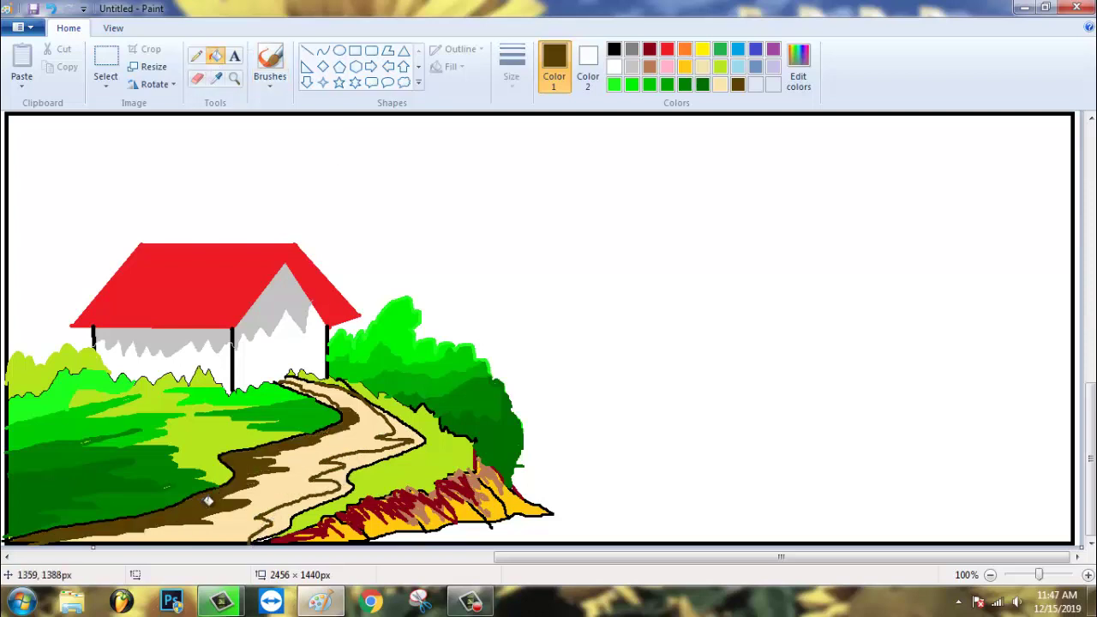
{"action": "left_click", "coordinate": [428, 444]}
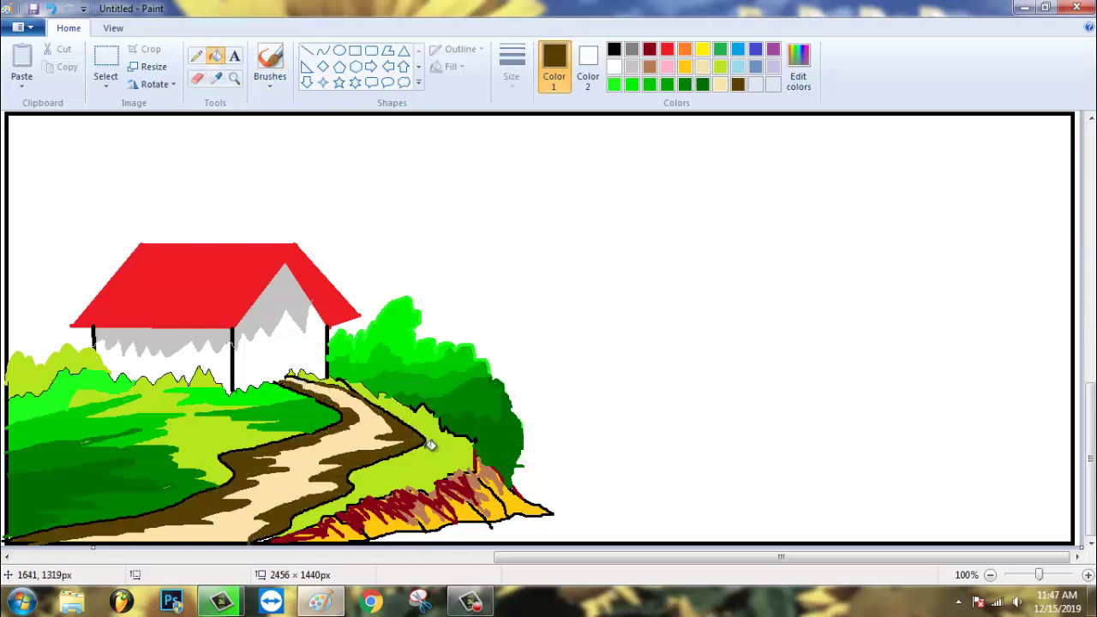
- Draw black rectangular openings on the house's gable wall and long side wall, and fill both with black
{"action": "left_click", "coordinate": [614, 49]}
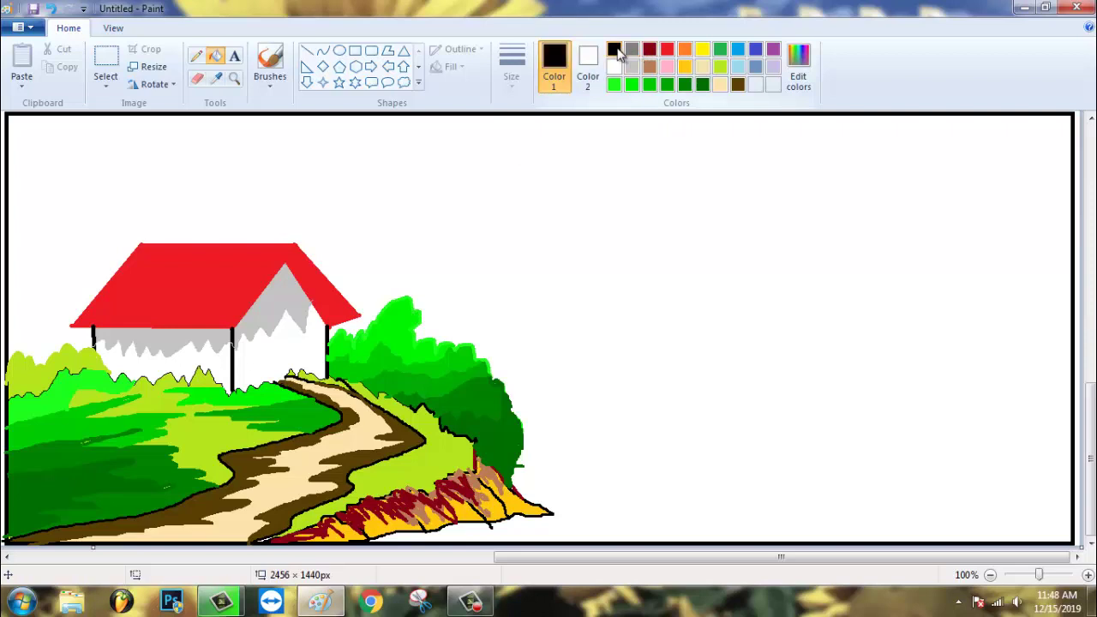
{"action": "left_click", "coordinate": [354, 49]}
{"action": "left_click_drag", "start_coordinate": [267, 333], "coordinate": [288, 384]}
{"action": "left_click_drag", "start_coordinate": [144, 349], "coordinate": [164, 384]}
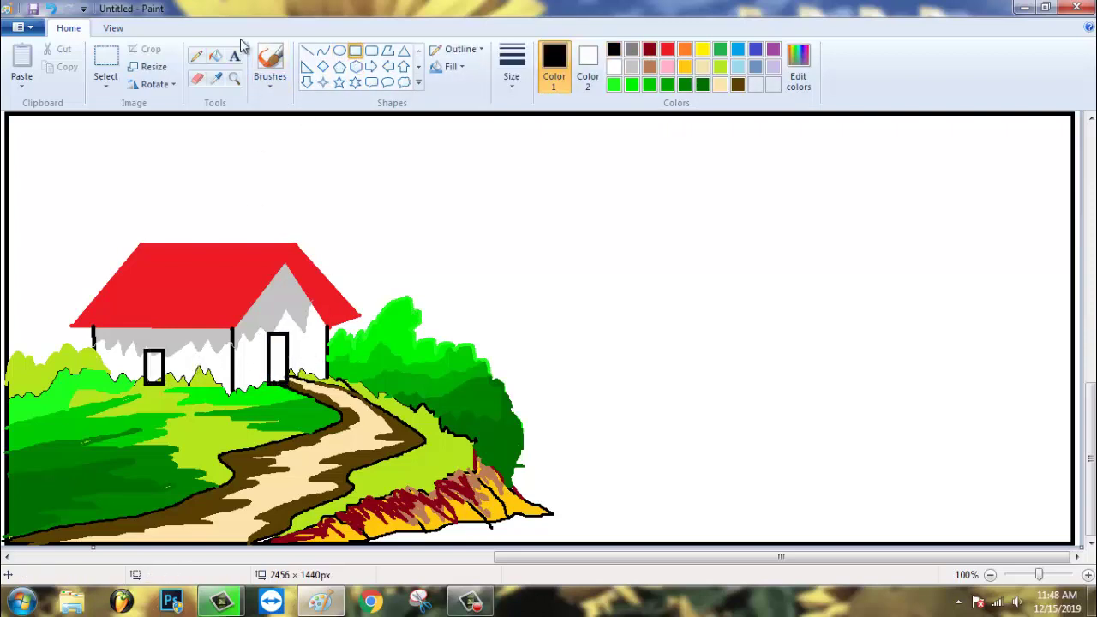
{"action": "left_click", "coordinate": [216, 56]}
{"action": "left_click", "coordinate": [156, 367]}
{"action": "left_click", "coordinate": [291, 358]}
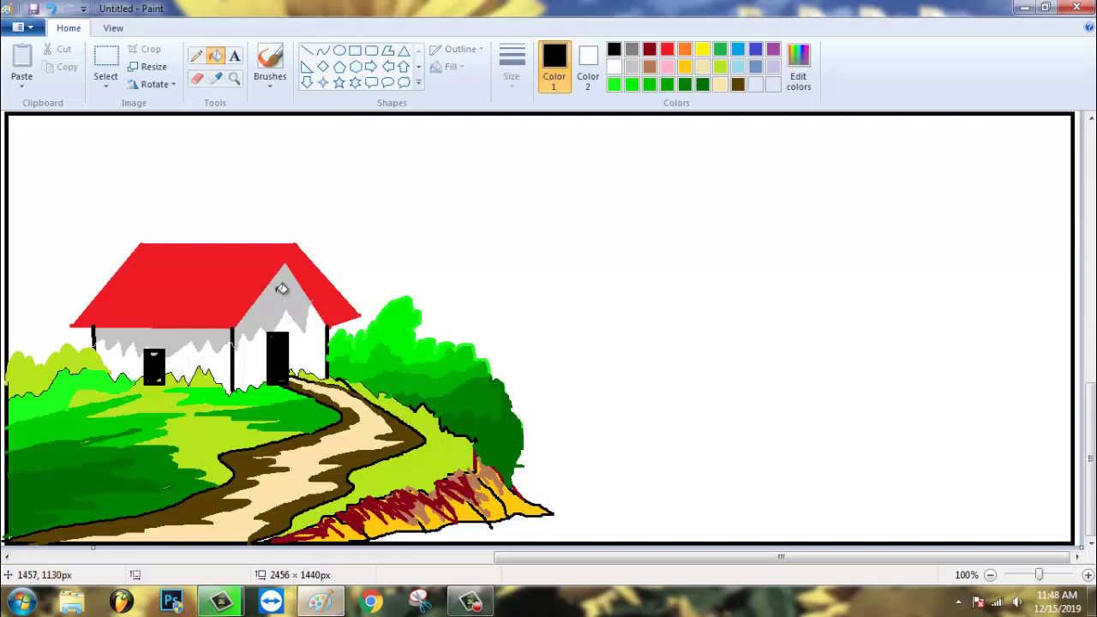
- Extend the black opening on the long side wall upward and cover its unfilled specks with black
{"action": "left_click", "coordinate": [355, 50]}
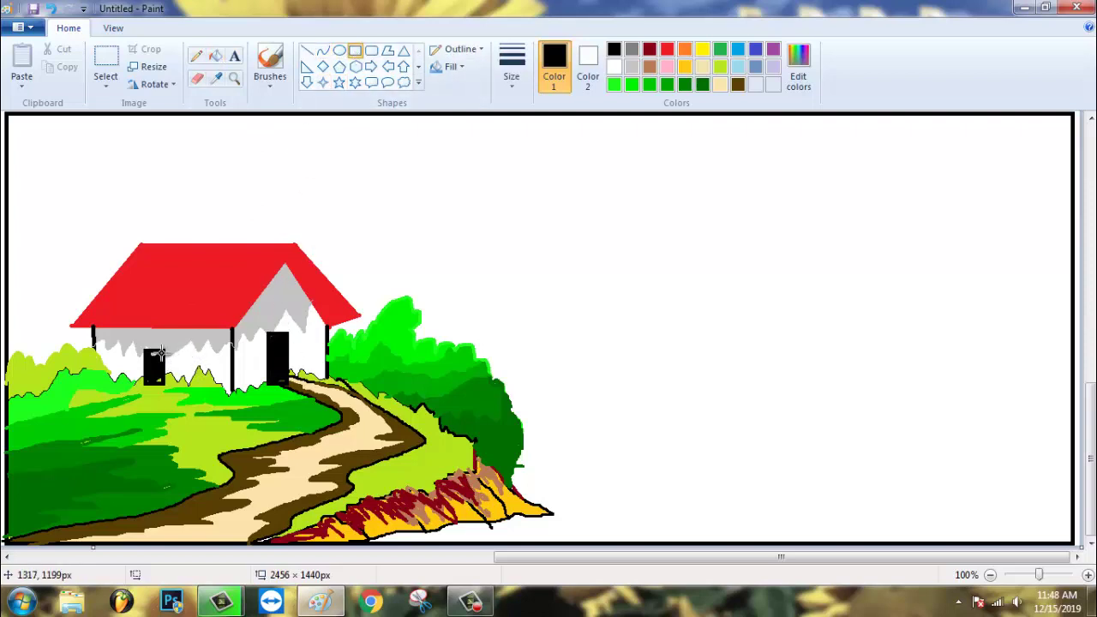
{"action": "left_click_drag", "start_coordinate": [148, 345], "coordinate": [159, 380]}
{"action": "left_click_drag", "start_coordinate": [143, 339], "coordinate": [159, 385]}
{"action": "key", "text": "alt+h"}
{"action": "key", "text": "p"}
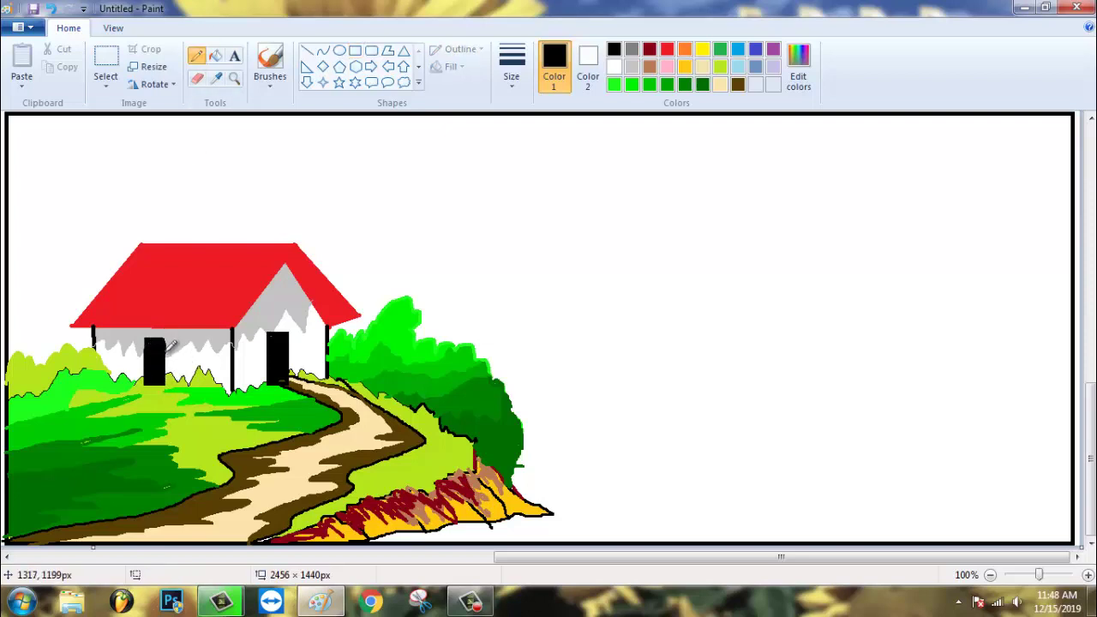
- Paint bright green grass over the bases of both black openings and outline and fill a bright green patch in the grass beside the cliff
{"action": "left_click", "coordinate": [615, 83]}
{"action": "left_click_drag", "start_coordinate": [137, 375], "coordinate": [161, 382]}
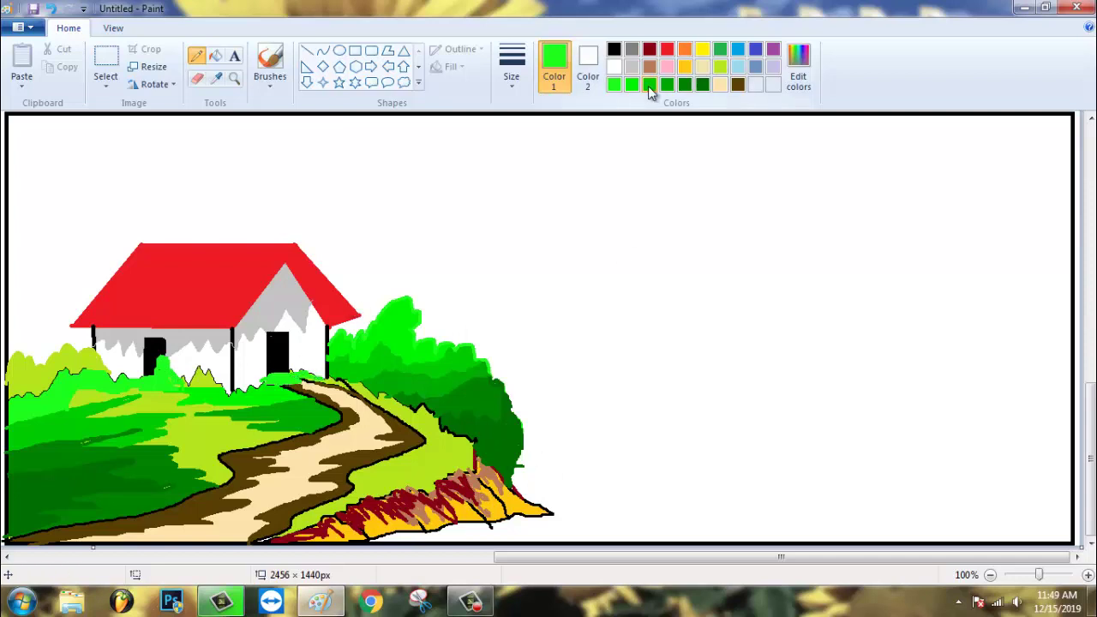
{"action": "mouse_move", "coordinate": [454, 423]}
{"action": "left_mouse_down"}
{"action": "mouse_move", "coordinate": [433, 454]}
{"action": "mouse_move", "coordinate": [450, 469]}
{"action": "left_mouse_up"}
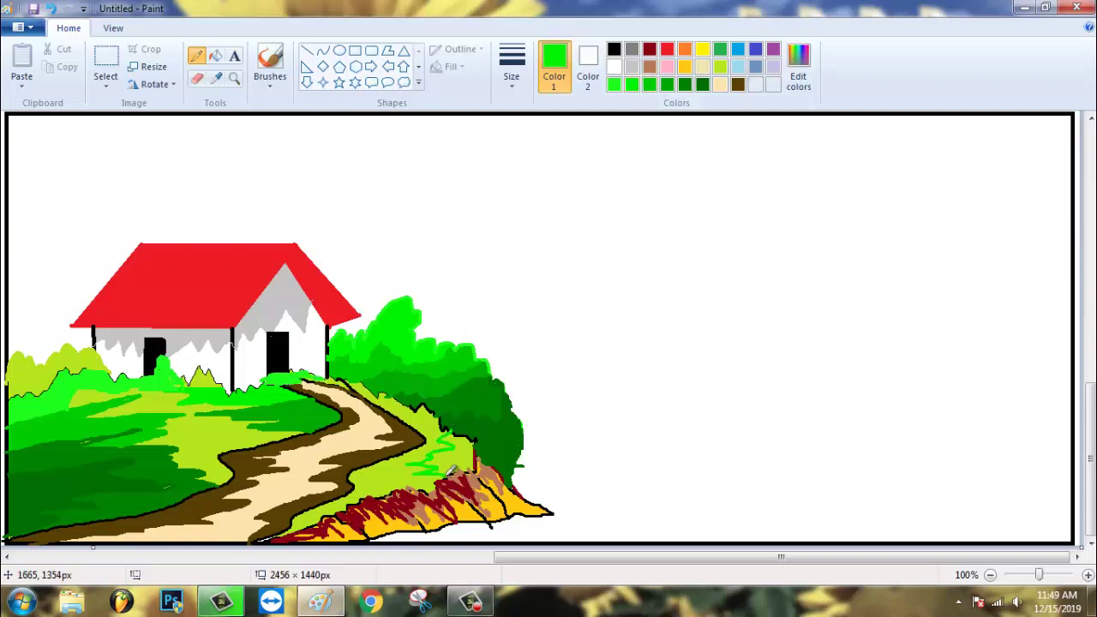
{"action": "left_click", "coordinate": [215, 56]}
{"action": "left_click", "coordinate": [477, 471]}
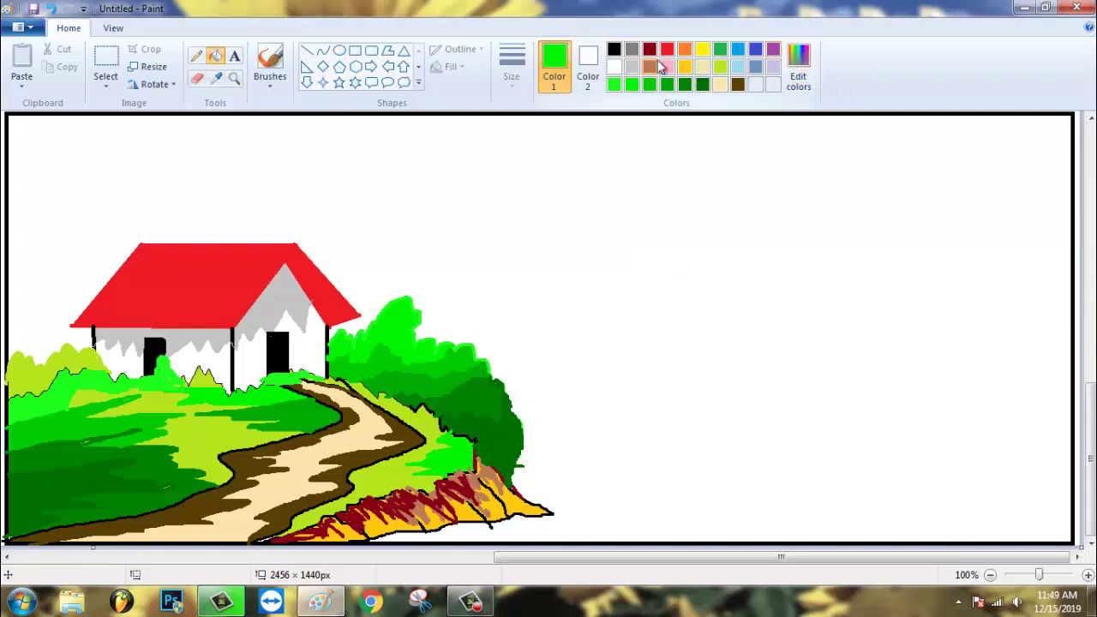
- Shade the upper edge of the cliff with thick dark brown strokes, closing the video player window that covers the drawing
{"action": "left_click", "coordinate": [737, 84]}
{"action": "left_click", "coordinate": [197, 56]}
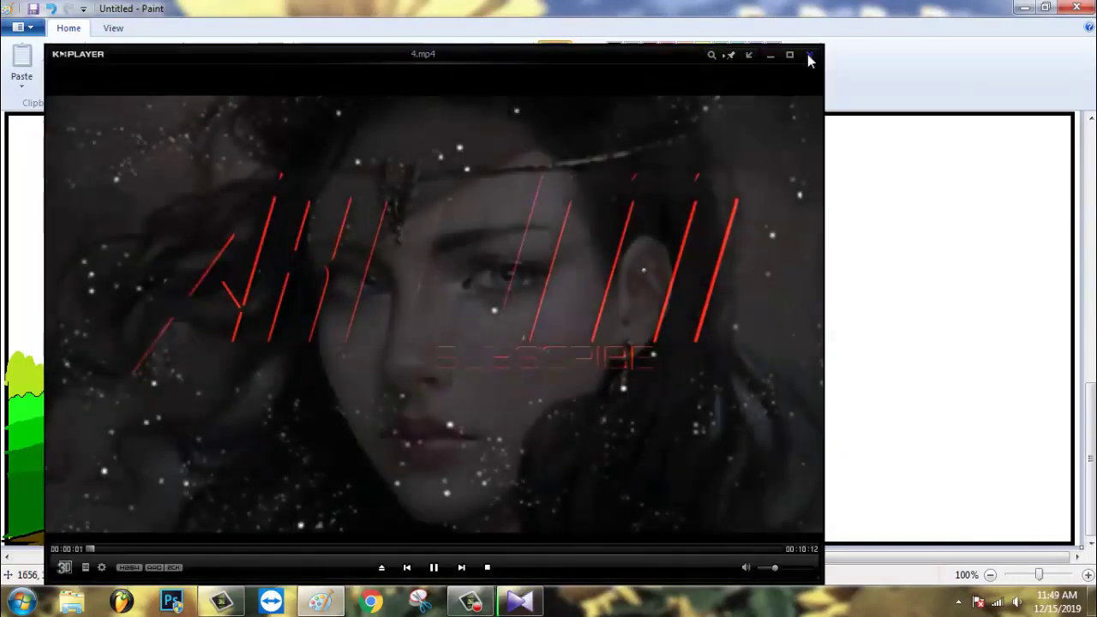
{"action": "left_click", "coordinate": [811, 54]}
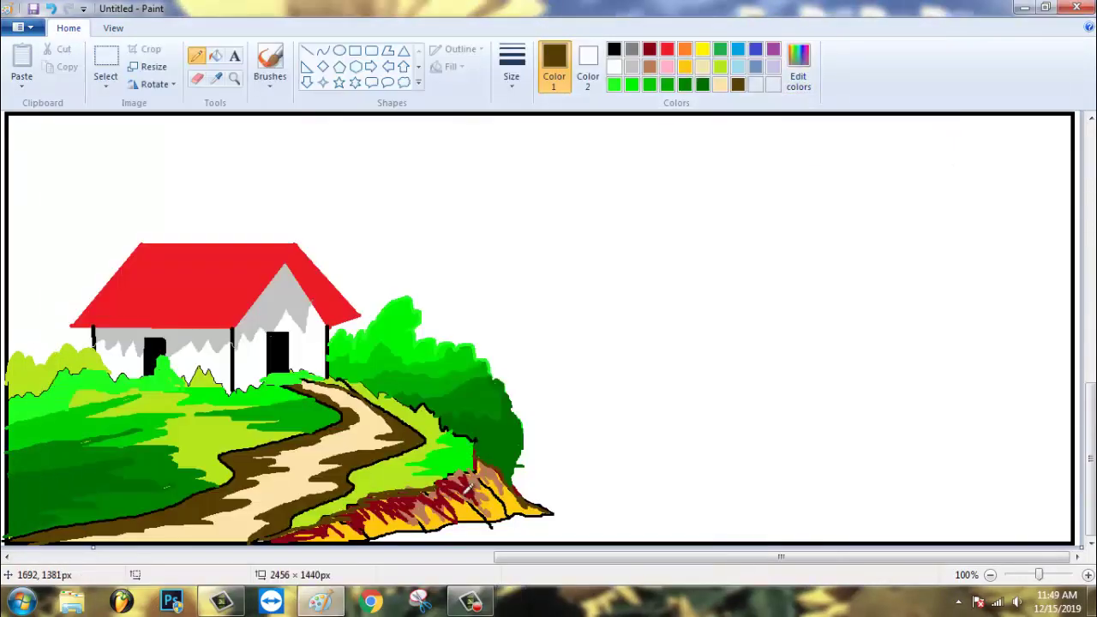
{"action": "mouse_move", "coordinate": [435, 478]}
{"action": "left_mouse_down"}
{"action": "mouse_move", "coordinate": [489, 464]}
{"action": "mouse_move", "coordinate": [480, 459]}
{"action": "mouse_move", "coordinate": [496, 469]}
{"action": "mouse_move", "coordinate": [396, 504]}
{"action": "left_mouse_up"}
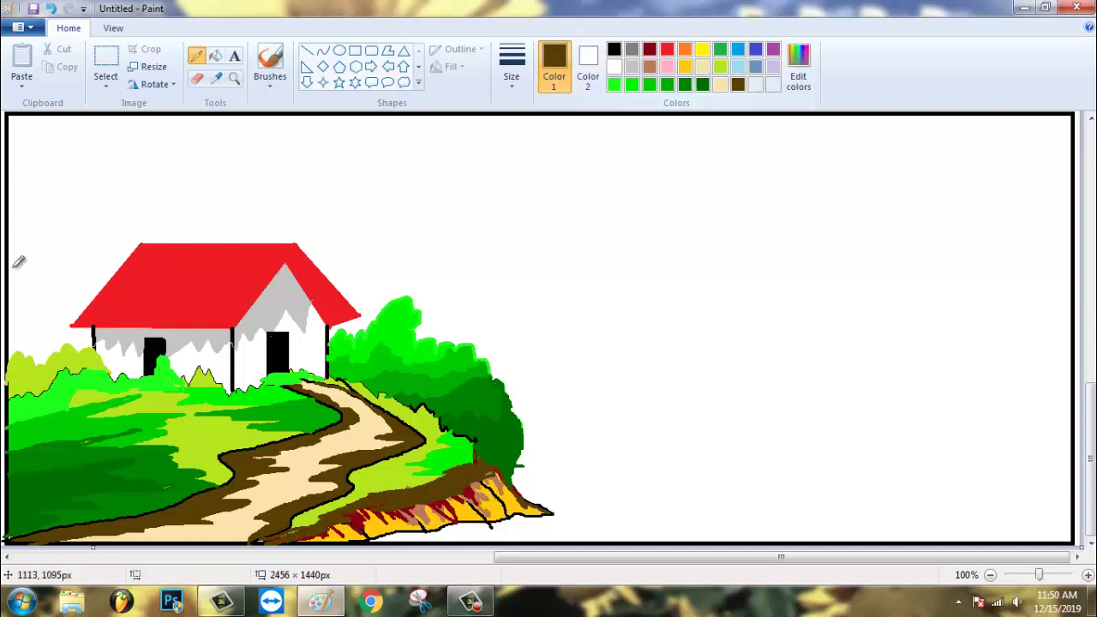
- Outline a bare tree trunk with forked branches beside the house at the canvas edge and fill it with dark brown
{"action": "mouse_move", "coordinate": [103, 171]}
{"action": "left_mouse_down"}
{"action": "mouse_move", "coordinate": [58, 236]}
{"action": "mouse_move", "coordinate": [45, 310]}
{"action": "mouse_move", "coordinate": [53, 358]}
{"action": "left_mouse_up"}
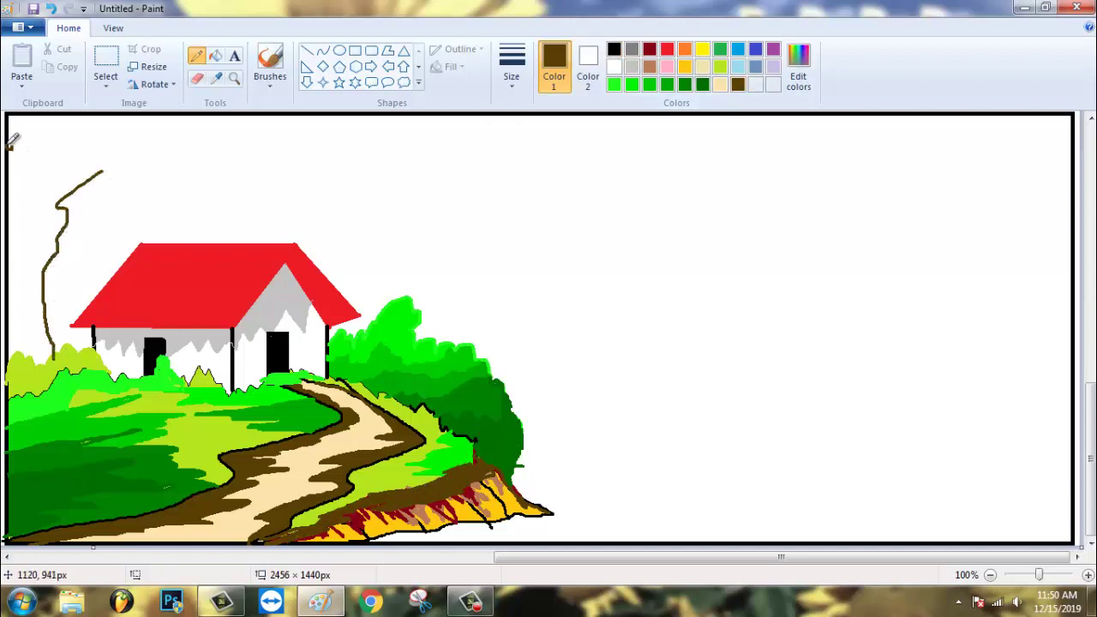
{"action": "left_click_drag", "start_coordinate": [11, 142], "coordinate": [22, 285]}
{"action": "key", "text": "ctrl+z"}
{"action": "mouse_move", "coordinate": [9, 140]}
{"action": "left_mouse_down"}
{"action": "mouse_move", "coordinate": [22, 274]}
{"action": "mouse_move", "coordinate": [30, 147]}
{"action": "mouse_move", "coordinate": [44, 242]}
{"action": "mouse_move", "coordinate": [48, 197]}
{"action": "mouse_move", "coordinate": [92, 159]}
{"action": "left_mouse_up"}
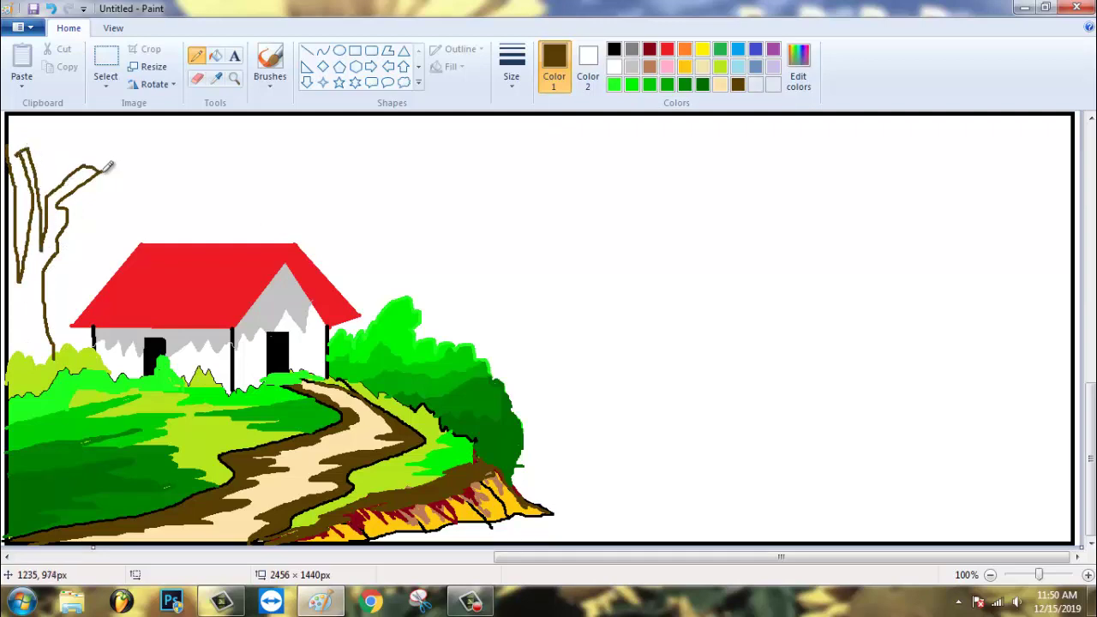
{"action": "left_click", "coordinate": [215, 55]}
{"action": "left_click", "coordinate": [42, 301]}
{"action": "left_click", "coordinate": [195, 56]}
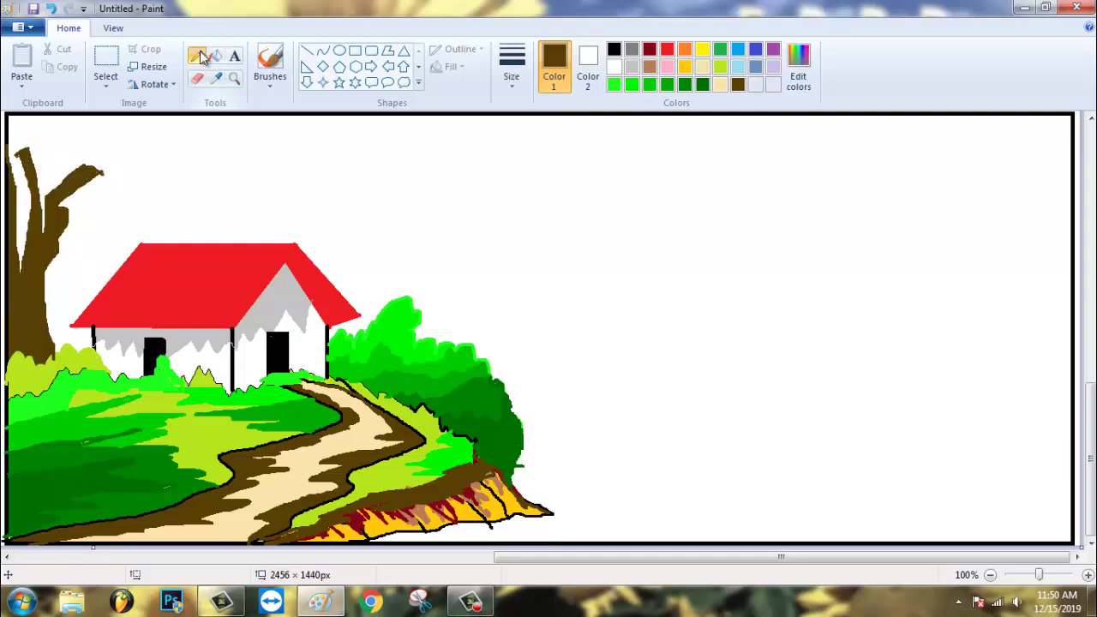
- Outline the tree's foliage in dark green above the house and draw inner shading contours in dark and medium green
{"action": "left_click", "coordinate": [702, 84]}
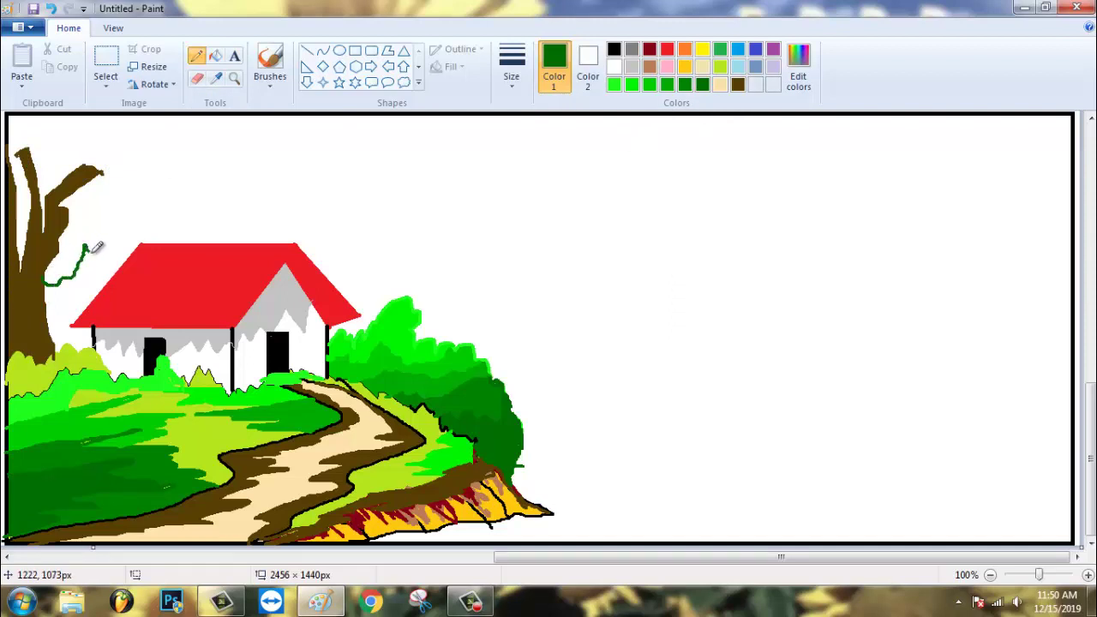
{"action": "mouse_move", "coordinate": [86, 247]}
{"action": "left_mouse_down"}
{"action": "mouse_move", "coordinate": [142, 229]}
{"action": "mouse_move", "coordinate": [228, 195]}
{"action": "mouse_move", "coordinate": [208, 144]}
{"action": "left_mouse_up"}
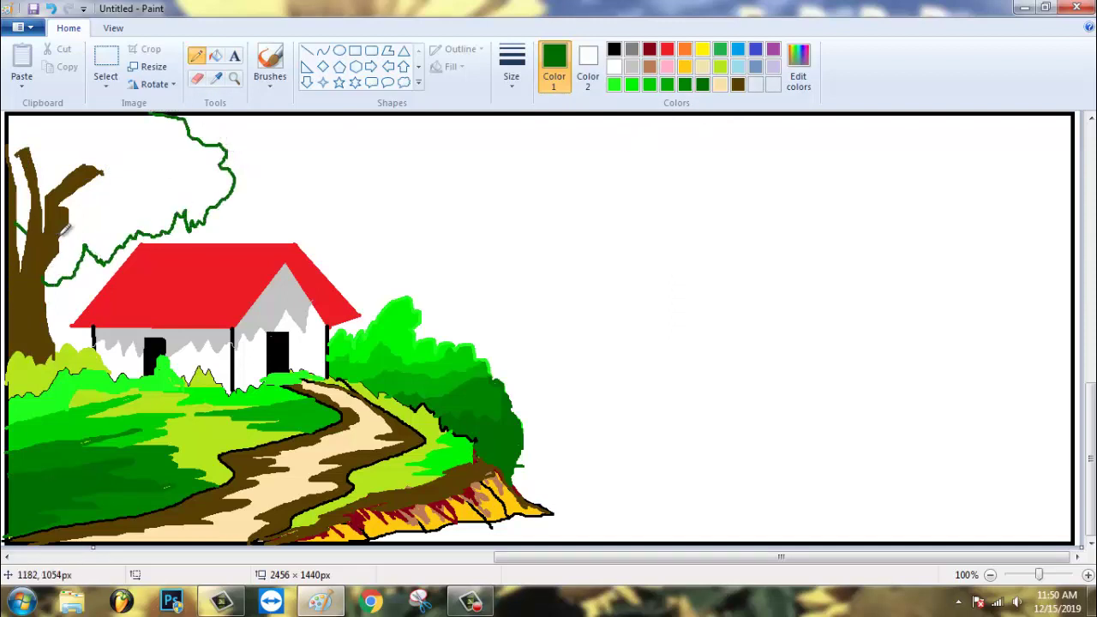
{"action": "left_click_drag", "start_coordinate": [62, 230], "coordinate": [160, 192]}
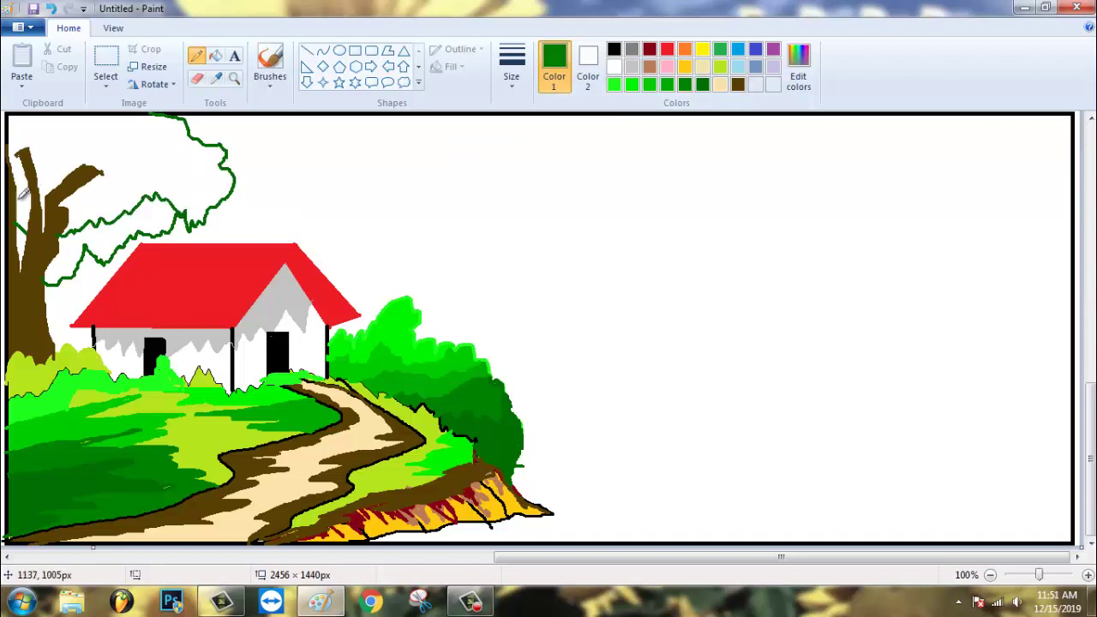
{"action": "left_click_drag", "start_coordinate": [74, 207], "coordinate": [166, 183]}
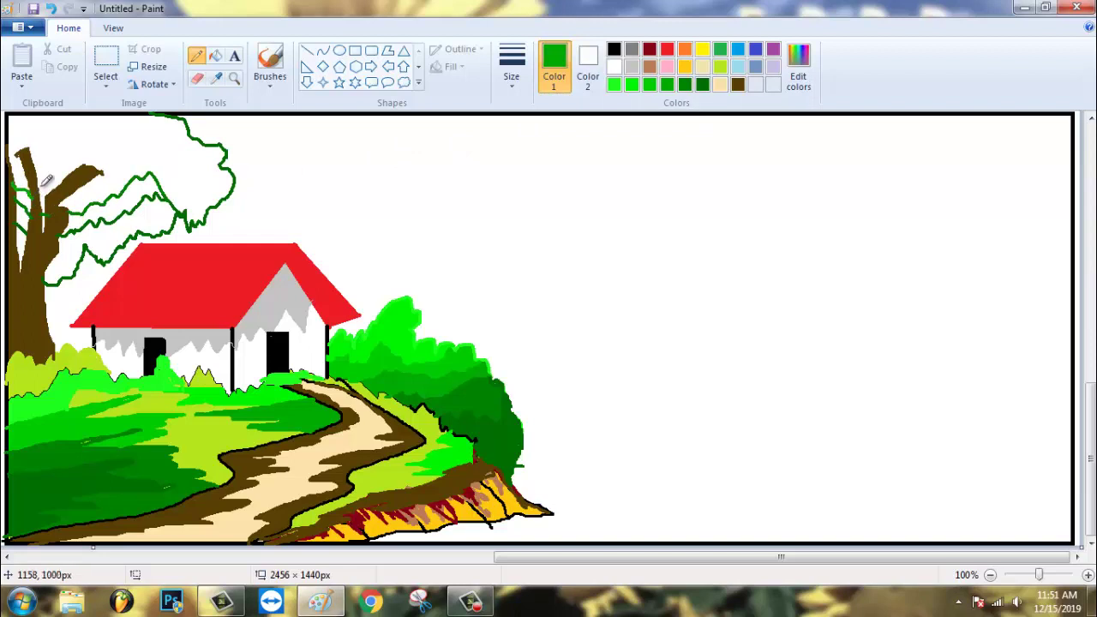
{"action": "mouse_move", "coordinate": [86, 182]}
{"action": "left_mouse_down"}
{"action": "mouse_move", "coordinate": [164, 167]}
{"action": "mouse_move", "coordinate": [207, 218]}
{"action": "left_mouse_up"}
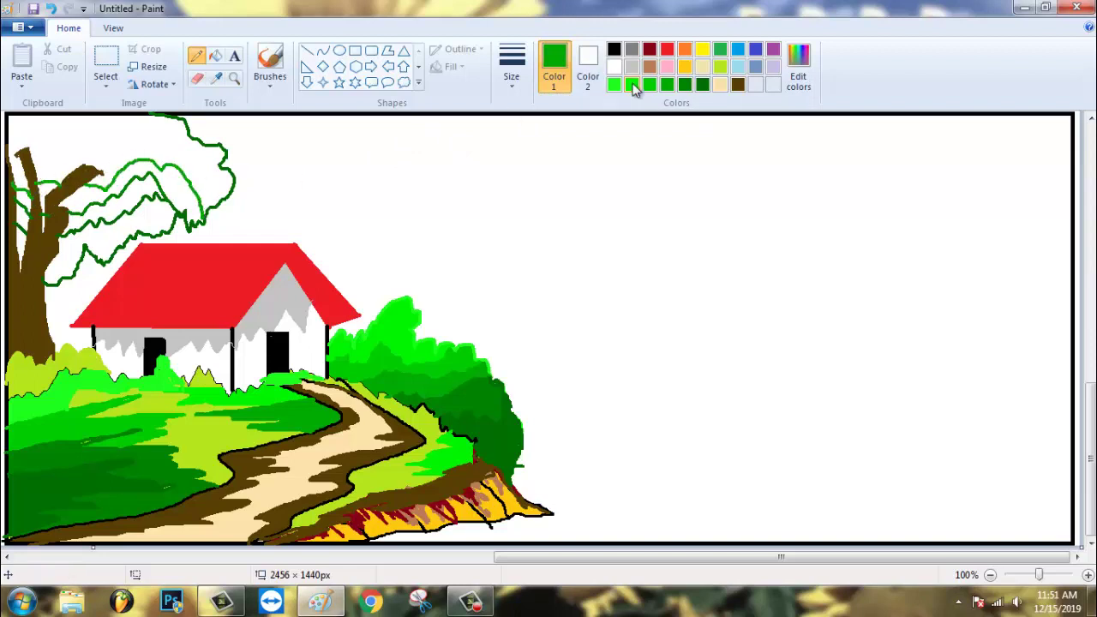
- Draw two wavy contour lines in progressively brighter greens across the upper part of the tree's foliage
{"action": "left_click", "coordinate": [632, 83]}
{"action": "left_click_drag", "start_coordinate": [19, 156], "coordinate": [151, 163]}
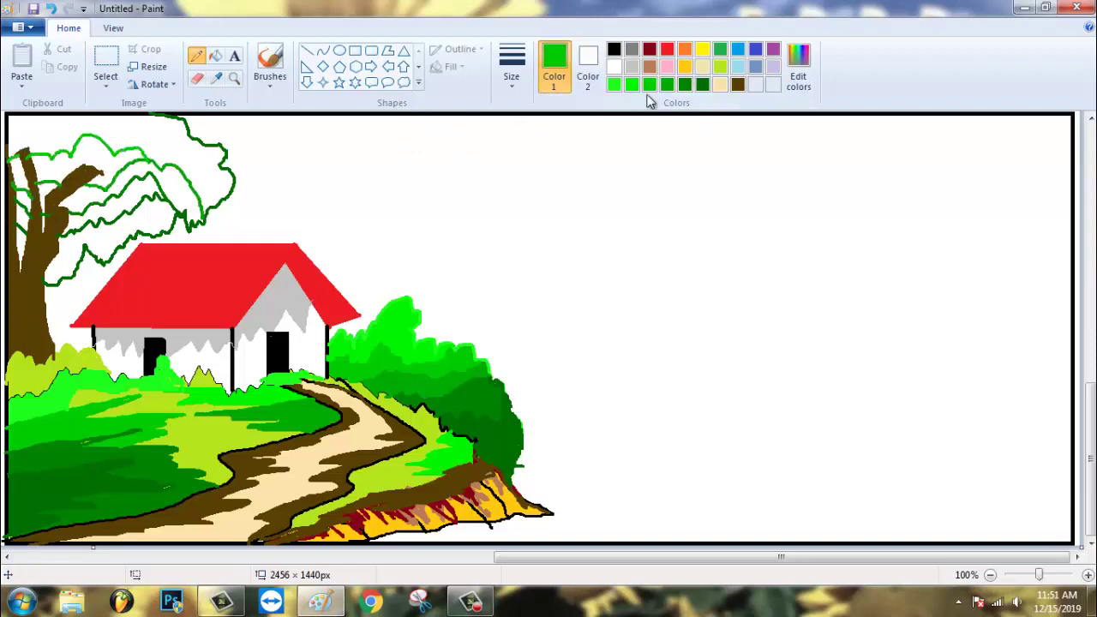
{"action": "left_click", "coordinate": [613, 83]}
{"action": "mouse_move", "coordinate": [53, 118]}
{"action": "left_mouse_down"}
{"action": "mouse_move", "coordinate": [144, 131]}
{"action": "mouse_move", "coordinate": [231, 182]}
{"action": "left_mouse_up"}
- Fill the foliage bands with greens shading from dark at the underside to bright green near the crown
{"action": "left_click", "coordinate": [215, 56]}
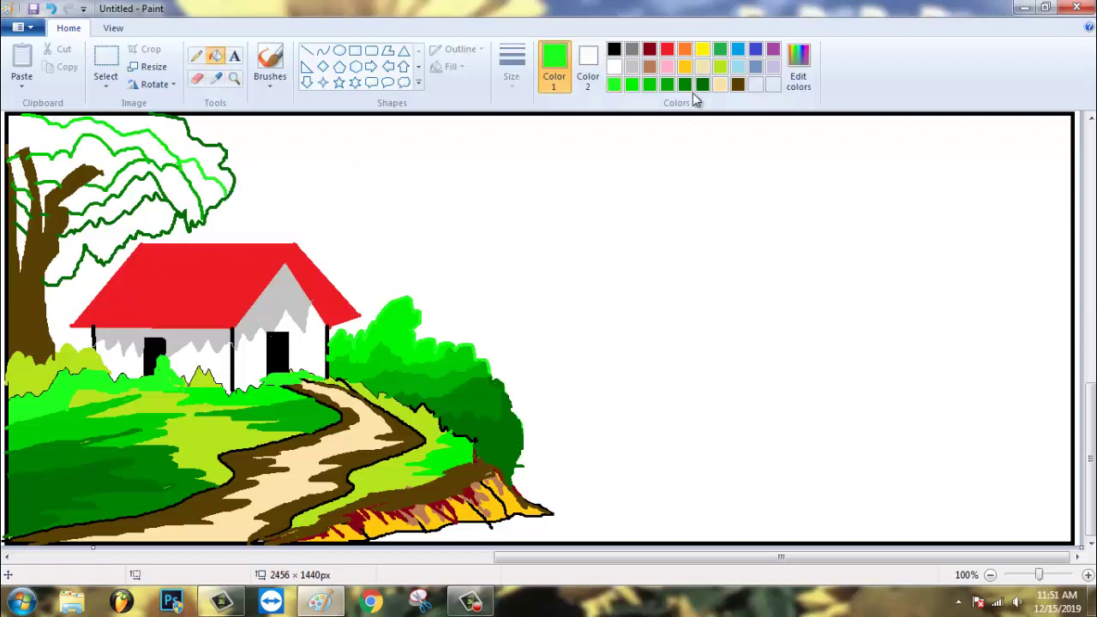
{"action": "left_click", "coordinate": [685, 83]}
{"action": "left_click", "coordinate": [169, 206]}
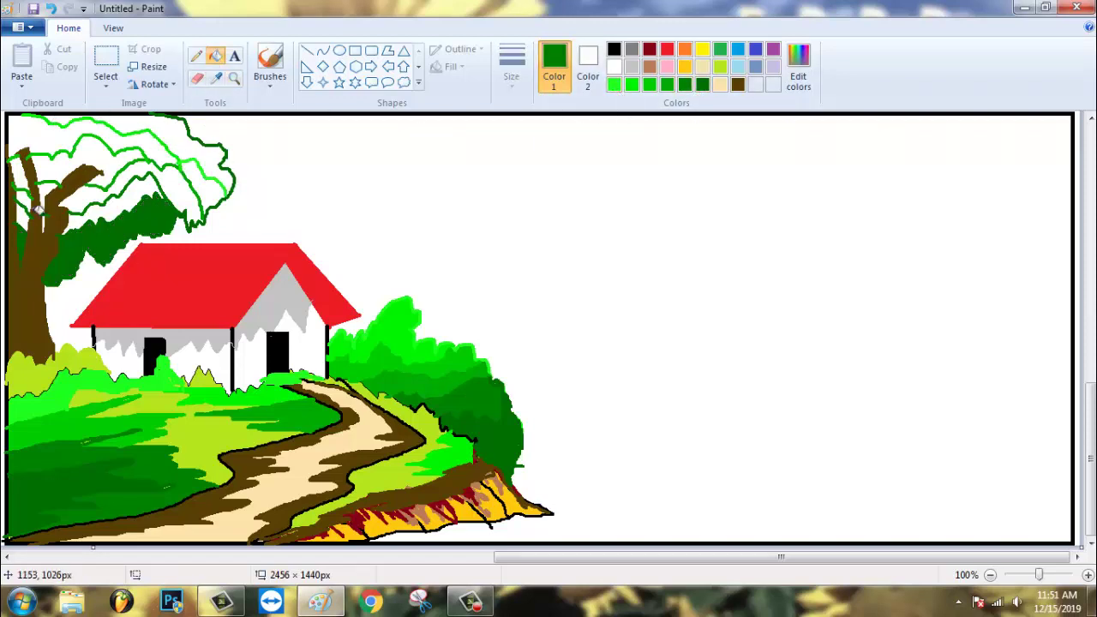
{"action": "left_click", "coordinate": [133, 203]}
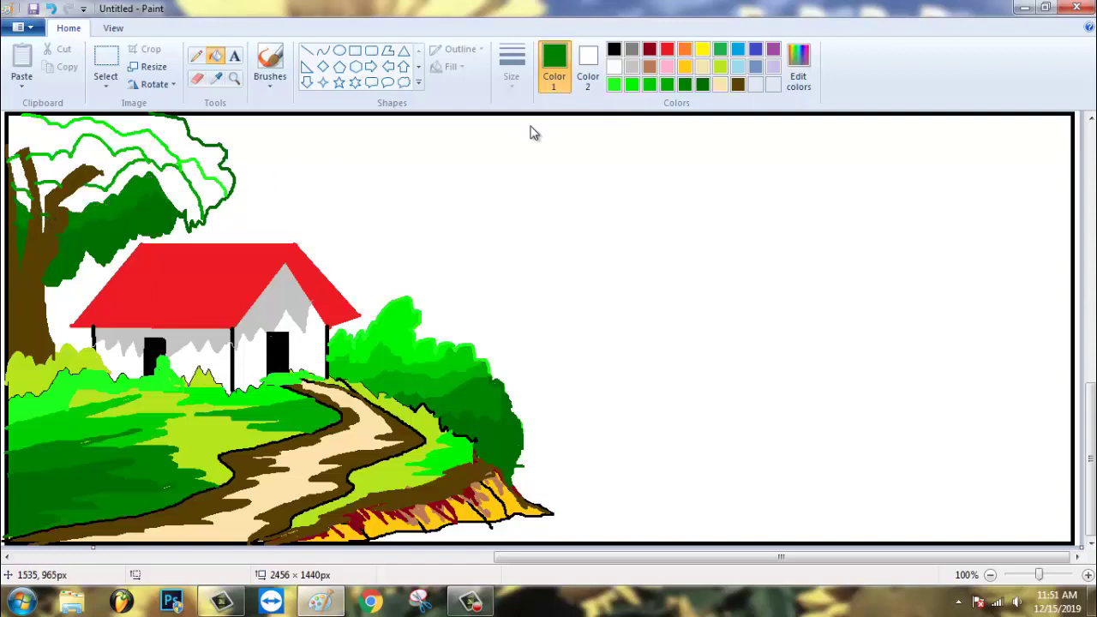
{"action": "left_click", "coordinate": [191, 192]}
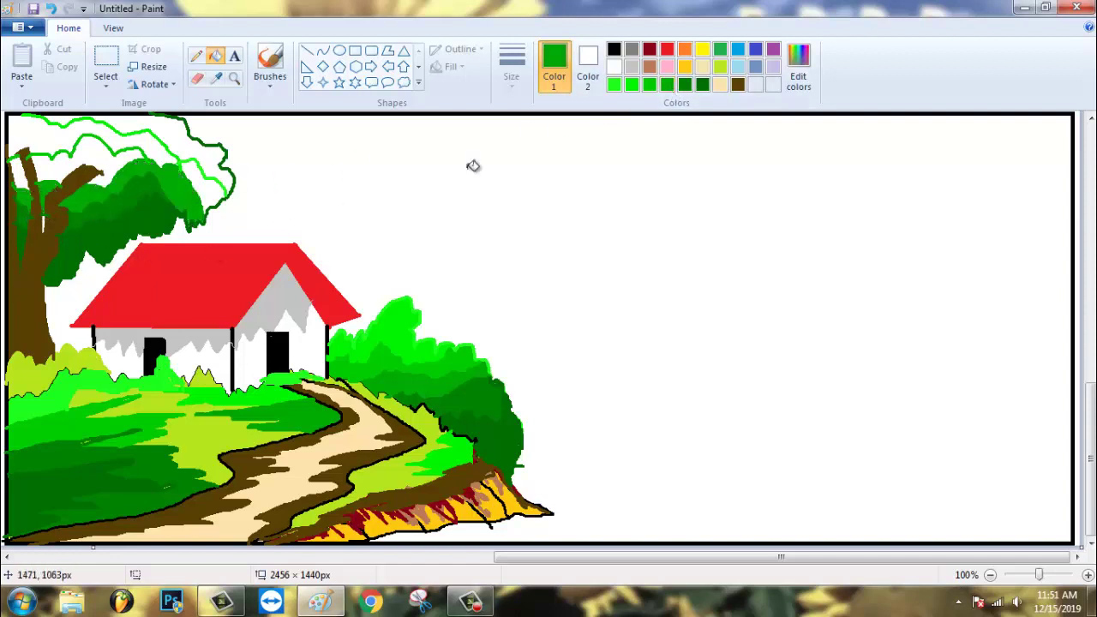
{"action": "left_click", "coordinate": [627, 86]}
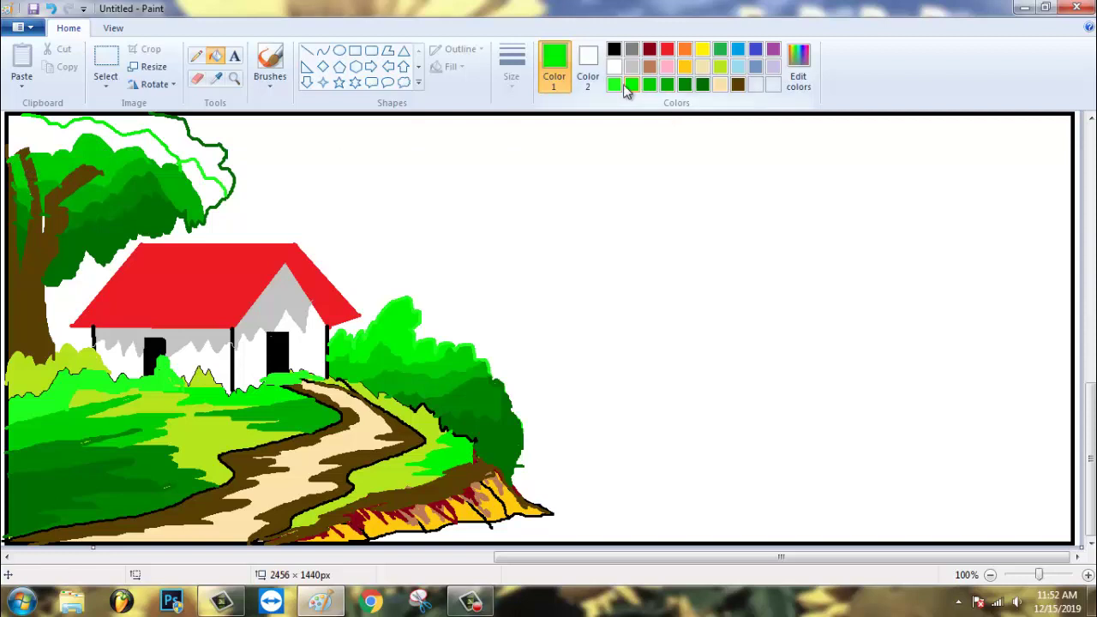
{"action": "left_click", "coordinate": [149, 151]}
{"action": "left_click", "coordinate": [205, 185]}
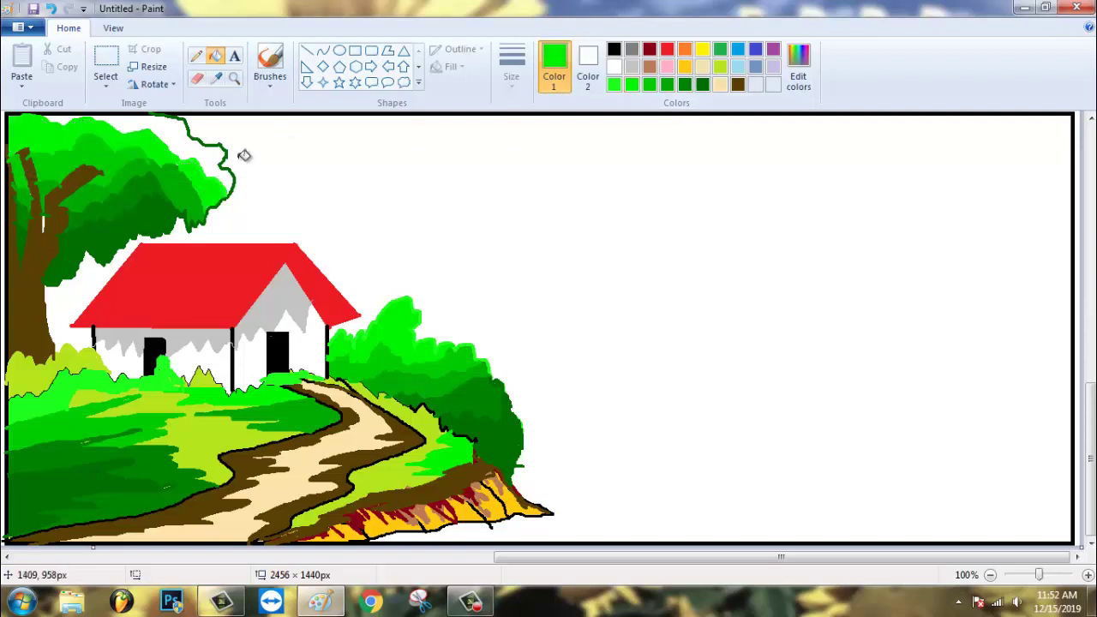
- Fill the outermost foliage band with lime and cover its dark green outer outline with lime strokes
{"action": "left_click", "coordinate": [722, 67]}
{"action": "left_click", "coordinate": [187, 140]}
{"action": "left_click", "coordinate": [195, 55]}
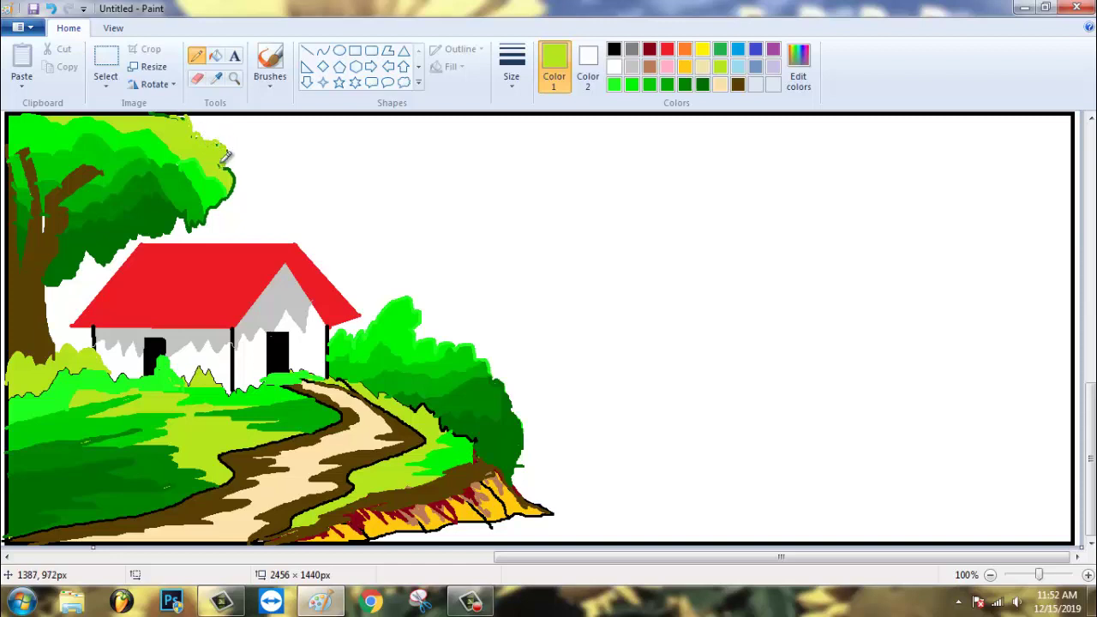
{"action": "left_click_drag", "start_coordinate": [219, 206], "coordinate": [203, 222]}
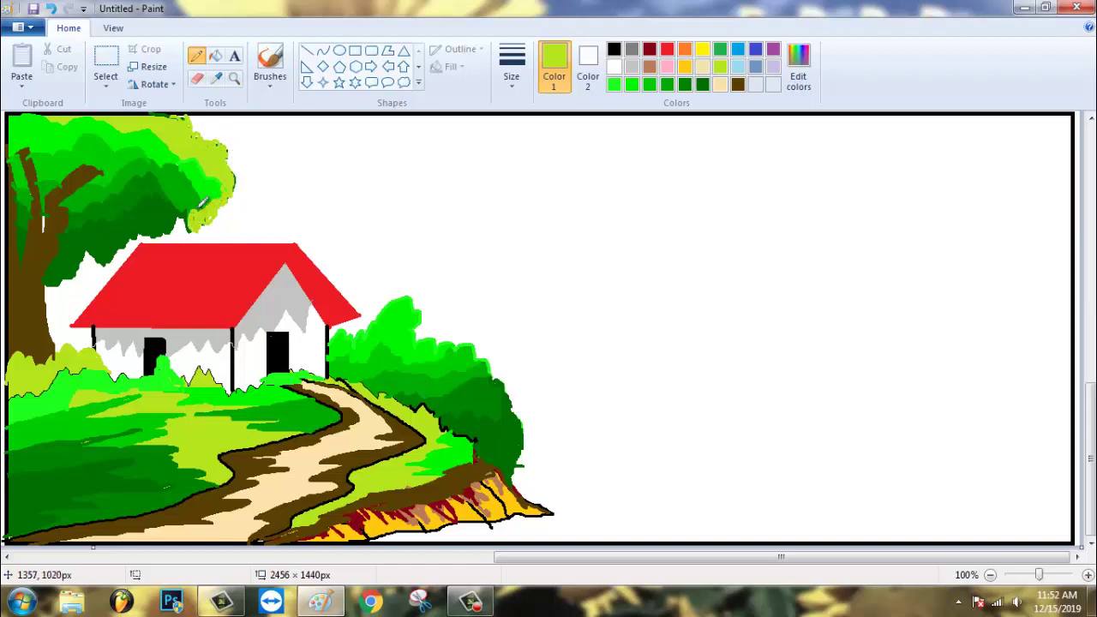
- Draw a fence of crossed black straight lines between the tree trunk and the house, undoing the stray mark in the sky
{"action": "left_click", "coordinate": [737, 84]}
{"action": "left_click", "coordinate": [307, 50]}
{"action": "left_click", "coordinate": [613, 49]}
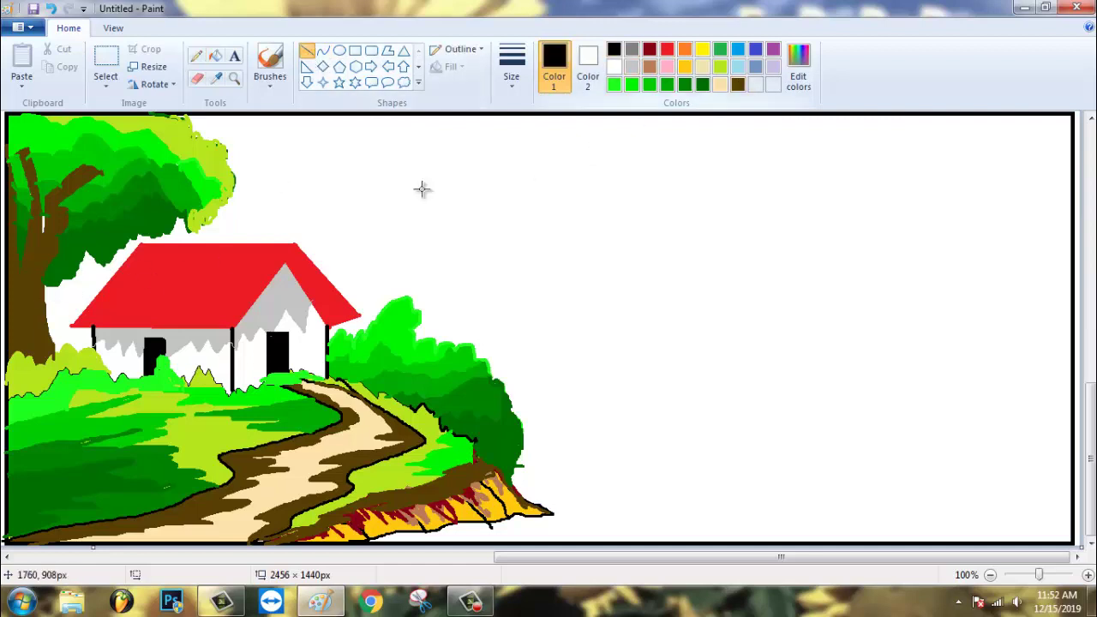
{"action": "mouse_move", "coordinate": [45, 304]}
{"action": "left_mouse_down"}
{"action": "mouse_move", "coordinate": [92, 301]}
{"action": "mouse_move", "coordinate": [86, 319]}
{"action": "left_mouse_up"}
{"action": "left_click_drag", "start_coordinate": [47, 337], "coordinate": [92, 337]}
{"action": "mouse_move", "coordinate": [58, 287]}
{"action": "left_mouse_down"}
{"action": "mouse_move", "coordinate": [59, 351]}
{"action": "mouse_move", "coordinate": [72, 351]}
{"action": "left_mouse_up"}
{"action": "left_click_drag", "start_coordinate": [91, 276], "coordinate": [90, 309]}
{"action": "left_click", "coordinate": [392, 226]}
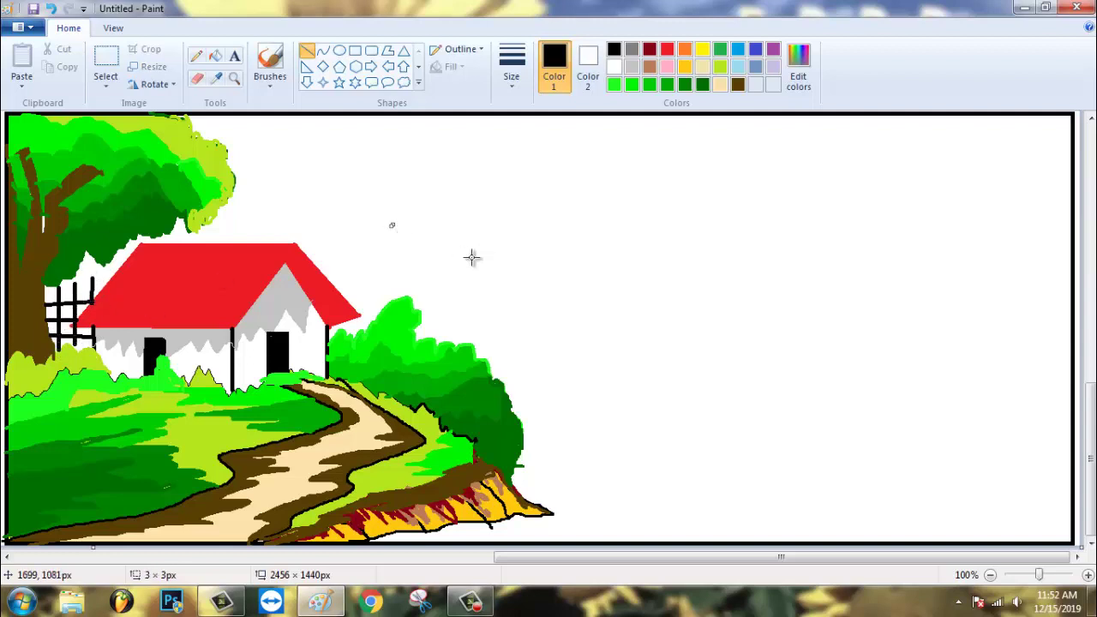
{"action": "key", "text": "ctrl+z"}
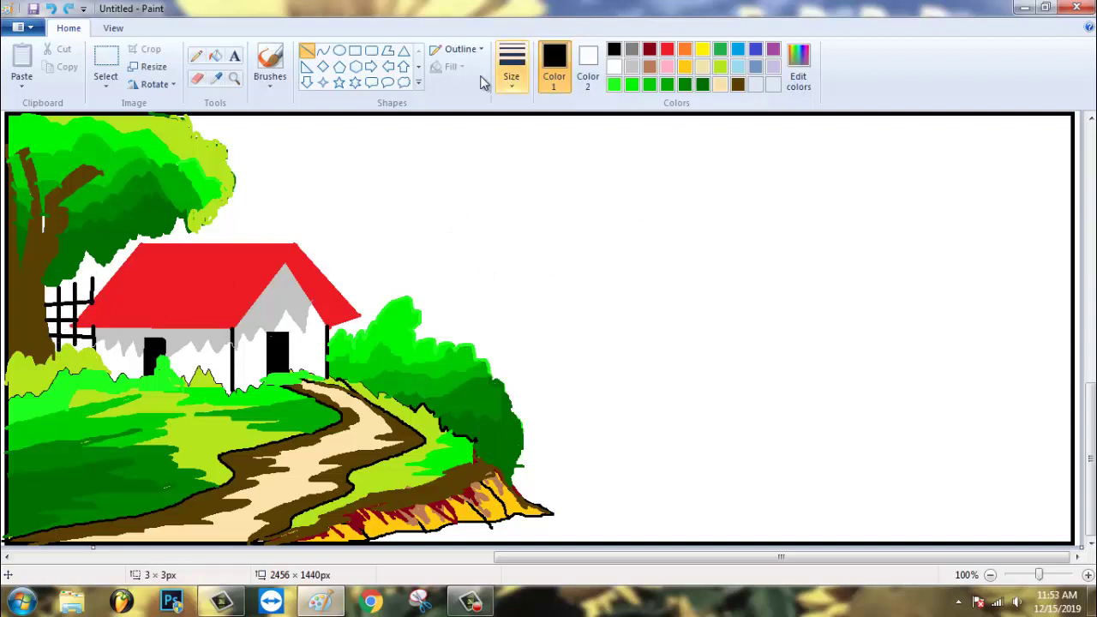
- Sketch a black horizon line from the bush to the canvas edge and a stepped, double-edged riverbank below it
{"action": "left_click", "coordinate": [197, 55]}
{"action": "left_click_drag", "start_coordinate": [412, 327], "coordinate": [1073, 329]}
{"action": "mouse_move", "coordinate": [484, 349]}
{"action": "left_mouse_down"}
{"action": "mouse_move", "coordinate": [577, 358]}
{"action": "mouse_move", "coordinate": [598, 377]}
{"action": "mouse_move", "coordinate": [753, 376]}
{"action": "mouse_move", "coordinate": [1009, 410]}
{"action": "mouse_move", "coordinate": [1079, 431]}
{"action": "left_mouse_up"}
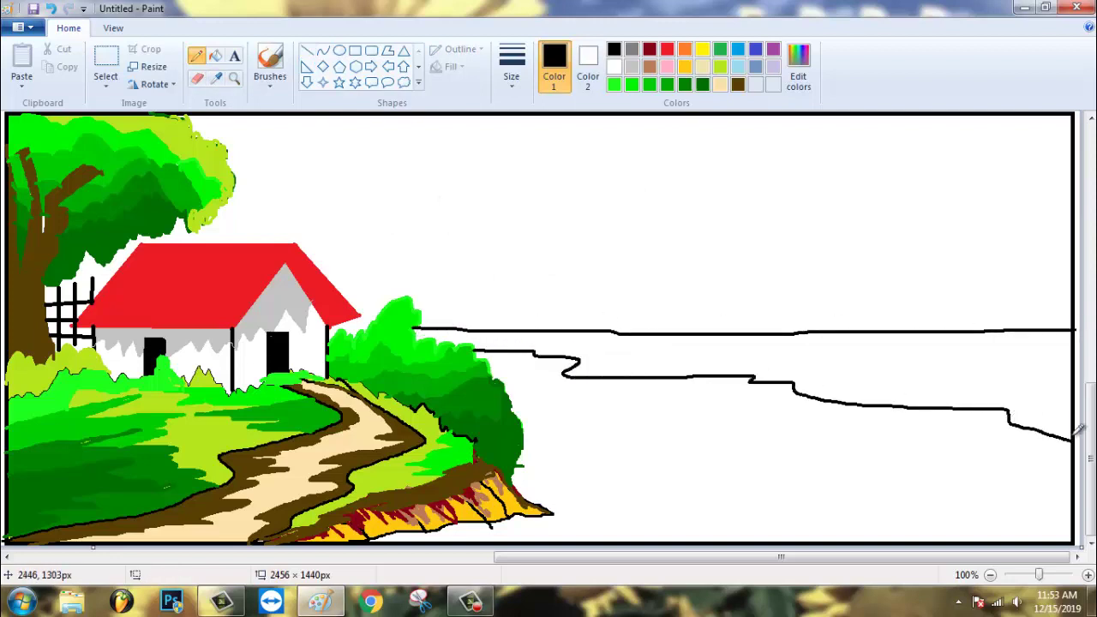
{"action": "mouse_move", "coordinate": [599, 385]}
{"action": "left_mouse_down"}
{"action": "mouse_move", "coordinate": [757, 381]}
{"action": "mouse_move", "coordinate": [838, 405]}
{"action": "mouse_move", "coordinate": [1015, 417]}
{"action": "mouse_move", "coordinate": [1009, 428]}
{"action": "mouse_move", "coordinate": [1082, 444]}
{"action": "left_mouse_up"}
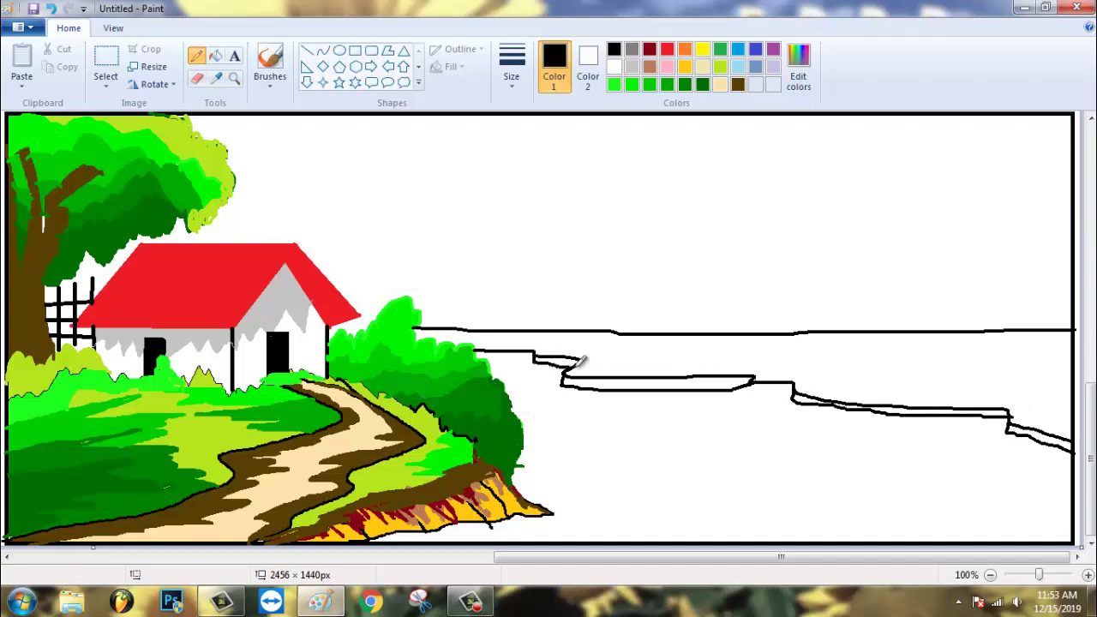
- Fill the riverbank edge nearest the bush with black and the other three edge sections with dark brown
{"action": "left_click", "coordinate": [216, 56]}
{"action": "left_click", "coordinate": [567, 360]}
{"action": "left_click", "coordinate": [737, 84]}
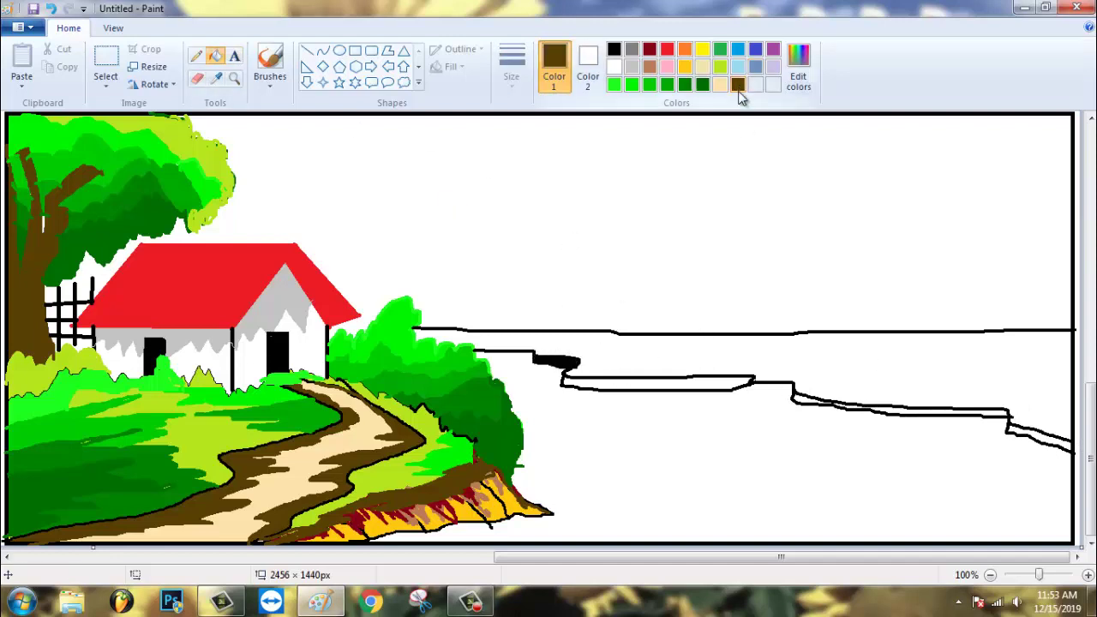
{"action": "left_click", "coordinate": [669, 378]}
{"action": "left_click", "coordinate": [943, 411]}
{"action": "left_click", "coordinate": [1047, 432]}
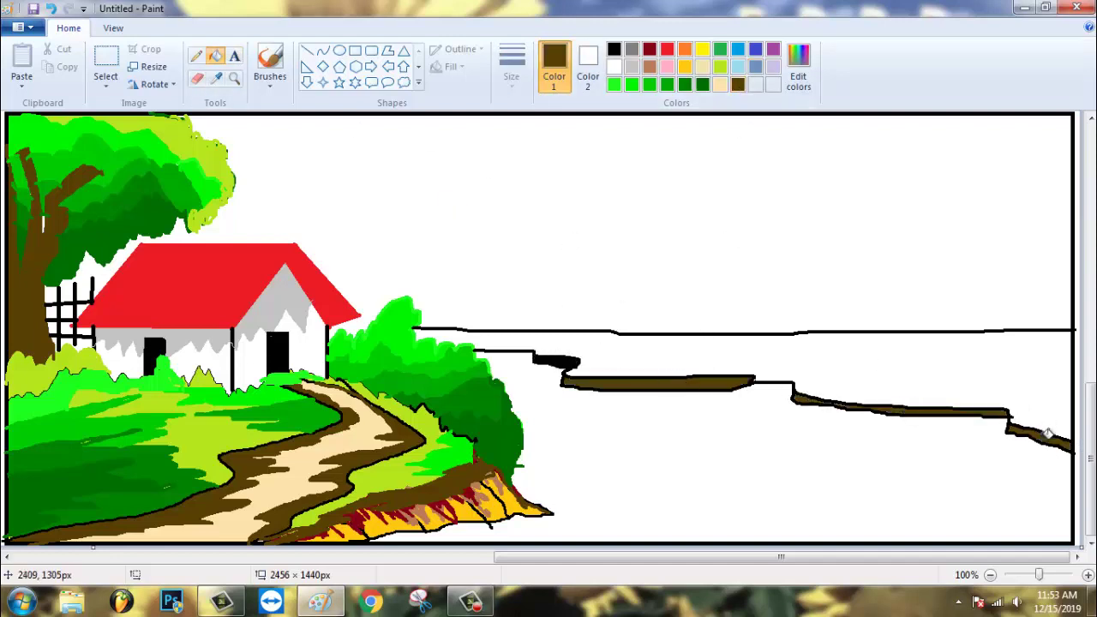
- Draw yellow contour lines across the far bank and fill the areas near the bush with yellow and lime
{"action": "left_click", "coordinate": [702, 49]}
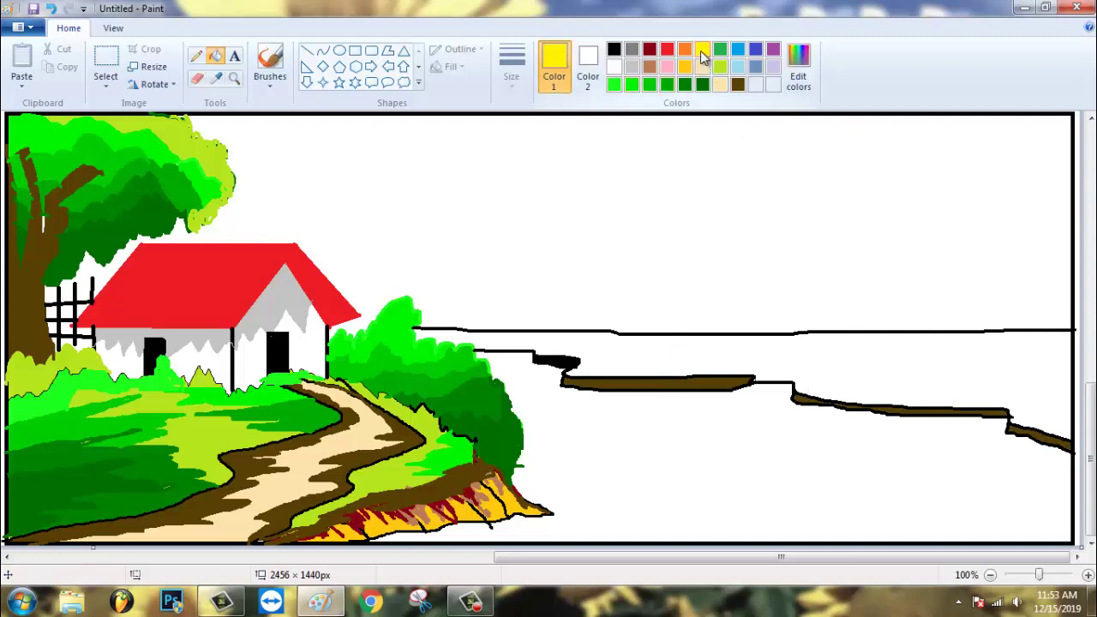
{"action": "left_click", "coordinate": [196, 56]}
{"action": "mouse_move", "coordinate": [519, 333]}
{"action": "left_mouse_down"}
{"action": "mouse_move", "coordinate": [828, 367]}
{"action": "mouse_move", "coordinate": [1067, 411]}
{"action": "left_mouse_up"}
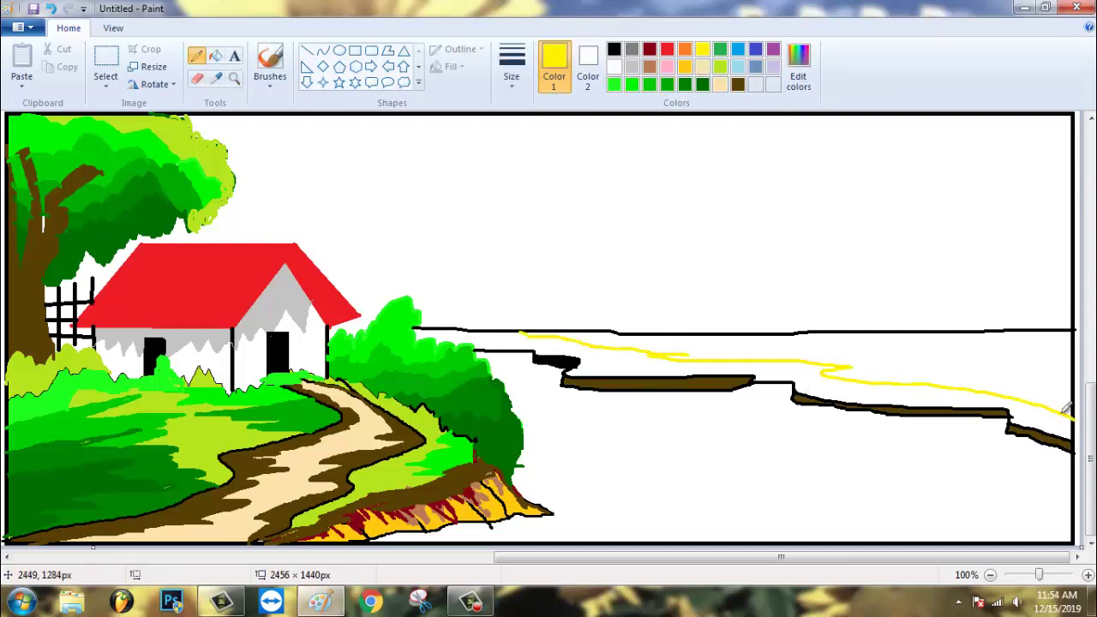
{"action": "mouse_move", "coordinate": [637, 369]}
{"action": "left_mouse_down"}
{"action": "mouse_move", "coordinate": [801, 348]}
{"action": "mouse_move", "coordinate": [836, 332]}
{"action": "left_mouse_up"}
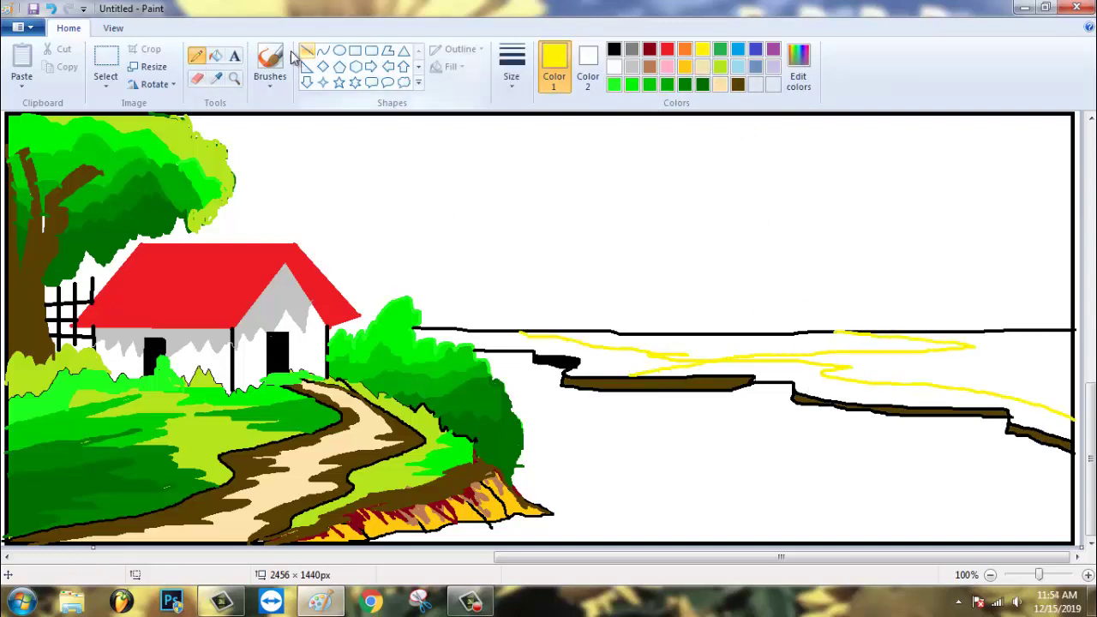
{"action": "left_click", "coordinate": [215, 56]}
{"action": "left_click", "coordinate": [636, 342]}
{"action": "left_click", "coordinate": [720, 67]}
{"action": "left_click", "coordinate": [693, 368]}
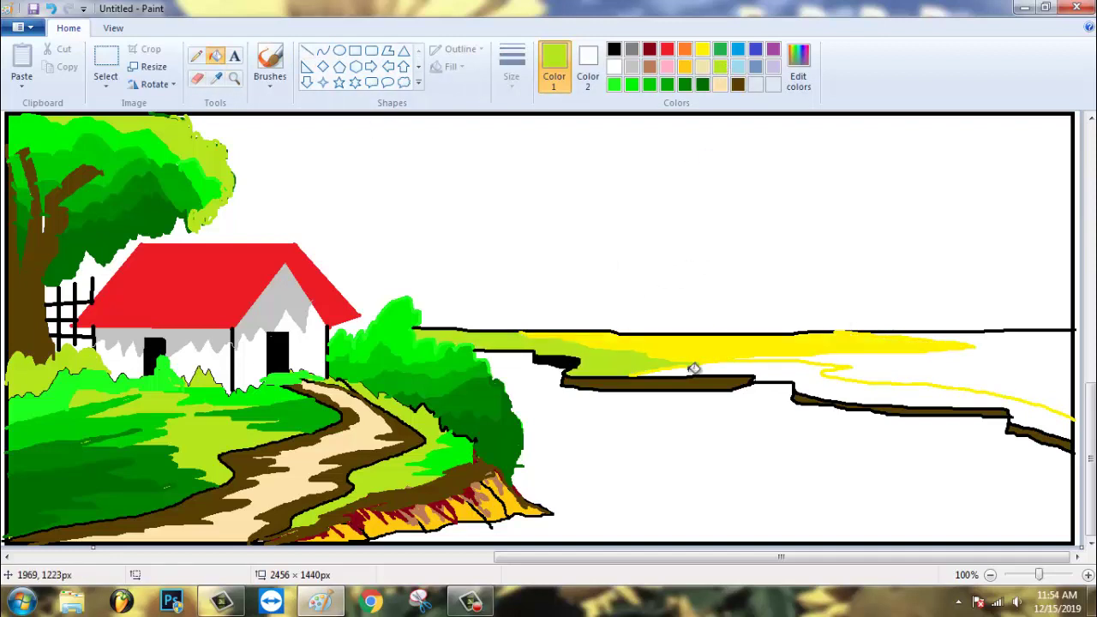
- Draw dark green contours at the canvas-edge end of the far bank and fill the enclosed areas with dark green
{"action": "left_click", "coordinate": [196, 55]}
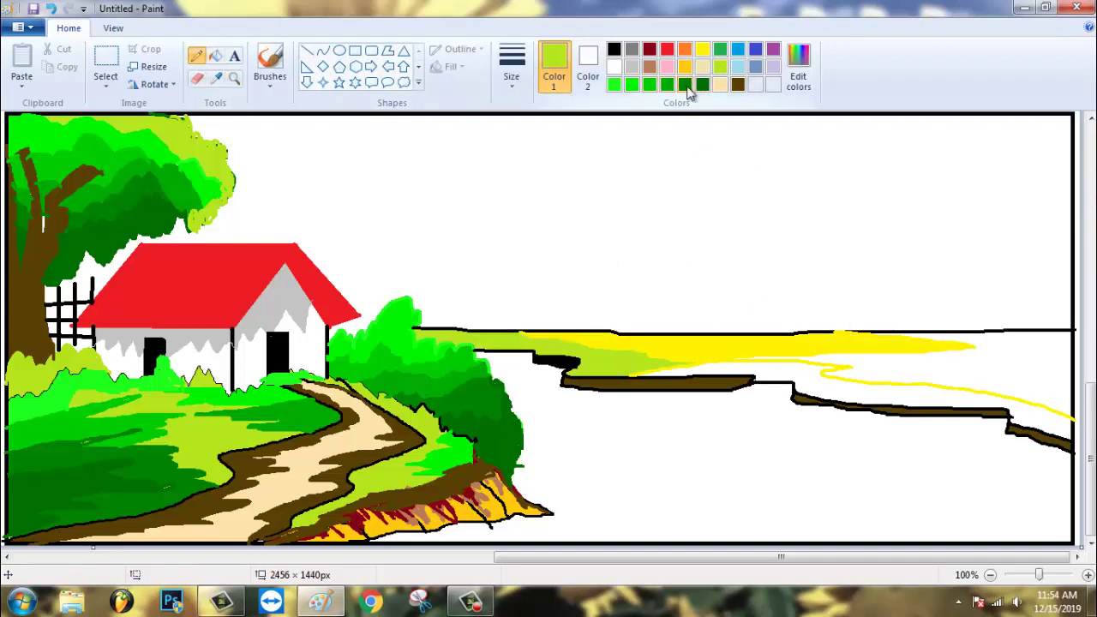
{"action": "left_click", "coordinate": [686, 84]}
{"action": "mouse_move", "coordinate": [821, 397]}
{"action": "left_mouse_down"}
{"action": "mouse_move", "coordinate": [986, 383]}
{"action": "mouse_move", "coordinate": [946, 370]}
{"action": "mouse_move", "coordinate": [1072, 351]}
{"action": "left_mouse_up"}
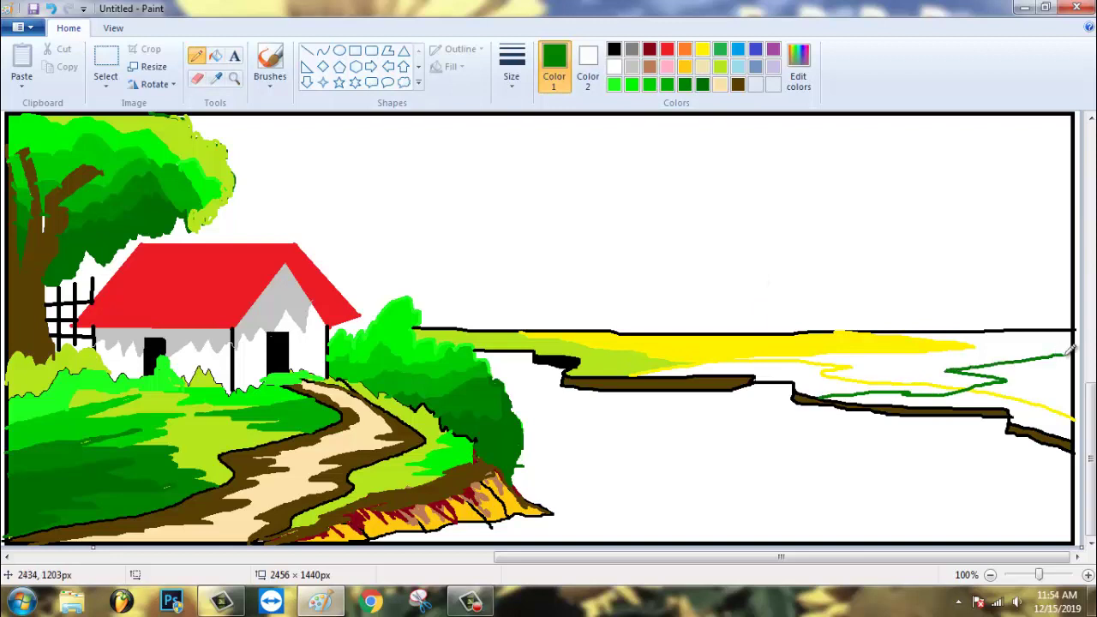
{"action": "left_click_drag", "start_coordinate": [964, 409], "coordinate": [1061, 403]}
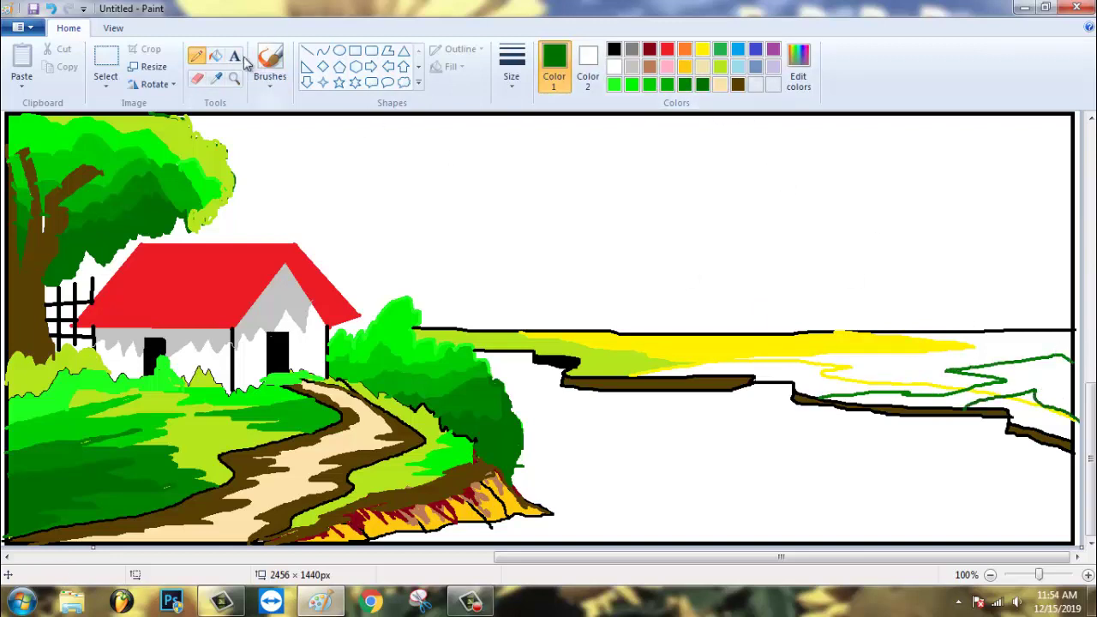
{"action": "left_click", "coordinate": [216, 55]}
{"action": "left_click", "coordinate": [1056, 422]}
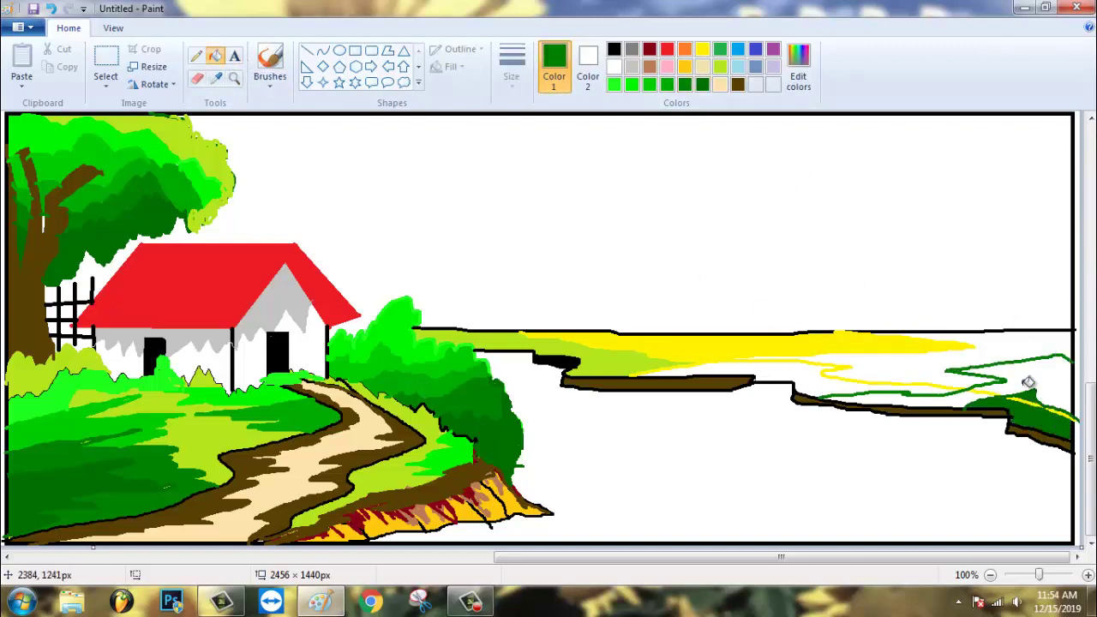
{"action": "left_click", "coordinate": [1028, 382]}
{"action": "left_click", "coordinate": [909, 401]}
- Fill the remaining white areas of the far bank with bright green along the lower strip and lime above it
{"action": "left_click", "coordinate": [648, 83]}
{"action": "left_click", "coordinate": [841, 380]}
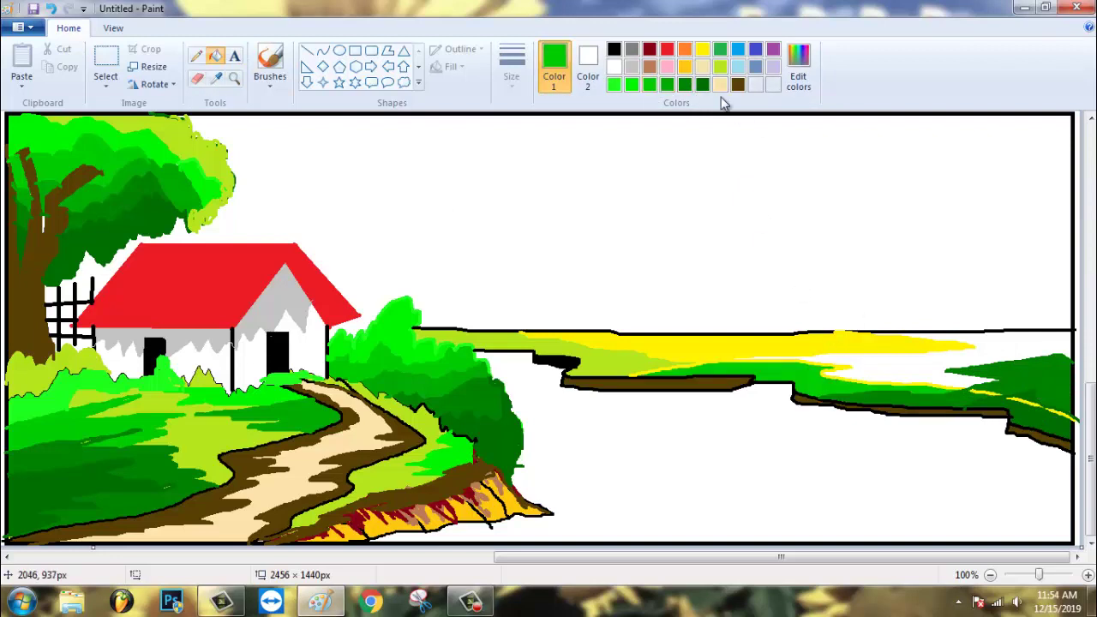
{"action": "left_click", "coordinate": [720, 49]}
{"action": "left_click", "coordinate": [940, 371]}
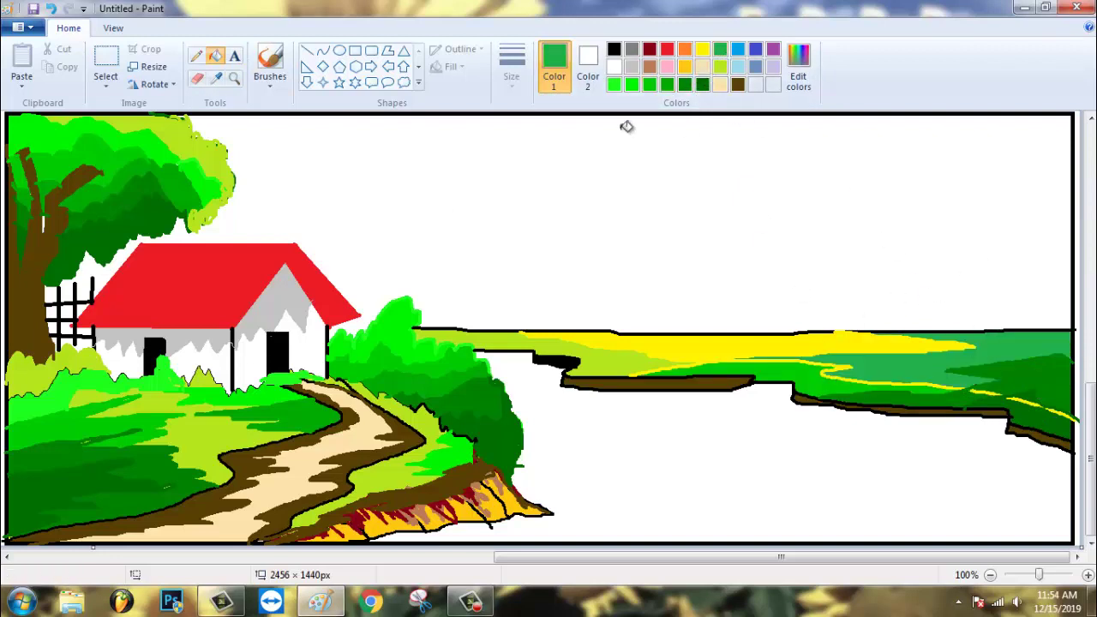
{"action": "left_click", "coordinate": [720, 66]}
{"action": "left_click", "coordinate": [922, 361]}
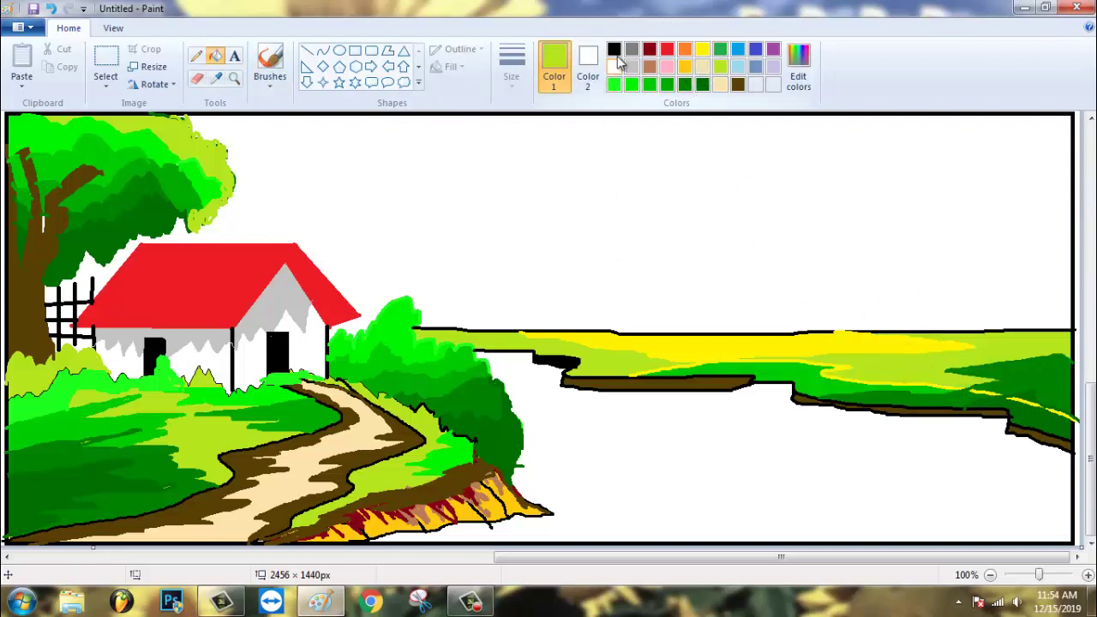
- Blend the far bank's color areas with horizontal medium green strokes over the yellow and lime grass
{"action": "left_click", "coordinate": [683, 85]}
{"action": "left_click", "coordinate": [196, 56]}
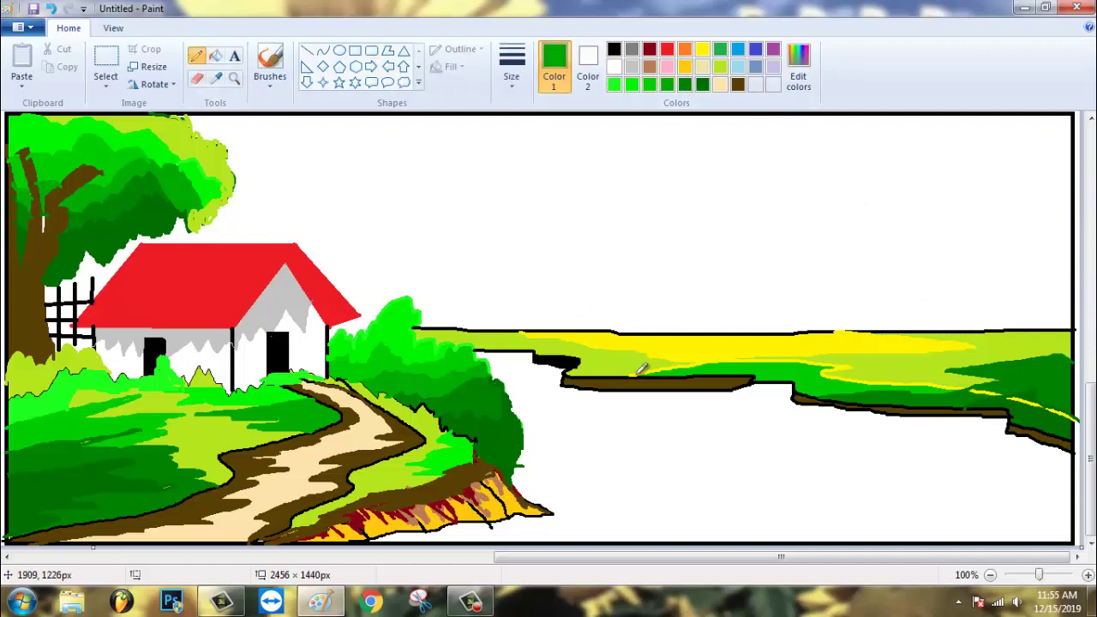
{"action": "mouse_move", "coordinate": [656, 364]}
{"action": "left_mouse_down"}
{"action": "mouse_move", "coordinate": [709, 355]}
{"action": "mouse_move", "coordinate": [787, 370]}
{"action": "mouse_move", "coordinate": [746, 359]}
{"action": "mouse_move", "coordinate": [845, 365]}
{"action": "mouse_move", "coordinate": [855, 368]}
{"action": "mouse_move", "coordinate": [843, 374]}
{"action": "mouse_move", "coordinate": [971, 382]}
{"action": "mouse_move", "coordinate": [945, 388]}
{"action": "mouse_move", "coordinate": [1067, 414]}
{"action": "left_mouse_up"}
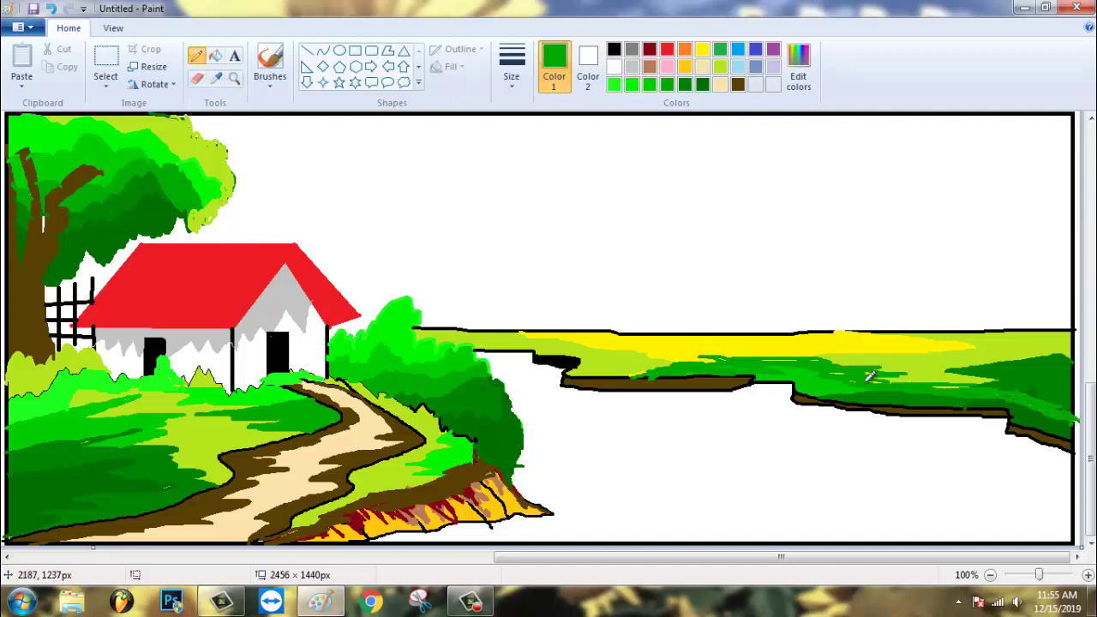
{"action": "mouse_move", "coordinate": [870, 375]}
{"action": "left_mouse_down"}
{"action": "mouse_move", "coordinate": [999, 368]}
{"action": "mouse_move", "coordinate": [962, 360]}
{"action": "mouse_move", "coordinate": [1022, 366]}
{"action": "mouse_move", "coordinate": [1081, 352]}
{"action": "mouse_move", "coordinate": [1082, 338]}
{"action": "mouse_move", "coordinate": [975, 350]}
{"action": "mouse_move", "coordinate": [1027, 346]}
{"action": "mouse_move", "coordinate": [742, 347]}
{"action": "mouse_move", "coordinate": [832, 336]}
{"action": "left_mouse_up"}
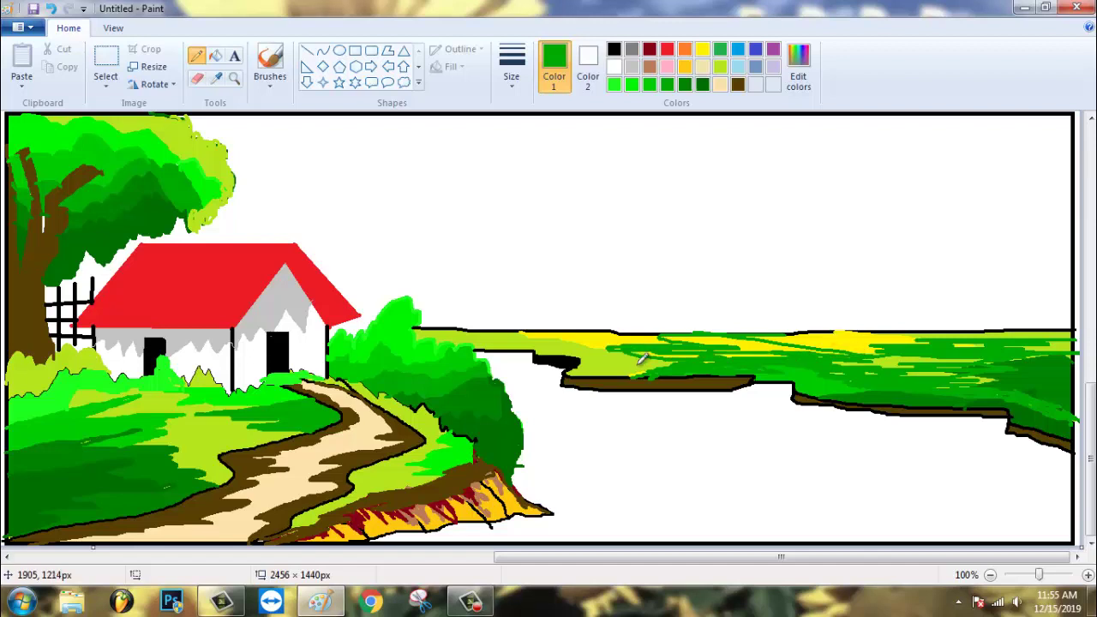
- Sketch overhanging grass blades in medium and dark green along the far bank's water edge out to the canvas border
{"action": "mouse_move", "coordinate": [641, 359]}
{"action": "left_mouse_down"}
{"action": "mouse_move", "coordinate": [670, 369]}
{"action": "mouse_move", "coordinate": [592, 395]}
{"action": "mouse_move", "coordinate": [655, 371]}
{"action": "mouse_move", "coordinate": [690, 372]}
{"action": "mouse_move", "coordinate": [644, 393]}
{"action": "mouse_move", "coordinate": [694, 397]}
{"action": "mouse_move", "coordinate": [763, 367]}
{"action": "mouse_move", "coordinate": [754, 387]}
{"action": "mouse_move", "coordinate": [775, 402]}
{"action": "mouse_move", "coordinate": [869, 402]}
{"action": "mouse_move", "coordinate": [924, 376]}
{"action": "mouse_move", "coordinate": [912, 407]}
{"action": "mouse_move", "coordinate": [956, 395]}
{"action": "mouse_move", "coordinate": [1031, 404]}
{"action": "mouse_move", "coordinate": [1021, 450]}
{"action": "mouse_move", "coordinate": [1054, 457]}
{"action": "left_mouse_up"}
{"action": "left_click", "coordinate": [702, 85]}
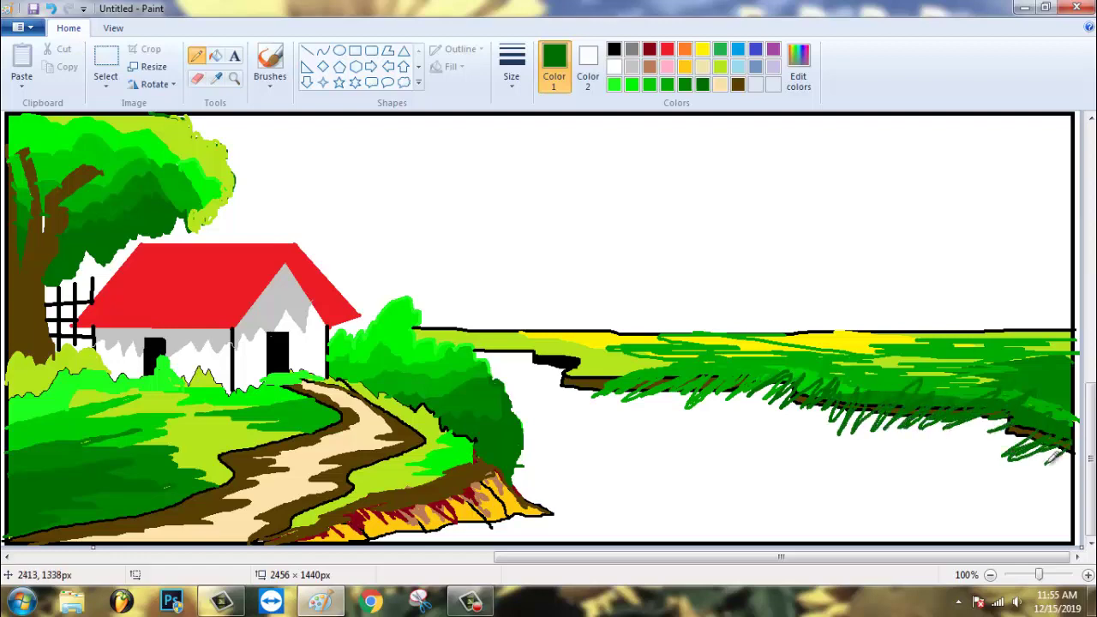
- Add three cyan shades to the palette: a light basic cyan, a brighter one with luminosity 155, and a darker turquoise
{"action": "left_click", "coordinate": [798, 62]}
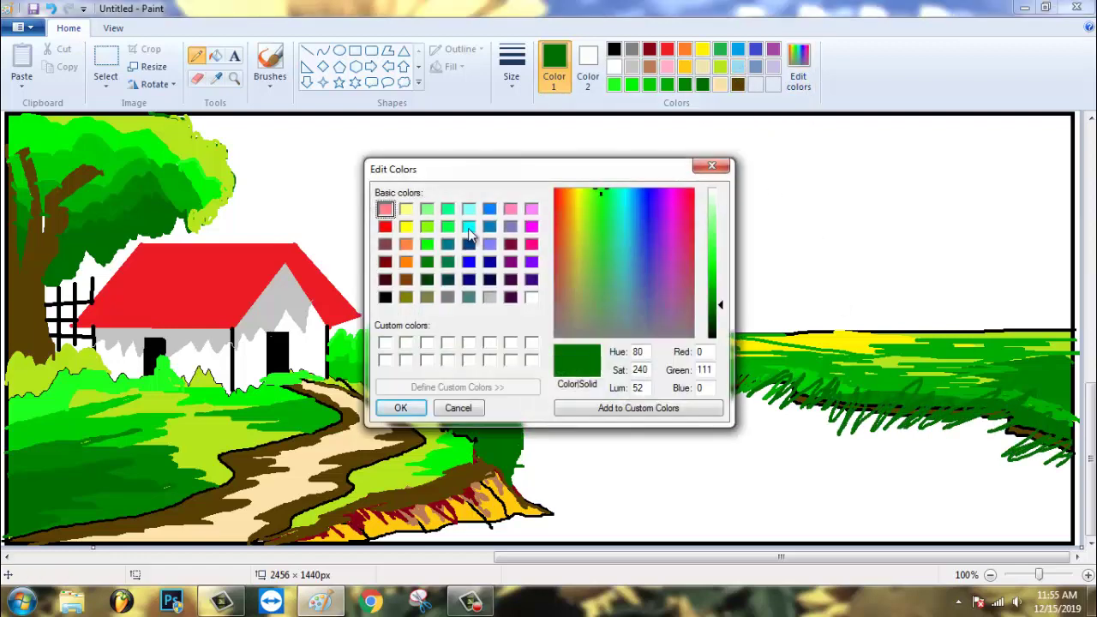
{"action": "left_click", "coordinate": [469, 209]}
{"action": "left_click", "coordinate": [400, 408]}
{"action": "left_click", "coordinate": [798, 62]}
{"action": "left_click", "coordinate": [720, 249]}
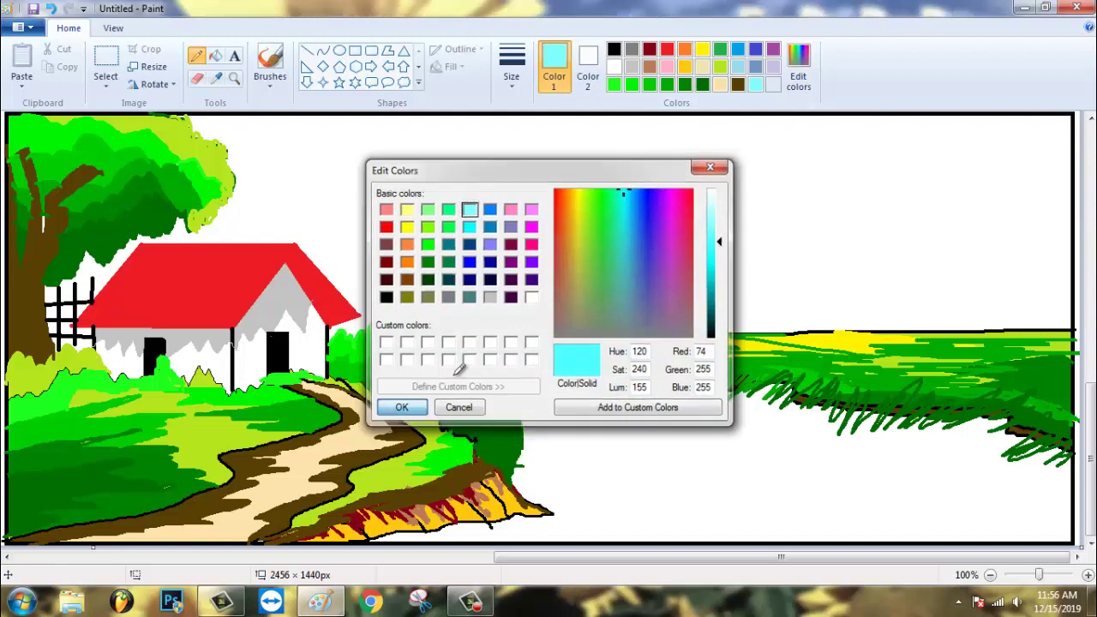
{"action": "left_click", "coordinate": [400, 408]}
{"action": "left_click", "coordinate": [798, 62]}
{"action": "left_click", "coordinate": [720, 276]}
{"action": "left_click", "coordinate": [400, 408]}
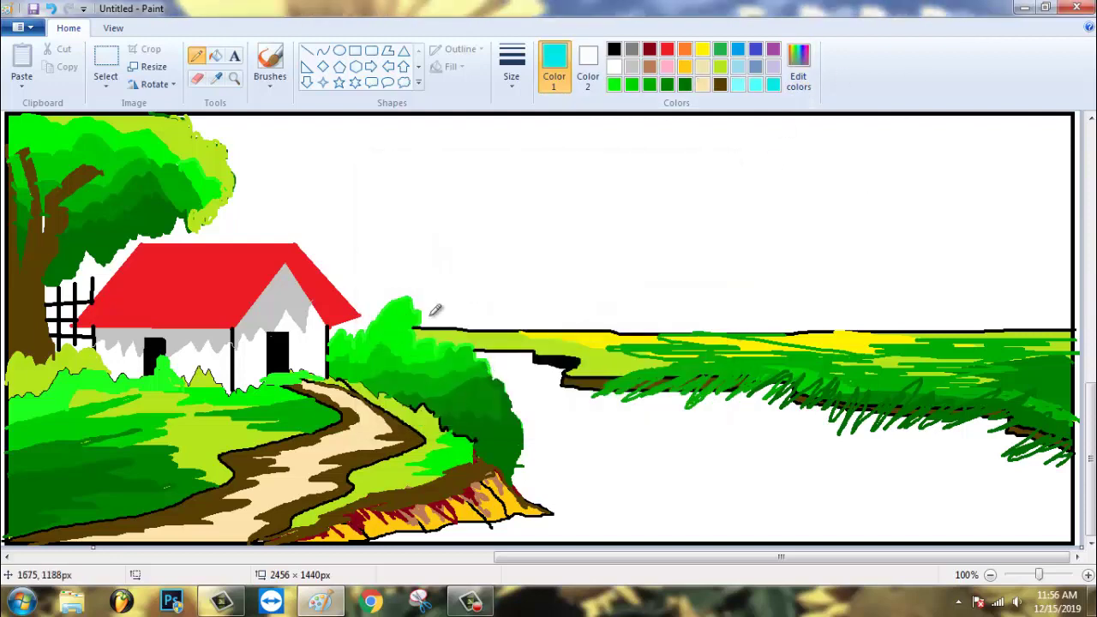
- Fill the river with the lightest cyan, then outline a wavy area beside the cliff and fill it with the brighter cyan
{"action": "left_click", "coordinate": [216, 57]}
{"action": "left_click", "coordinate": [547, 426]}
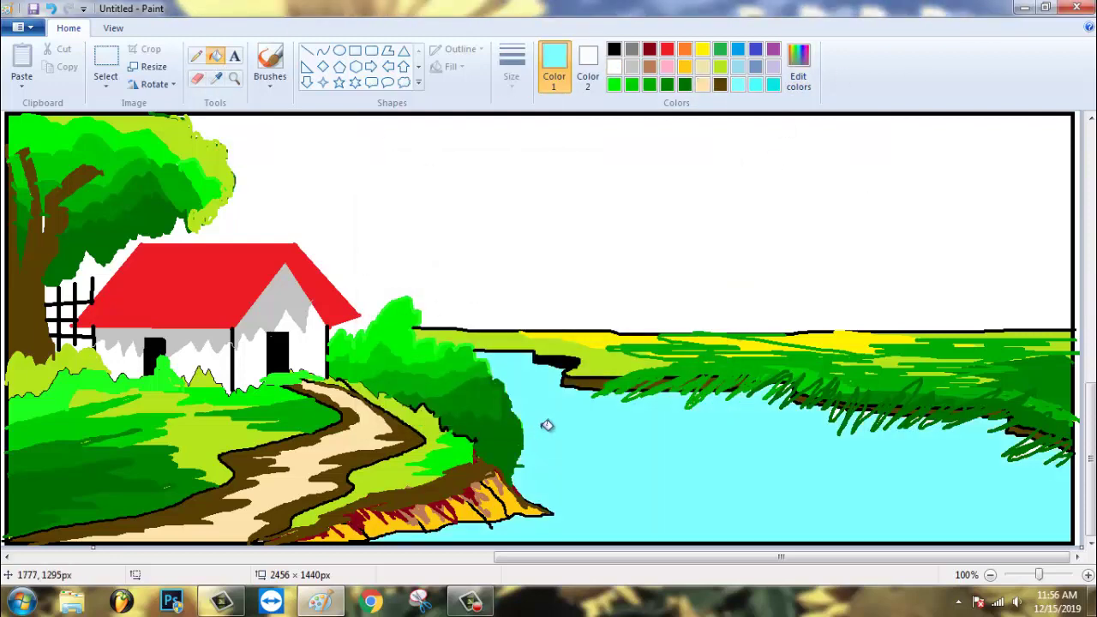
{"action": "left_click", "coordinate": [197, 56]}
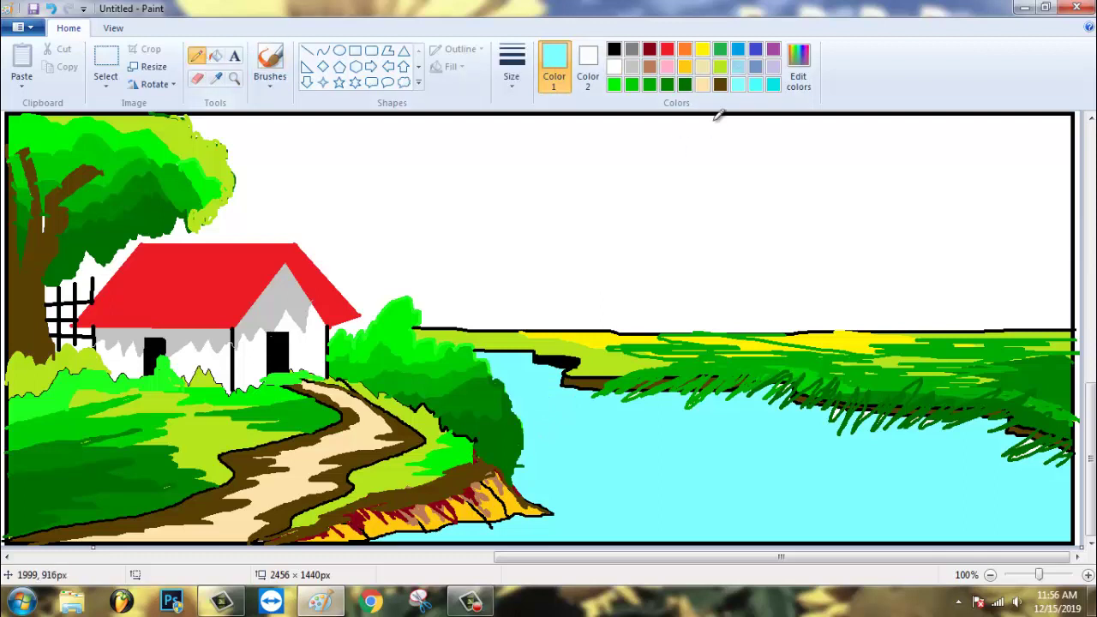
{"action": "mouse_move", "coordinate": [529, 439]}
{"action": "left_mouse_down"}
{"action": "mouse_move", "coordinate": [798, 475]}
{"action": "mouse_move", "coordinate": [706, 520]}
{"action": "mouse_move", "coordinate": [934, 542]}
{"action": "left_mouse_up"}
{"action": "left_click", "coordinate": [216, 56]}
{"action": "left_click", "coordinate": [600, 492]}
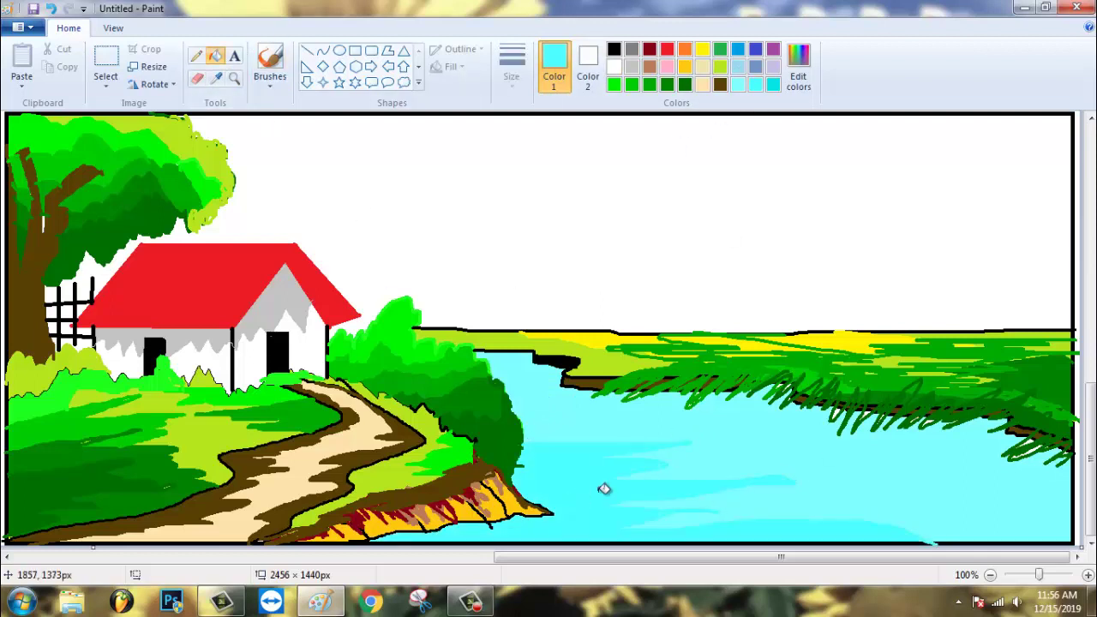
- Draw a zigzag ripple line across the river in dark turquoise and fill the band below it with the same color
{"action": "left_click", "coordinate": [772, 84]}
{"action": "left_click", "coordinate": [196, 56]}
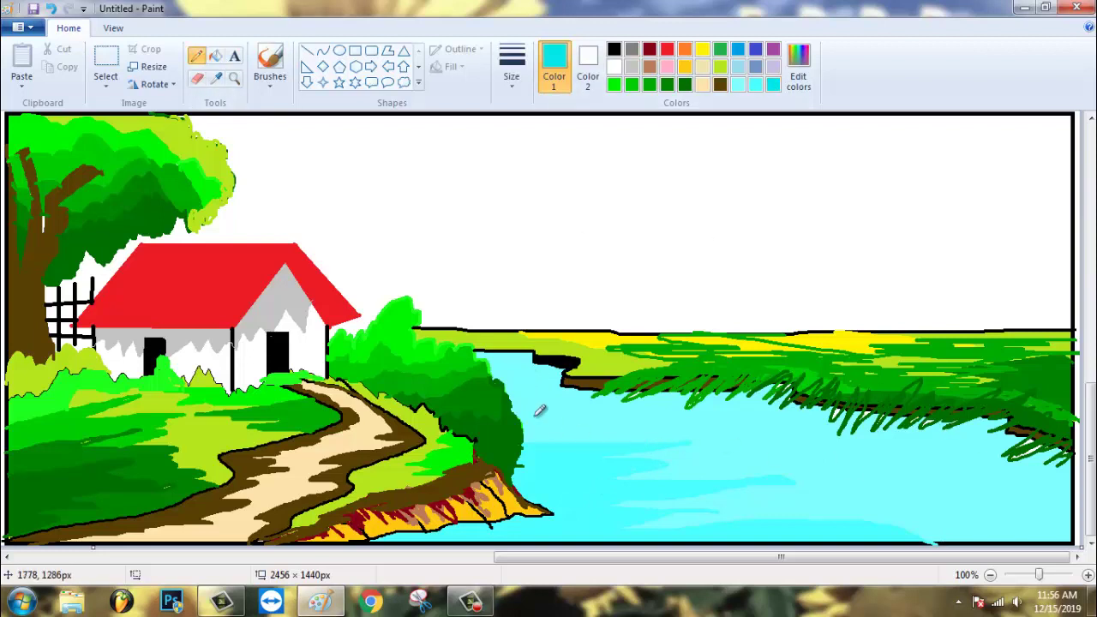
{"action": "mouse_move", "coordinate": [528, 396]}
{"action": "left_mouse_down"}
{"action": "mouse_move", "coordinate": [634, 419]}
{"action": "mouse_move", "coordinate": [827, 490]}
{"action": "mouse_move", "coordinate": [1073, 521]}
{"action": "left_mouse_up"}
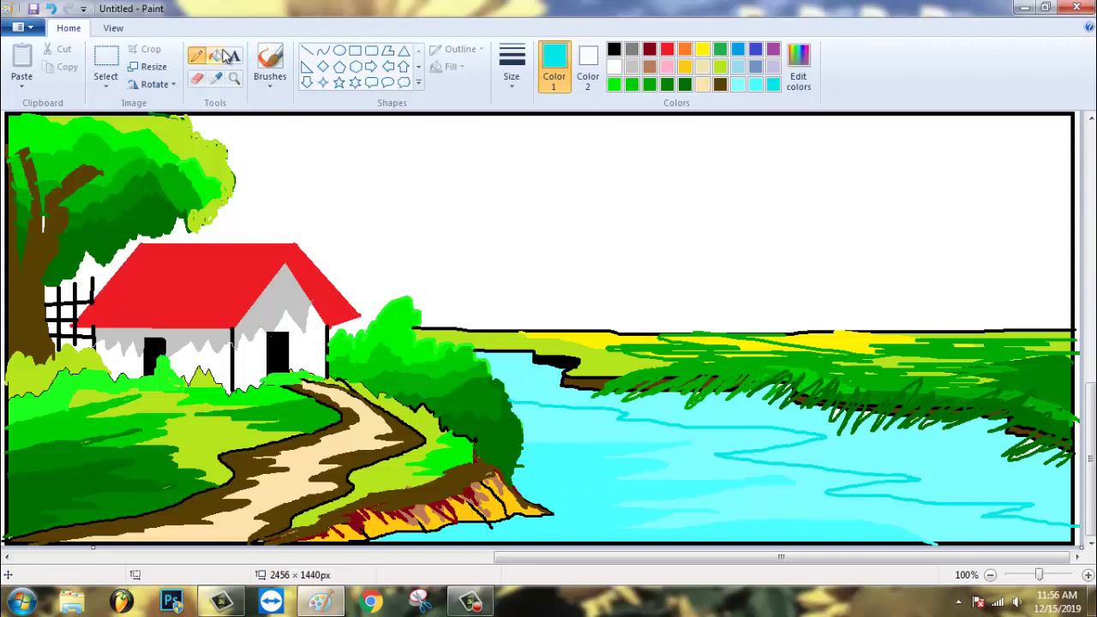
{"action": "left_click", "coordinate": [216, 56]}
{"action": "left_click", "coordinate": [740, 466]}
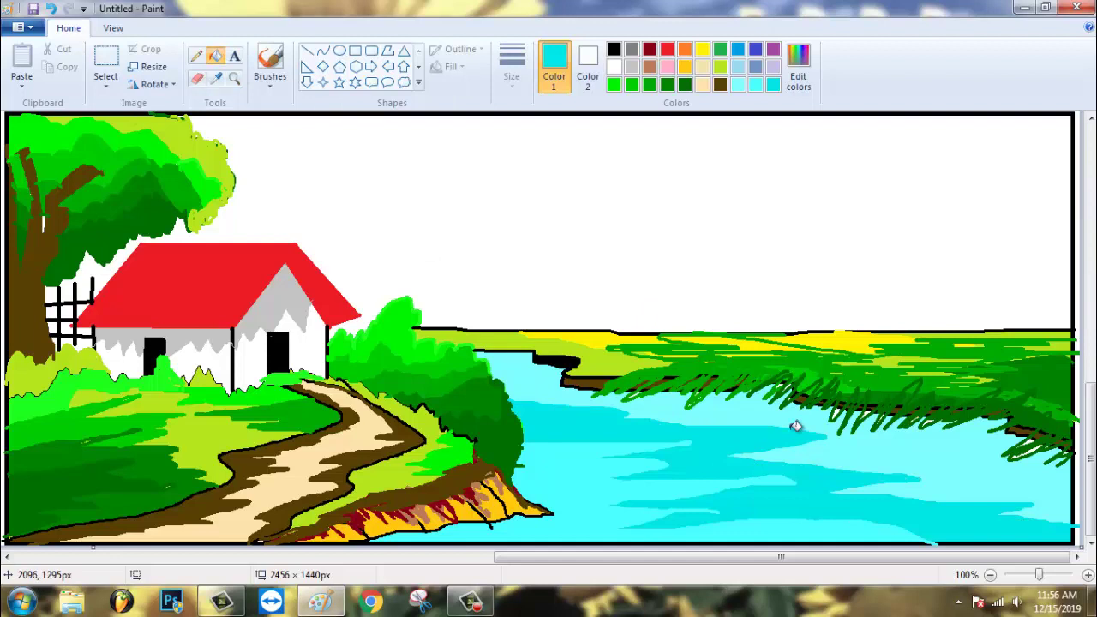
- Draw bright green outlines and inner contours of a rounded hill near the bush and a distant ridge above the horizon
{"action": "left_click", "coordinate": [614, 50]}
{"action": "left_click", "coordinate": [196, 55]}
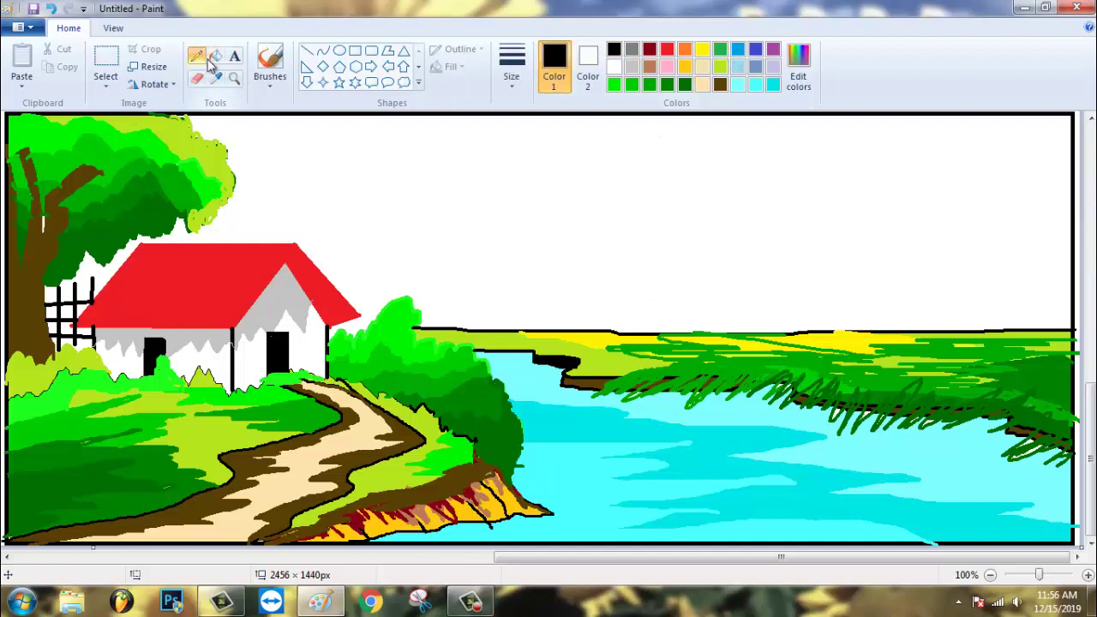
{"action": "left_click", "coordinate": [615, 84]}
{"action": "mouse_move", "coordinate": [478, 303]}
{"action": "left_mouse_down"}
{"action": "mouse_move", "coordinate": [569, 231]}
{"action": "mouse_move", "coordinate": [619, 288]}
{"action": "mouse_move", "coordinate": [689, 308]}
{"action": "mouse_move", "coordinate": [869, 276]}
{"action": "mouse_move", "coordinate": [1071, 273]}
{"action": "left_mouse_up"}
{"action": "mouse_move", "coordinate": [461, 319]}
{"action": "left_mouse_down"}
{"action": "mouse_move", "coordinate": [507, 305]}
{"action": "mouse_move", "coordinate": [558, 266]}
{"action": "mouse_move", "coordinate": [662, 310]}
{"action": "left_mouse_up"}
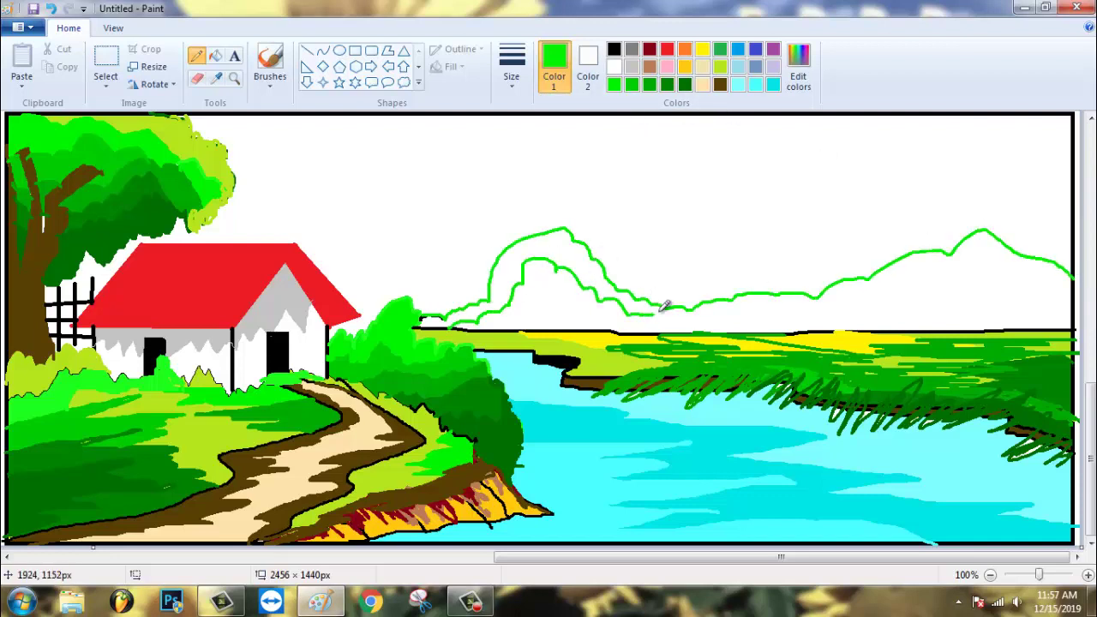
{"action": "mouse_move", "coordinate": [888, 267]}
{"action": "left_mouse_down"}
{"action": "mouse_move", "coordinate": [1055, 261]}
{"action": "mouse_move", "coordinate": [1072, 273]}
{"action": "left_mouse_up"}
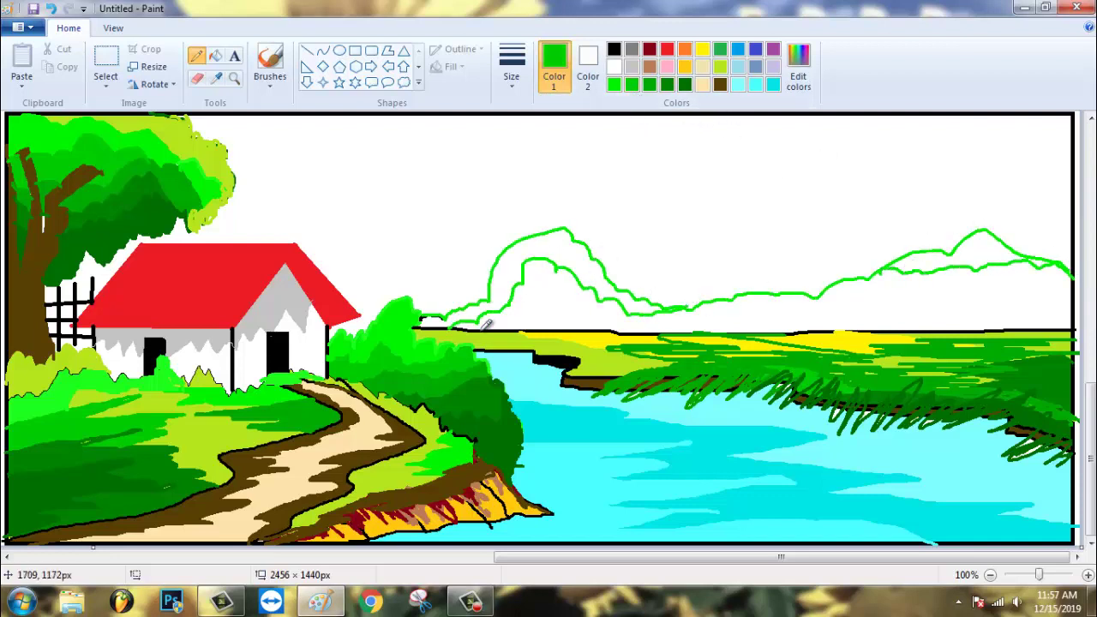
{"action": "mouse_move", "coordinate": [494, 321]}
{"action": "left_mouse_down"}
{"action": "mouse_move", "coordinate": [573, 300]}
{"action": "mouse_move", "coordinate": [648, 308]}
{"action": "left_mouse_up"}
- Draw two dark green bushy contour lines along the horizon and a medium green contour across the far ridge
{"action": "left_click", "coordinate": [685, 83]}
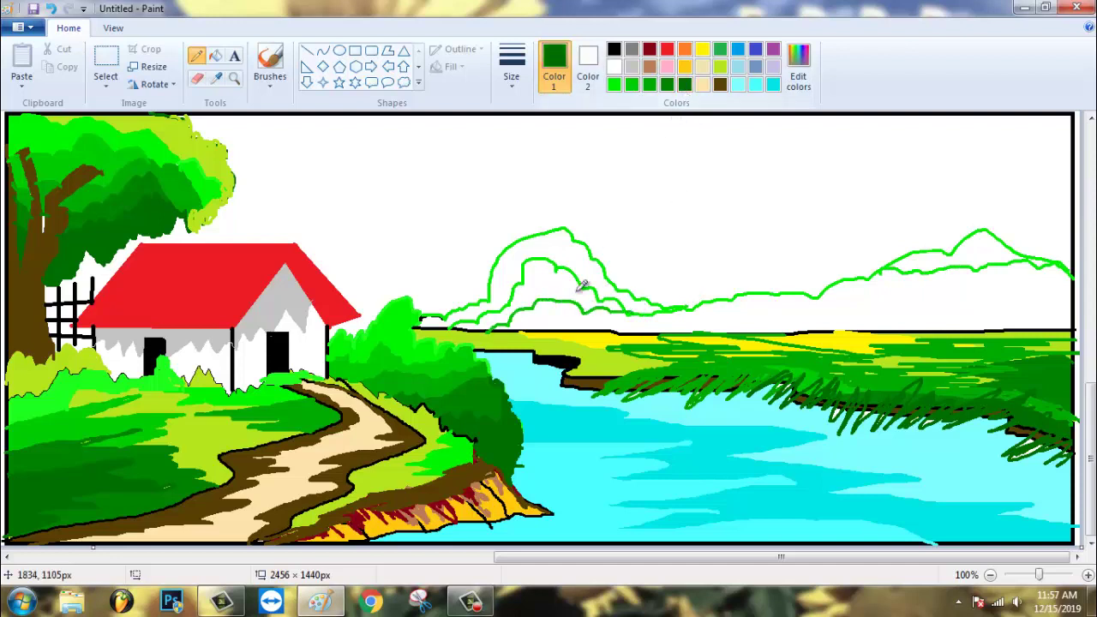
{"action": "mouse_move", "coordinate": [547, 327]}
{"action": "left_mouse_down"}
{"action": "mouse_move", "coordinate": [594, 315]}
{"action": "mouse_move", "coordinate": [668, 326]}
{"action": "mouse_move", "coordinate": [796, 311]}
{"action": "mouse_move", "coordinate": [1071, 327]}
{"action": "left_mouse_up"}
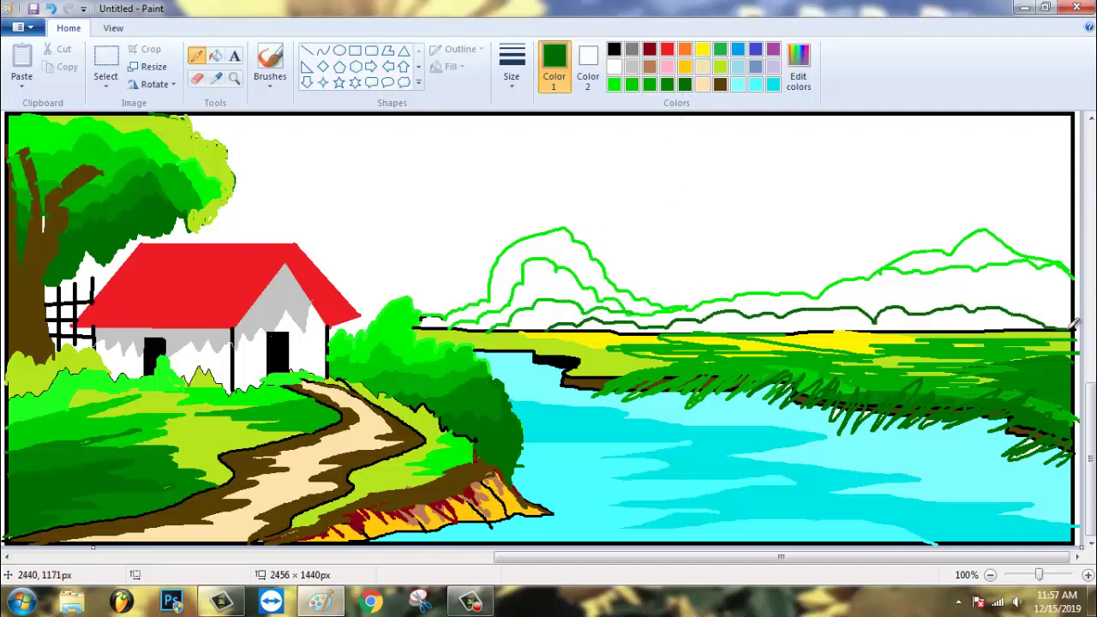
{"action": "mouse_move", "coordinate": [700, 300]}
{"action": "left_mouse_down"}
{"action": "mouse_move", "coordinate": [874, 289]}
{"action": "mouse_move", "coordinate": [1073, 326]}
{"action": "left_mouse_up"}
{"action": "left_click", "coordinate": [649, 83]}
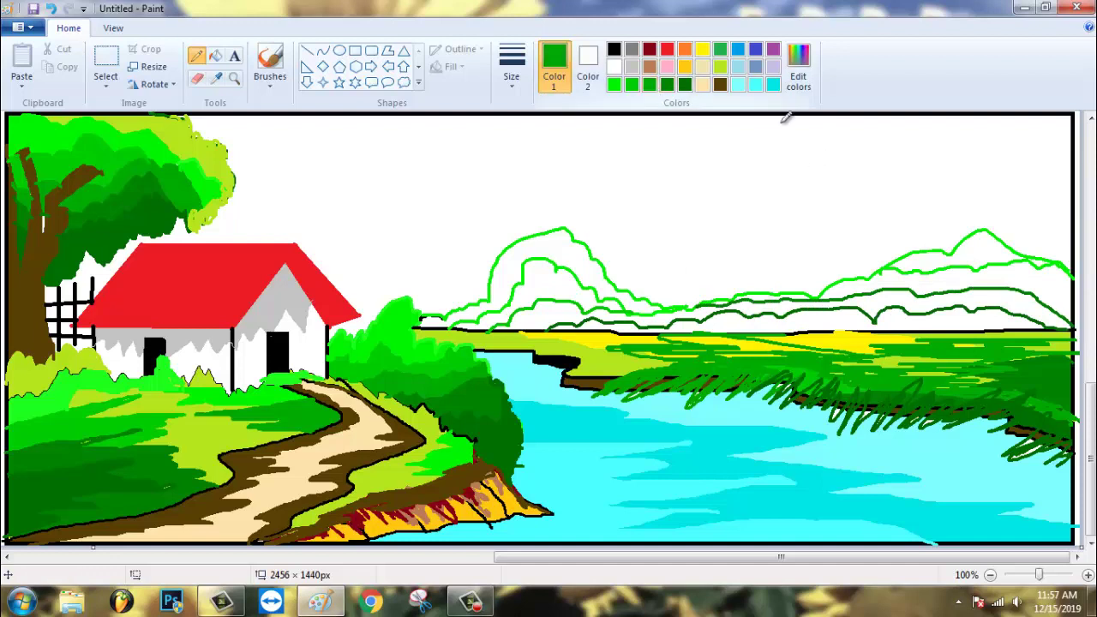
{"action": "left_click_drag", "start_coordinate": [933, 273], "coordinate": [968, 270]}
- Fill the lowest bands of the distant treeline with dark green and the band above them with medium green
{"action": "left_click", "coordinate": [215, 55]}
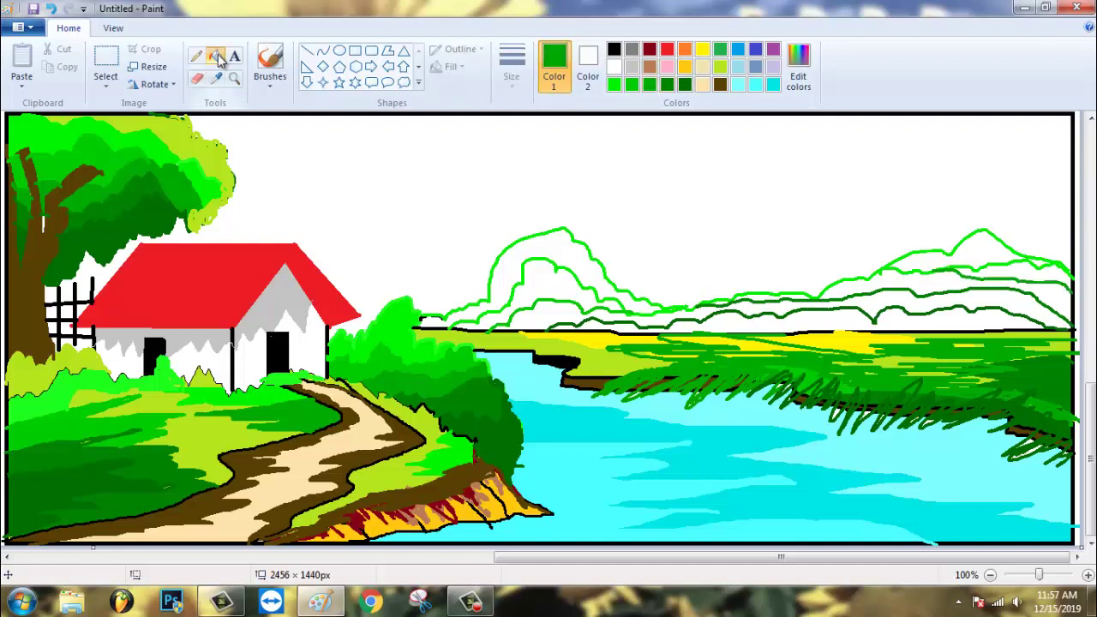
{"action": "left_click", "coordinate": [685, 83]}
{"action": "left_click", "coordinate": [802, 317]}
{"action": "left_click", "coordinate": [871, 288]}
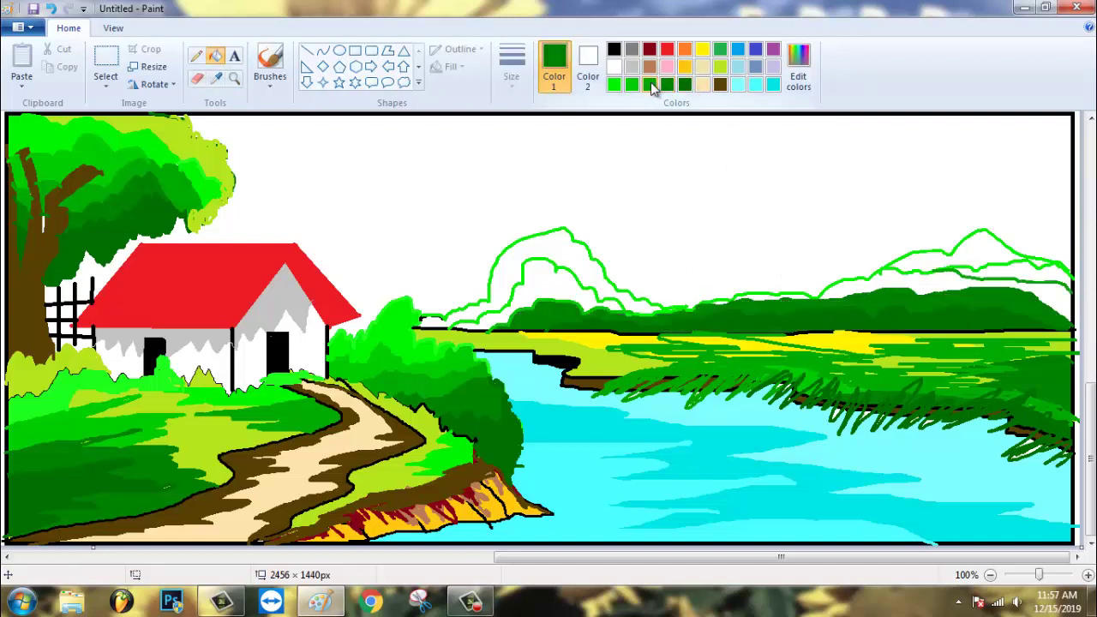
{"action": "left_click", "coordinate": [913, 276]}
{"action": "left_click", "coordinate": [727, 300]}
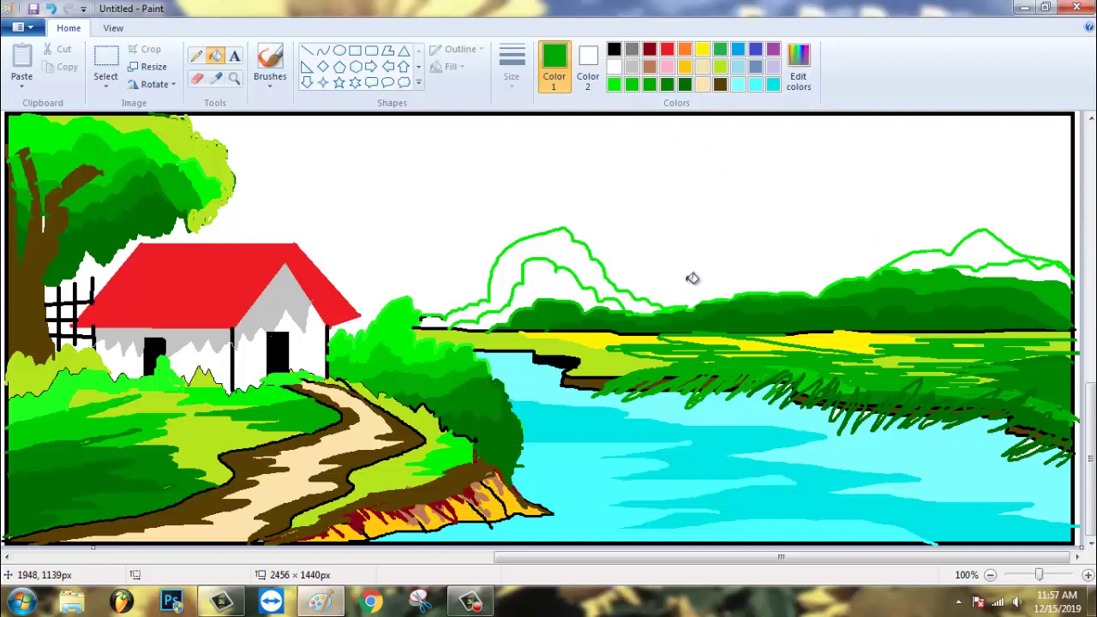
- Fill the inner bands of both distant hills with bright green and their outer tops with lime
{"action": "left_click", "coordinate": [614, 84]}
{"action": "left_click", "coordinate": [555, 291]}
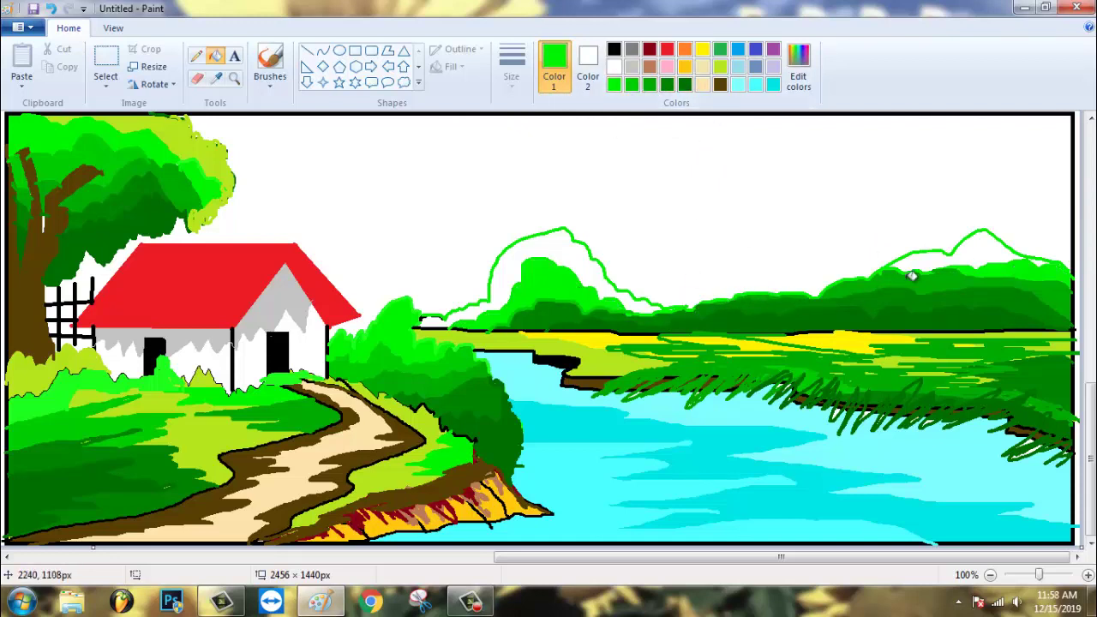
{"action": "left_click", "coordinate": [720, 66]}
{"action": "left_click", "coordinate": [948, 259]}
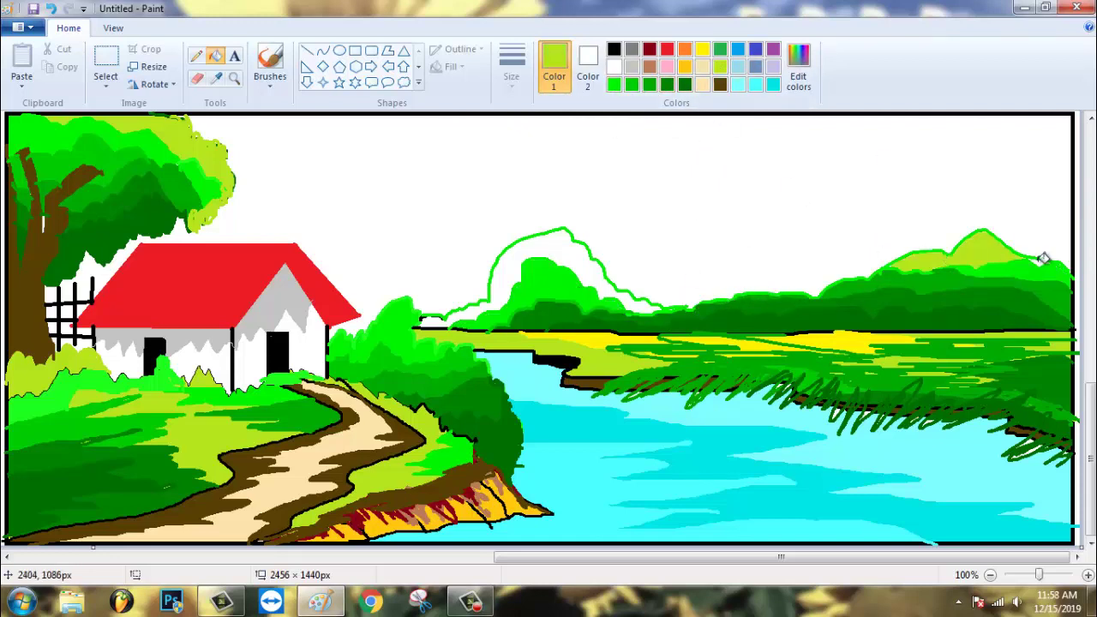
{"action": "left_click", "coordinate": [564, 248]}
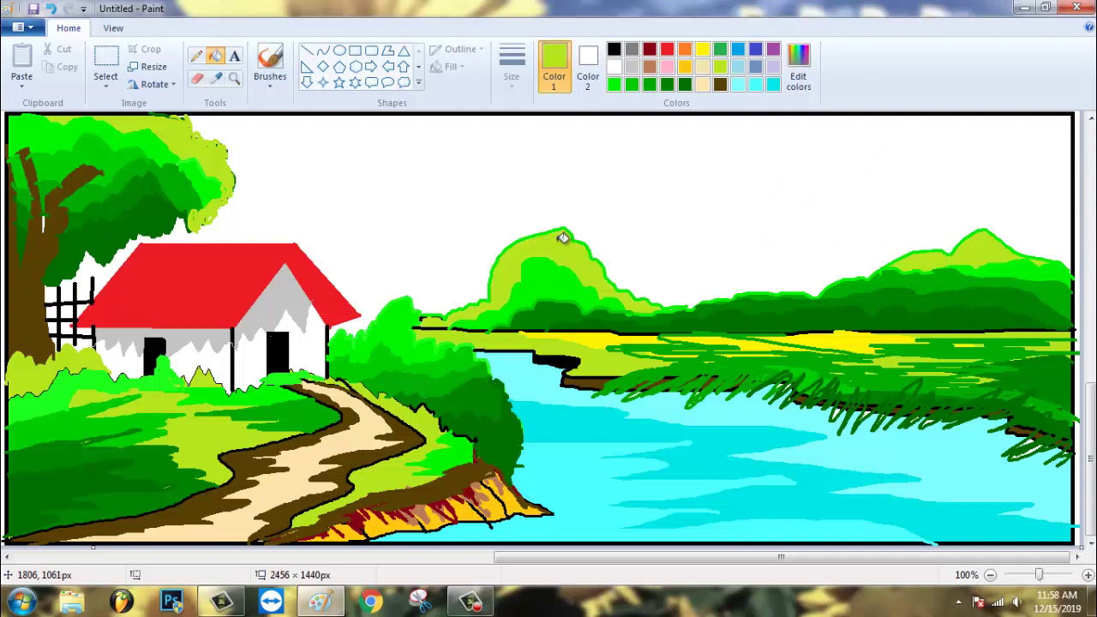
- Paint over the bright green outlines of the hill and ridge with rough lime strokes
{"action": "left_click", "coordinate": [197, 55]}
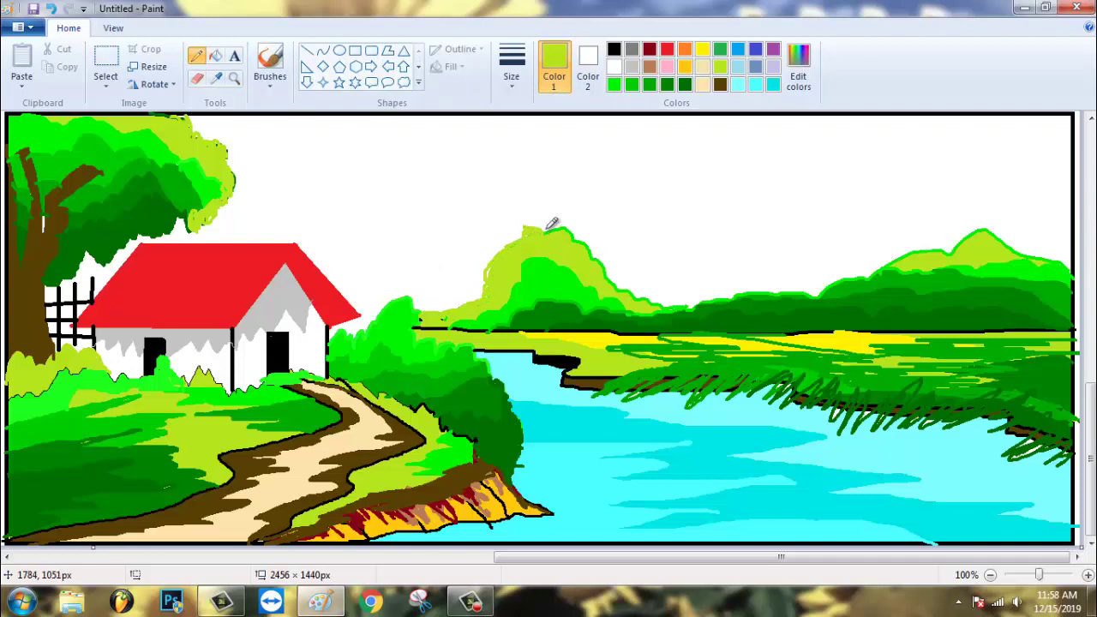
{"action": "left_click_drag", "start_coordinate": [552, 224], "coordinate": [598, 253]}
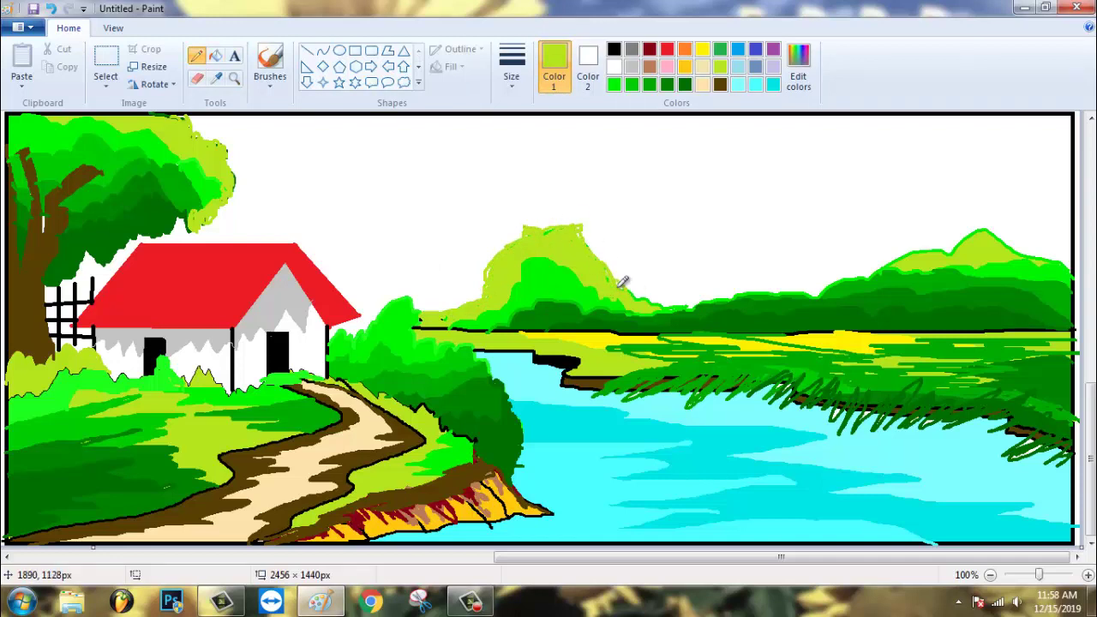
{"action": "left_click_drag", "start_coordinate": [718, 297], "coordinate": [835, 285]}
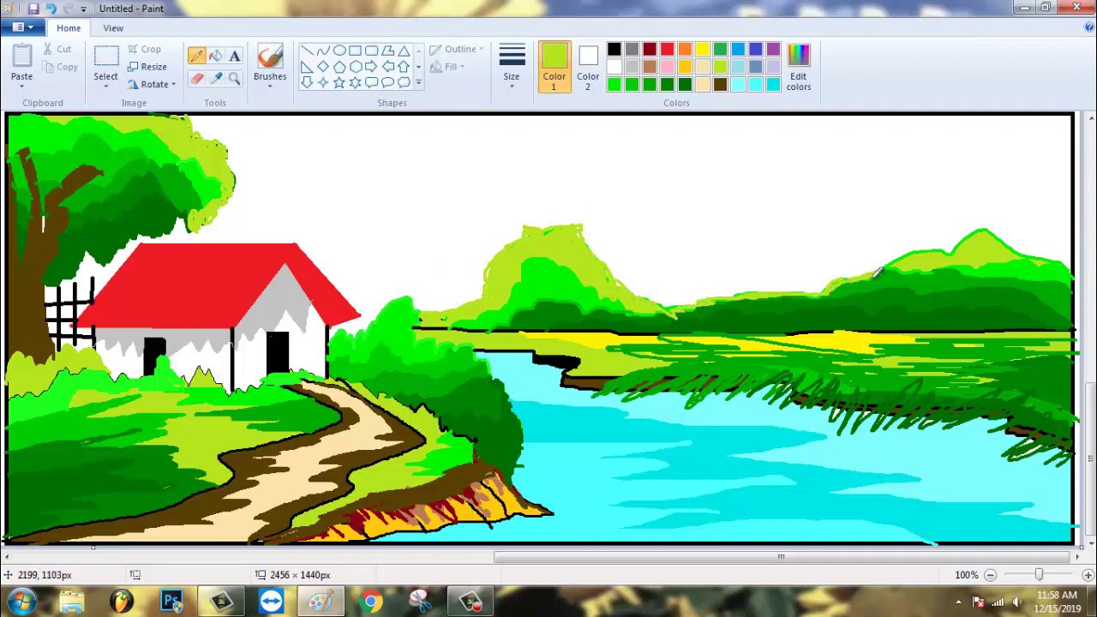
{"action": "left_click_drag", "start_coordinate": [1033, 262], "coordinate": [1060, 264]}
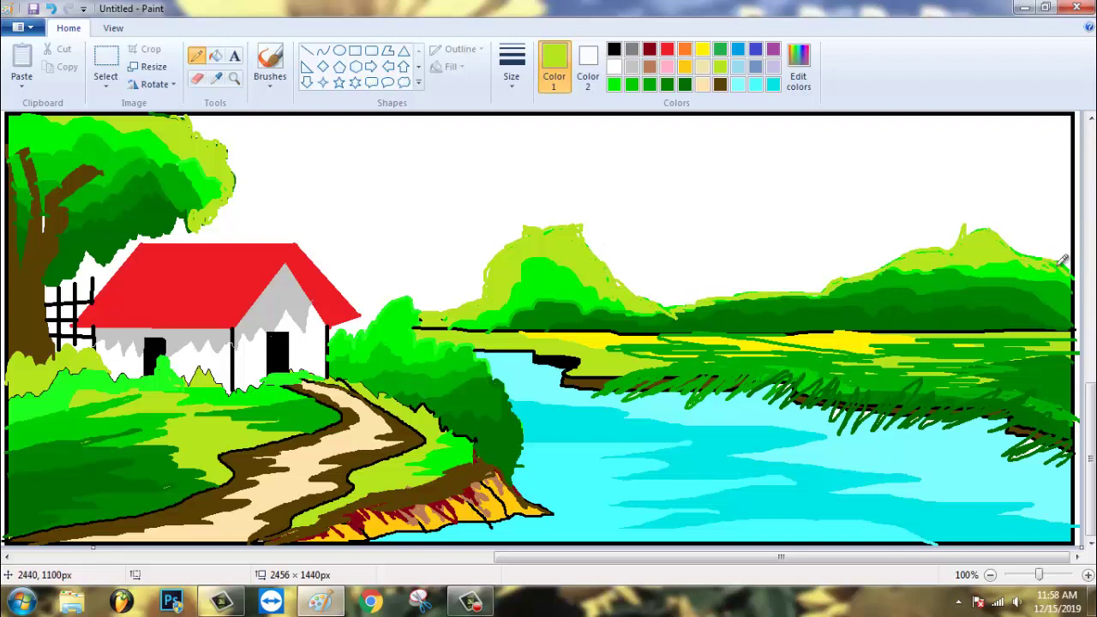
- Shade the house-facing slope of the rounded hill with dark green strokes, undoing and redrawing the stroke near its peak
{"action": "left_click", "coordinate": [685, 84]}
{"action": "mouse_move", "coordinate": [441, 305]}
{"action": "left_mouse_down"}
{"action": "mouse_move", "coordinate": [498, 288]}
{"action": "mouse_move", "coordinate": [519, 237]}
{"action": "mouse_move", "coordinate": [520, 253]}
{"action": "mouse_move", "coordinate": [549, 225]}
{"action": "left_mouse_up"}
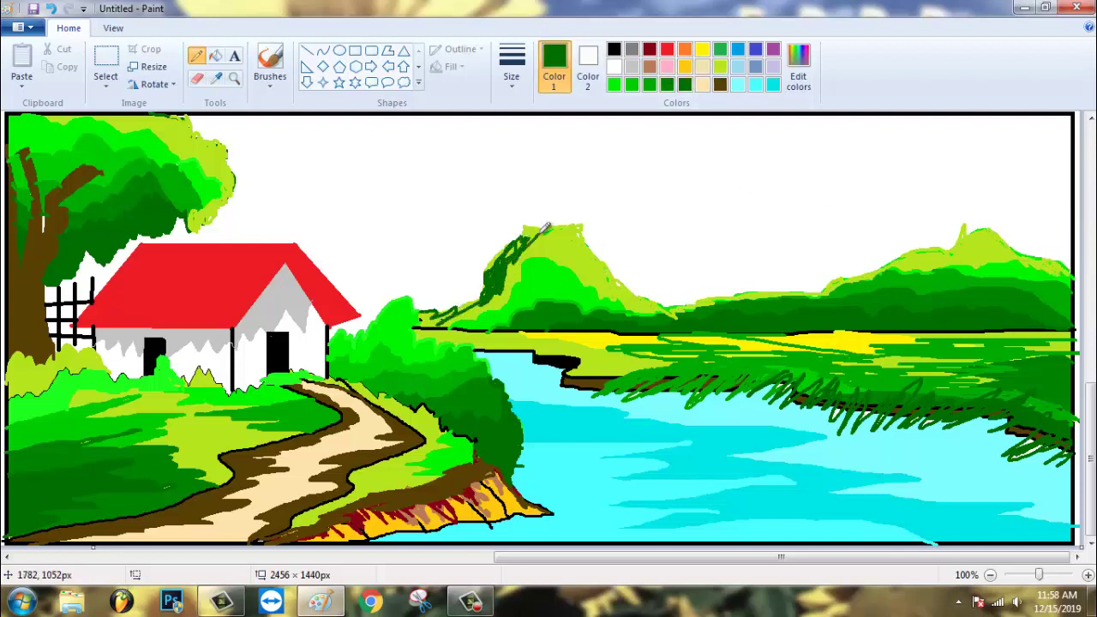
{"action": "key", "text": "ctrl+z"}
{"action": "left_click_drag", "start_coordinate": [495, 268], "coordinate": [494, 289]}
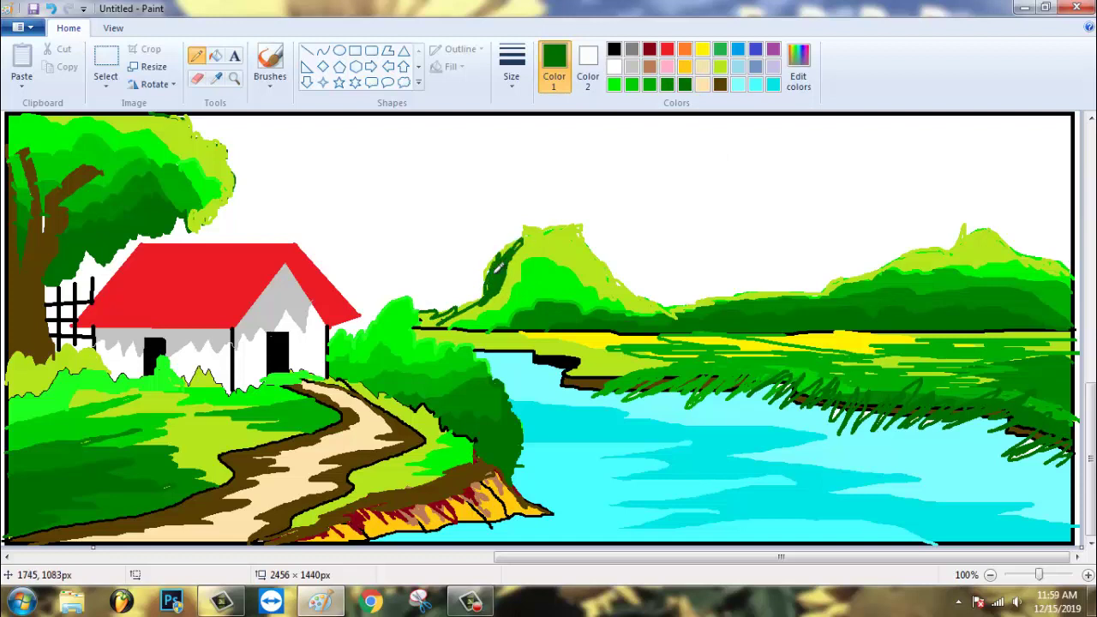
{"action": "mouse_move", "coordinate": [526, 230]}
{"action": "left_mouse_down"}
{"action": "mouse_move", "coordinate": [567, 227]}
{"action": "mouse_move", "coordinate": [600, 266]}
{"action": "mouse_move", "coordinate": [527, 248]}
{"action": "mouse_move", "coordinate": [506, 296]}
{"action": "mouse_move", "coordinate": [480, 317]}
{"action": "mouse_move", "coordinate": [501, 302]}
{"action": "left_mouse_up"}
- Shade the rounded hill's far slope with medium green strokes and blend its middle with lighter green ones
{"action": "left_click", "coordinate": [667, 84]}
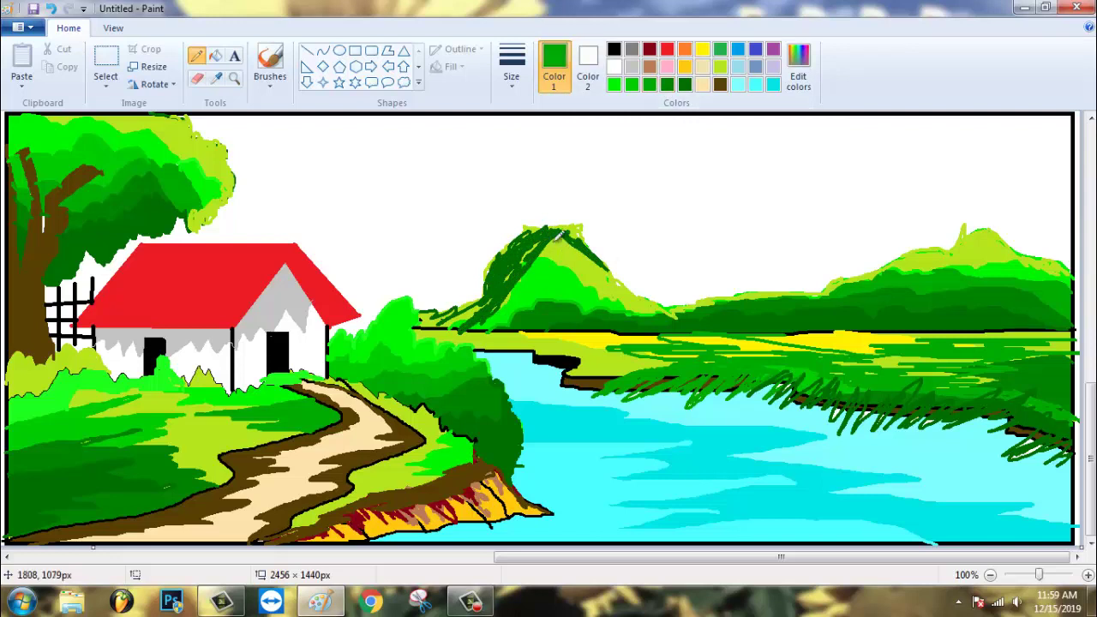
{"action": "mouse_move", "coordinate": [552, 231]}
{"action": "left_mouse_down"}
{"action": "mouse_move", "coordinate": [600, 257]}
{"action": "mouse_move", "coordinate": [591, 266]}
{"action": "mouse_move", "coordinate": [630, 304]}
{"action": "left_mouse_up"}
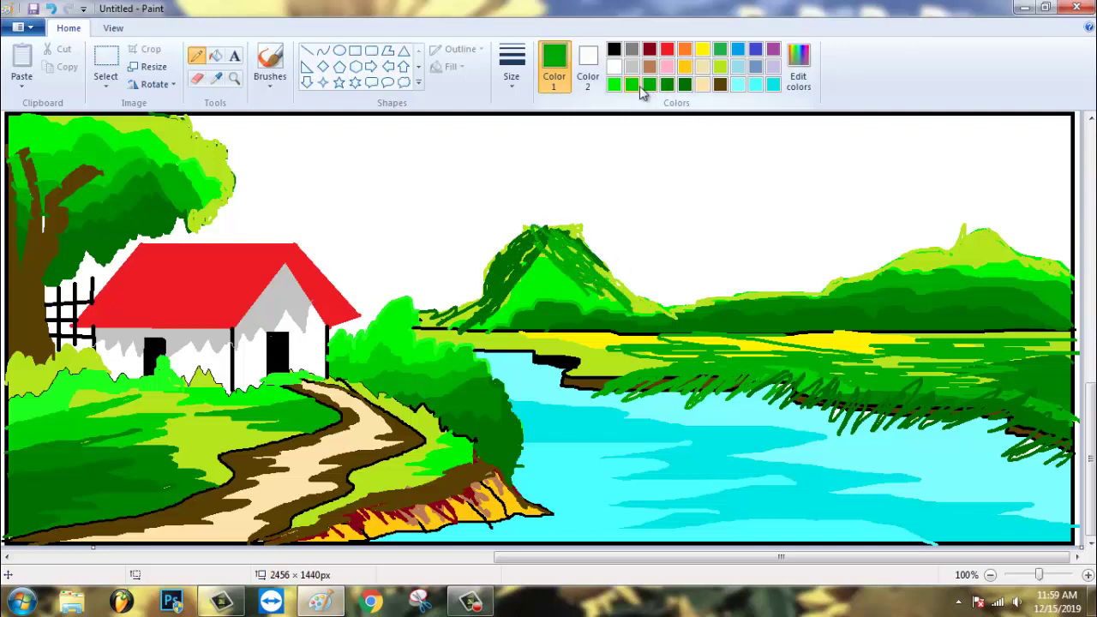
{"action": "left_click", "coordinate": [632, 84]}
{"action": "mouse_move", "coordinate": [548, 247]}
{"action": "left_mouse_down"}
{"action": "mouse_move", "coordinate": [593, 295]}
{"action": "mouse_move", "coordinate": [531, 287]}
{"action": "left_mouse_up"}
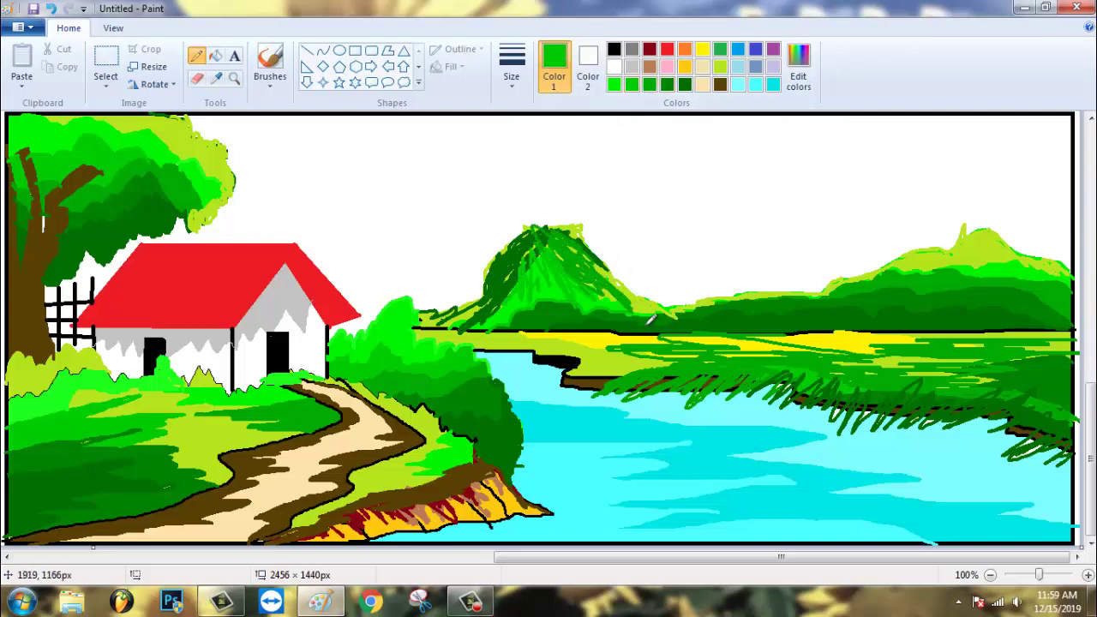
- Draw a red arc between the rounded hill and the ridge with the Curve tool and fill it red as a sun
{"action": "left_click", "coordinate": [614, 49]}
{"action": "left_click", "coordinate": [667, 49]}
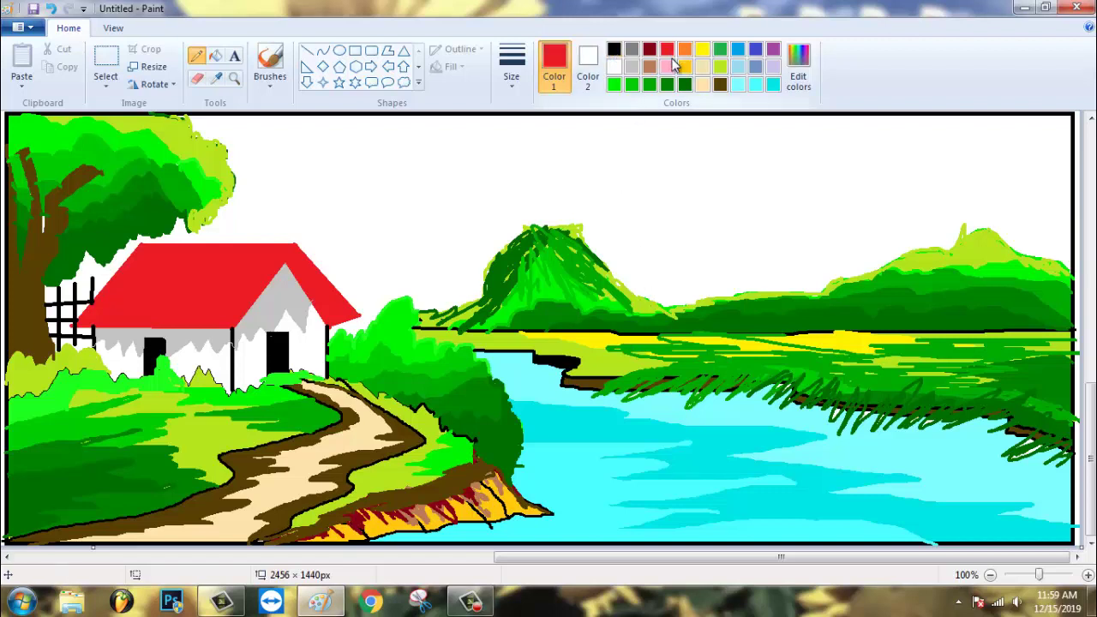
{"action": "left_click", "coordinate": [322, 51]}
{"action": "left_click_drag", "start_coordinate": [615, 281], "coordinate": [792, 295]}
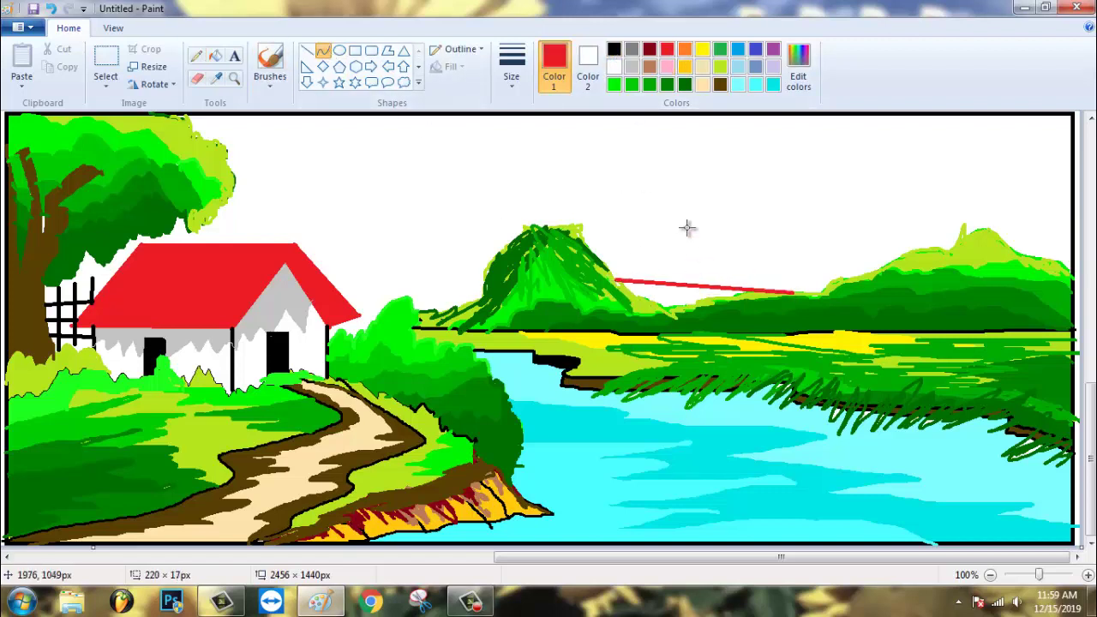
{"action": "left_click_drag", "start_coordinate": [688, 228], "coordinate": [760, 252]}
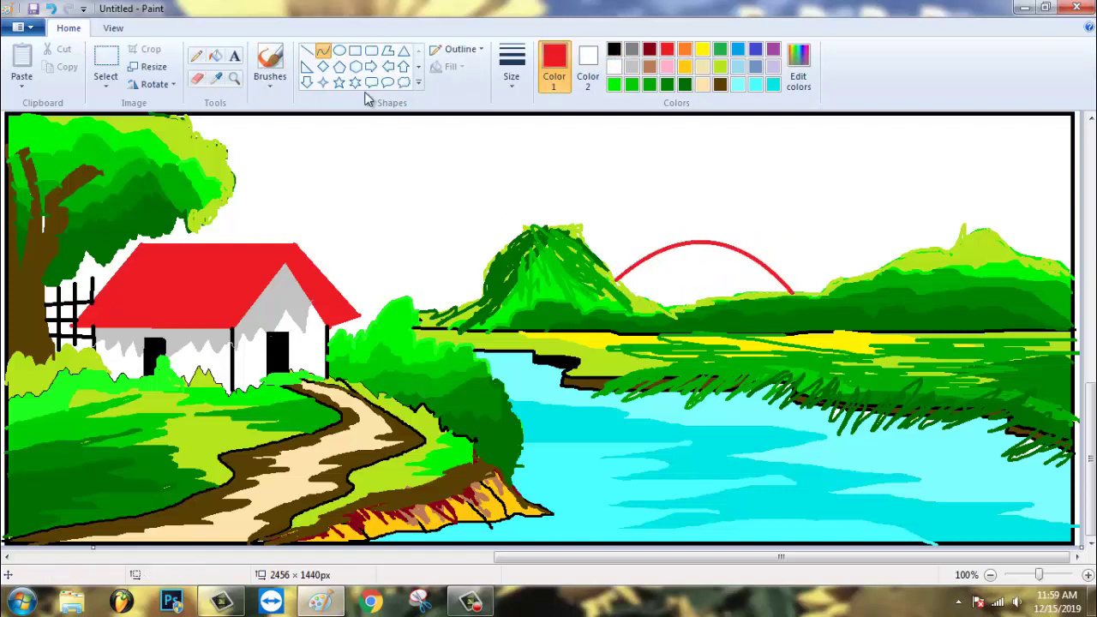
{"action": "left_click", "coordinate": [215, 55]}
{"action": "left_click", "coordinate": [715, 257]}
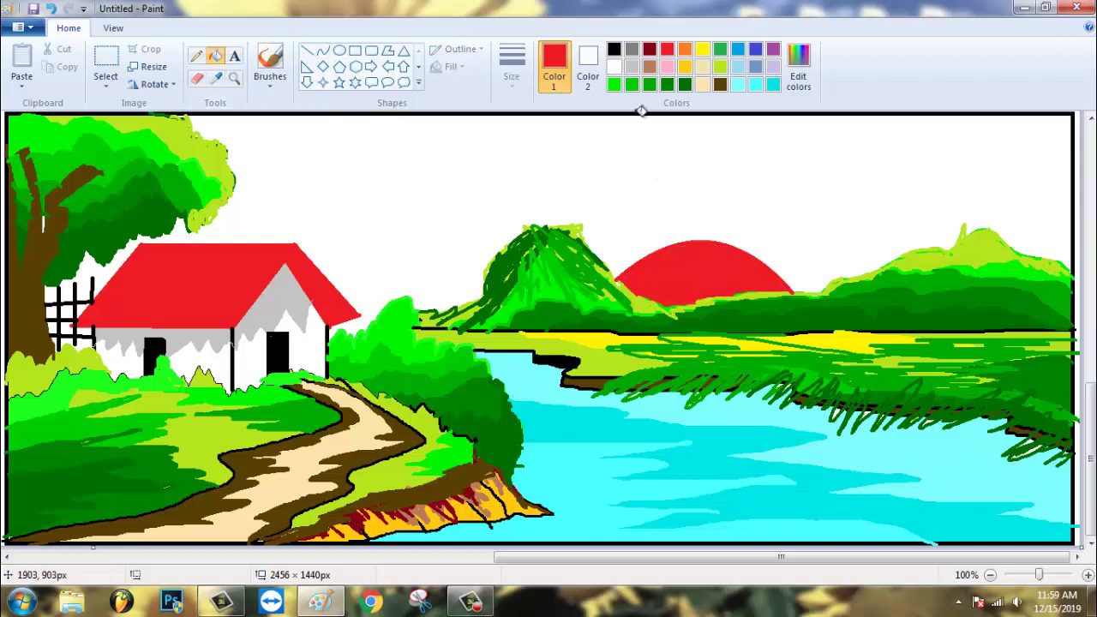
- Mix three darker custom reds and recolor the sun with a shade slightly deeper than the house roof
{"action": "left_click", "coordinate": [795, 75]}
{"action": "left_click", "coordinate": [728, 275]}
{"action": "left_click", "coordinate": [406, 414]}
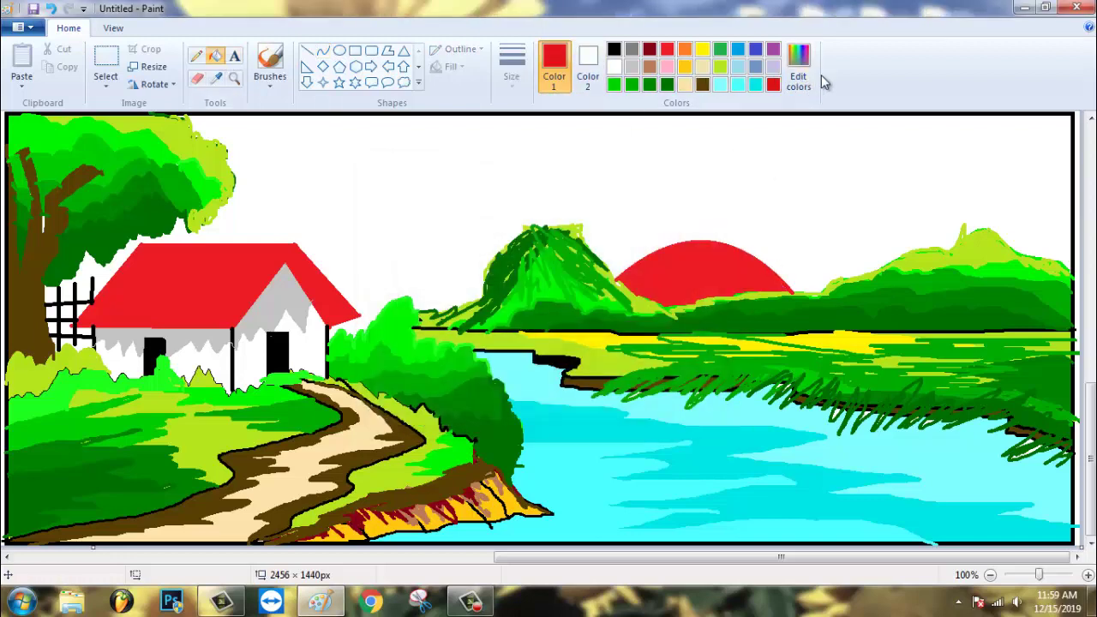
{"action": "left_click", "coordinate": [799, 73]}
{"action": "left_click", "coordinate": [711, 276]}
{"action": "left_click", "coordinate": [799, 79]}
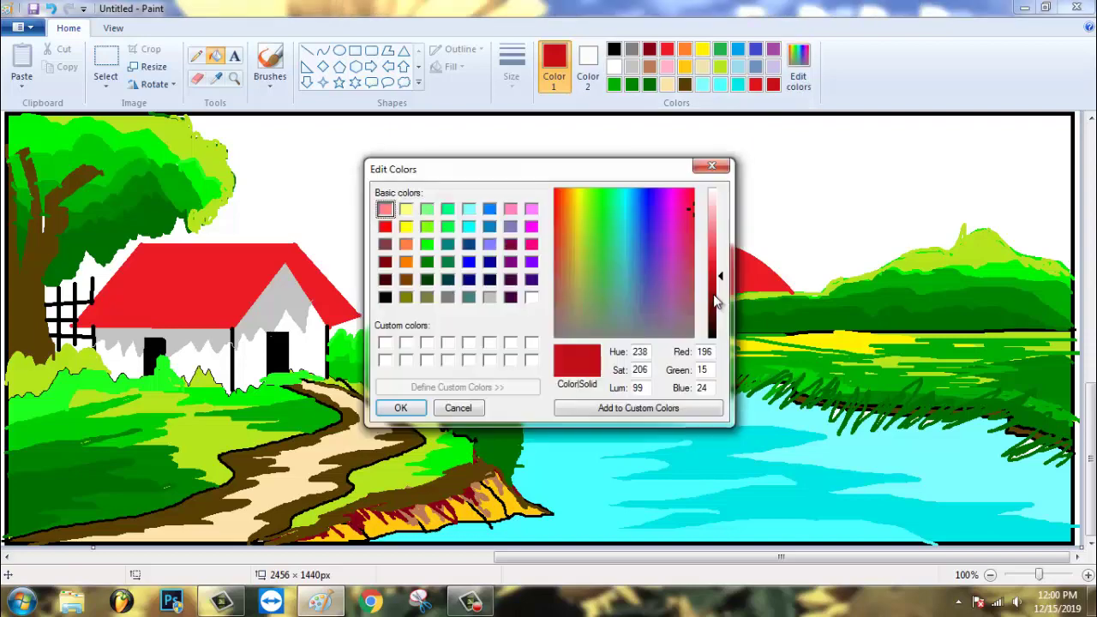
{"action": "left_click", "coordinate": [394, 406]}
{"action": "left_click", "coordinate": [751, 252]}
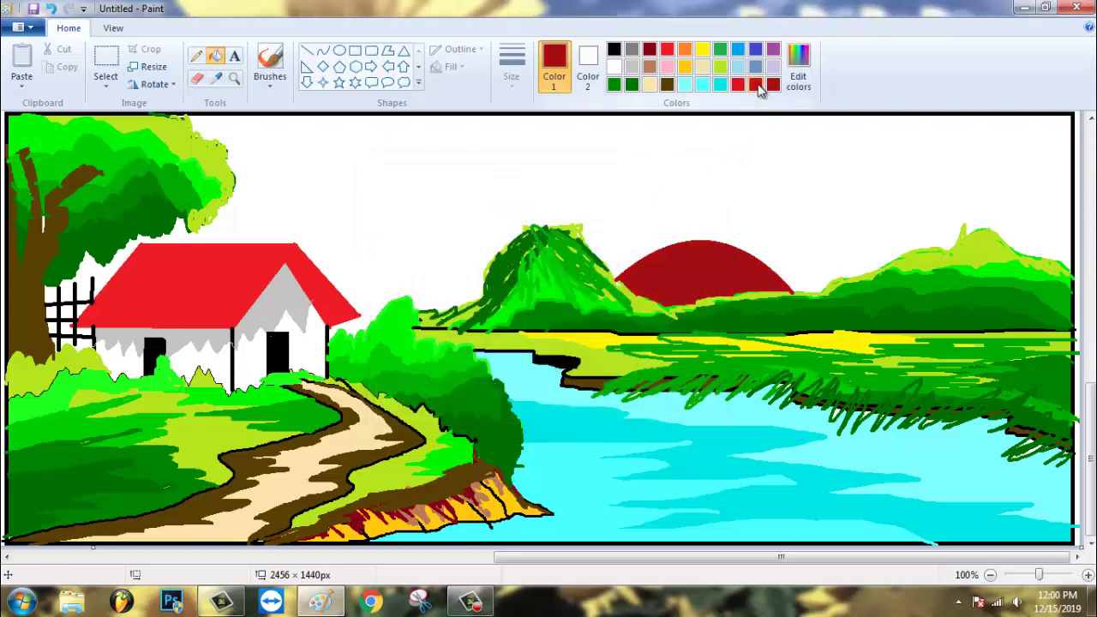
{"action": "left_click", "coordinate": [755, 84]}
{"action": "left_click", "coordinate": [721, 268]}
- Mix two lighter custom reds for the sun's glow, the first with RGB 238, 38, 48
{"action": "left_click", "coordinate": [799, 79]}
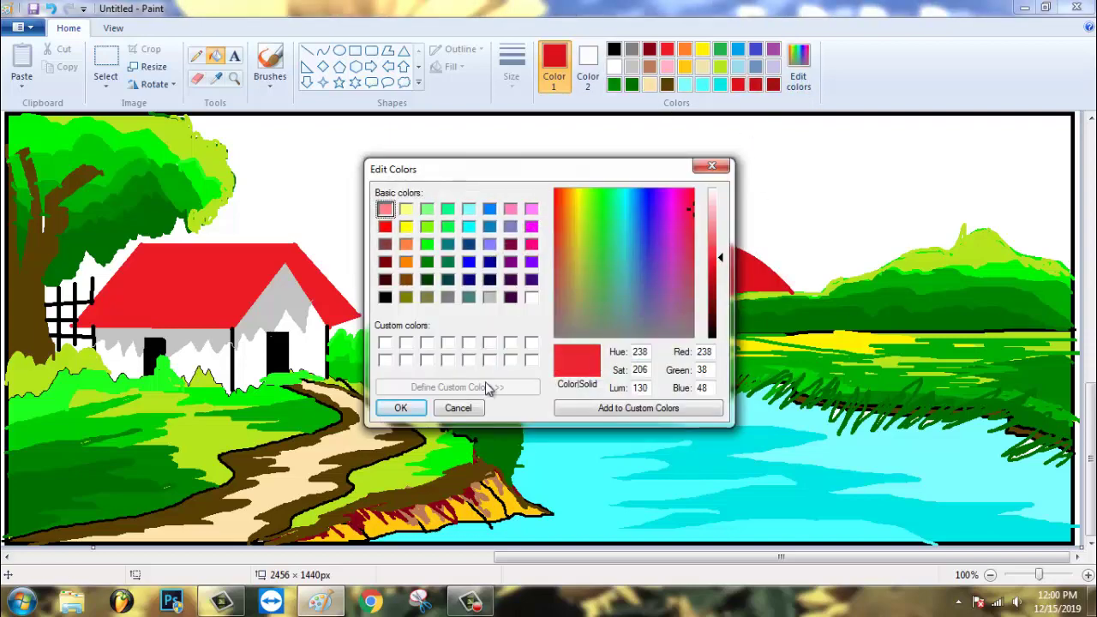
{"action": "left_click", "coordinate": [400, 408]}
{"action": "left_click", "coordinate": [799, 78]}
{"action": "left_click_drag", "start_coordinate": [726, 251], "coordinate": [724, 241]}
{"action": "left_click", "coordinate": [400, 408]}
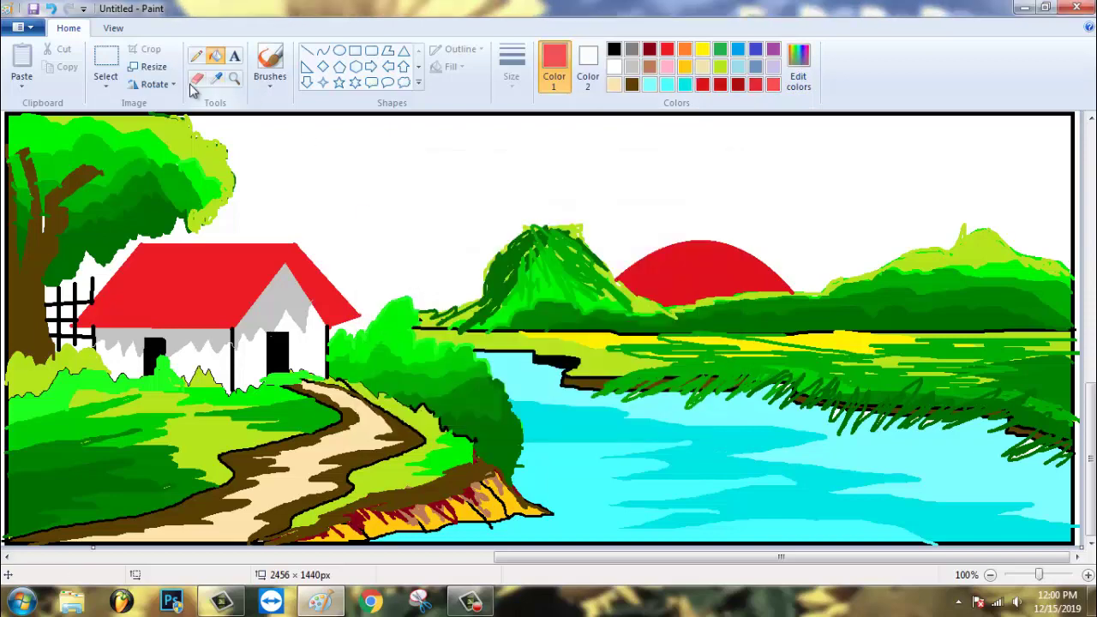
- Draw a jagged outline around the sun and fill the band inside it with the custom bright red
{"action": "left_click", "coordinate": [195, 55]}
{"action": "mouse_move", "coordinate": [604, 258]}
{"action": "left_mouse_down"}
{"action": "mouse_move", "coordinate": [728, 220]}
{"action": "mouse_move", "coordinate": [772, 237]}
{"action": "mouse_move", "coordinate": [827, 290]}
{"action": "left_mouse_up"}
{"action": "left_click", "coordinate": [215, 56]}
{"action": "left_click", "coordinate": [769, 220]}
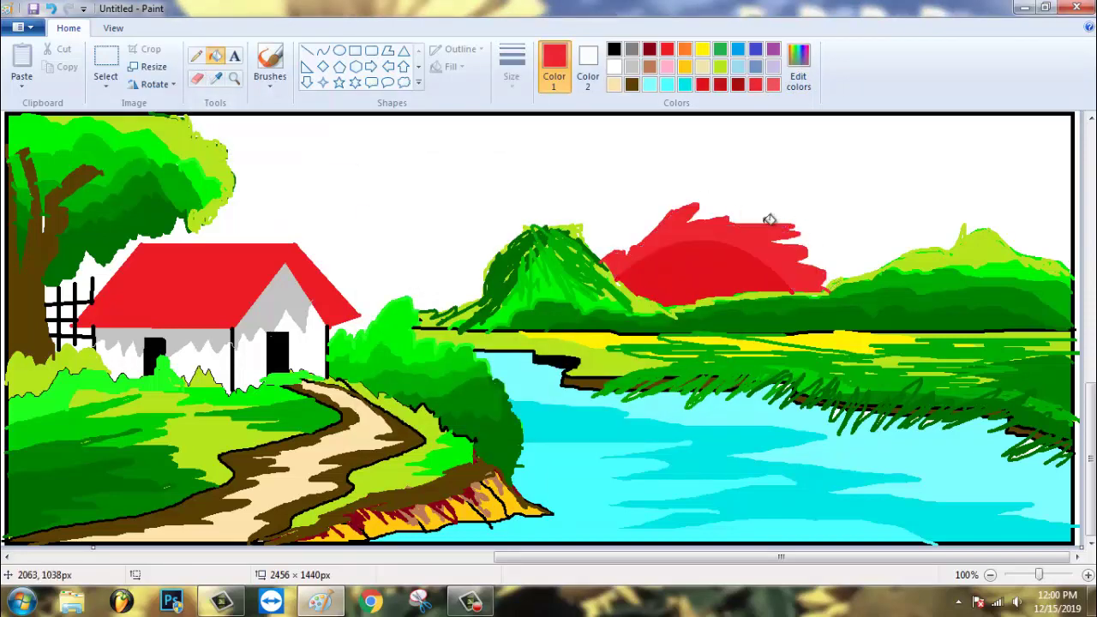
- Add a second jagged glow band around the red one and fill it with the lightest custom red
{"action": "left_click", "coordinate": [773, 84]}
{"action": "left_click", "coordinate": [196, 56]}
{"action": "mouse_move", "coordinate": [586, 230]}
{"action": "left_mouse_down"}
{"action": "mouse_move", "coordinate": [685, 183]}
{"action": "mouse_move", "coordinate": [833, 208]}
{"action": "mouse_move", "coordinate": [868, 274]}
{"action": "left_mouse_up"}
{"action": "left_click", "coordinate": [215, 56]}
{"action": "left_click", "coordinate": [768, 186]}
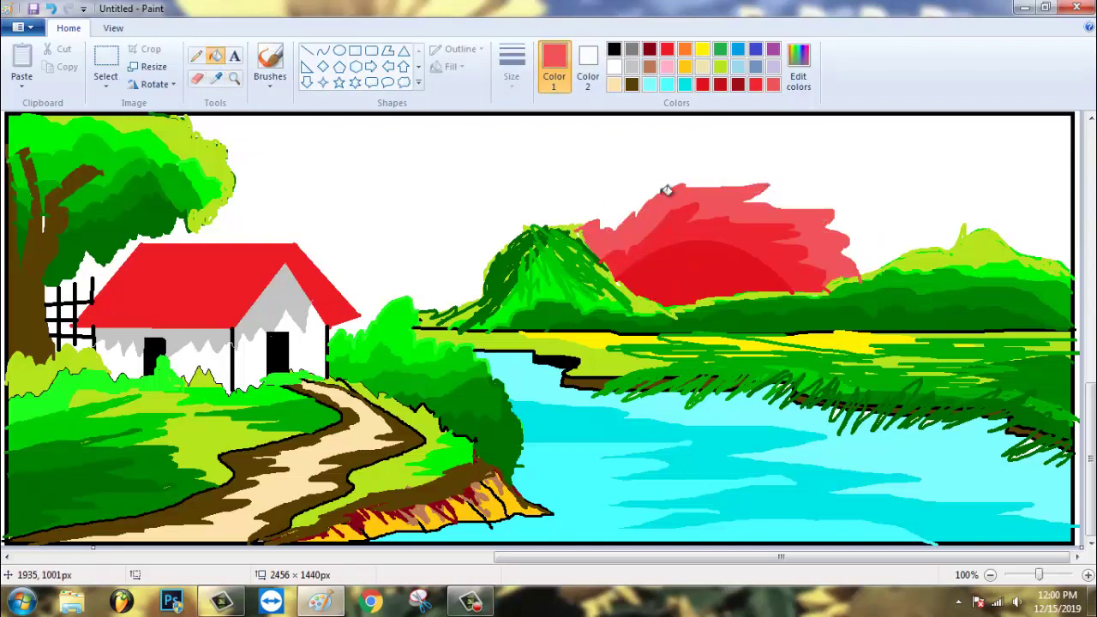
- Outline a jagged orange band from the rounded hill's peak to the ridge and fill it orange
{"action": "left_click", "coordinate": [685, 49]}
{"action": "left_click", "coordinate": [195, 56]}
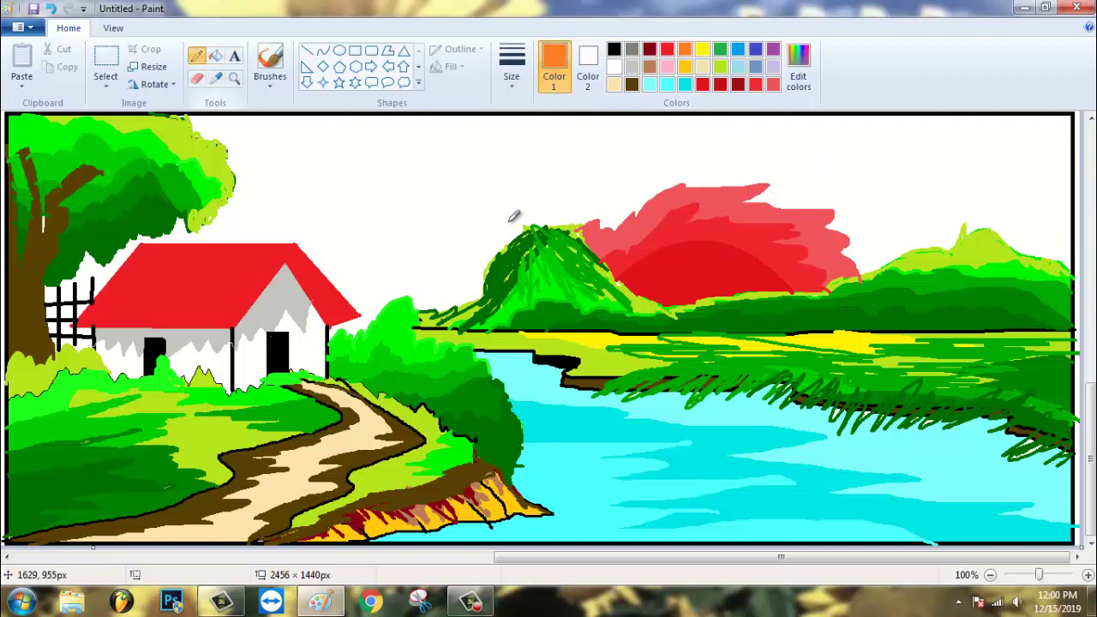
{"action": "mouse_move", "coordinate": [552, 226]}
{"action": "left_mouse_down"}
{"action": "mouse_move", "coordinate": [633, 188]}
{"action": "mouse_move", "coordinate": [664, 156]}
{"action": "mouse_move", "coordinate": [786, 156]}
{"action": "mouse_move", "coordinate": [898, 257]}
{"action": "left_mouse_up"}
{"action": "left_click", "coordinate": [215, 55]}
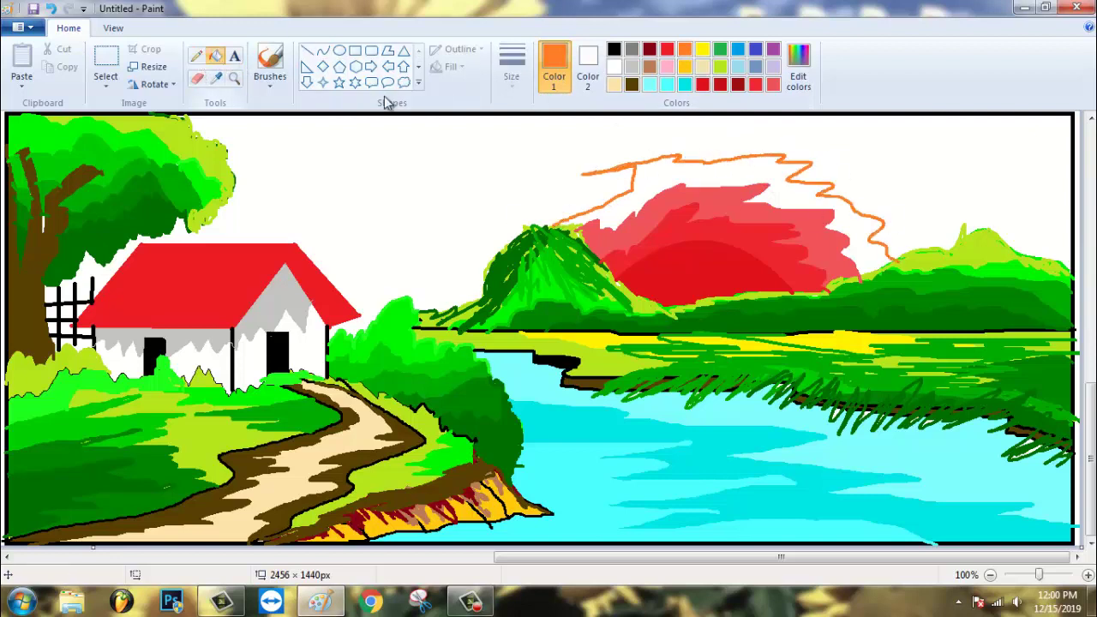
{"action": "left_click", "coordinate": [663, 169]}
- Draw a jagged golden band over the top of the orange glow and fill it with gold
{"action": "left_click", "coordinate": [685, 67]}
{"action": "left_click", "coordinate": [196, 55]}
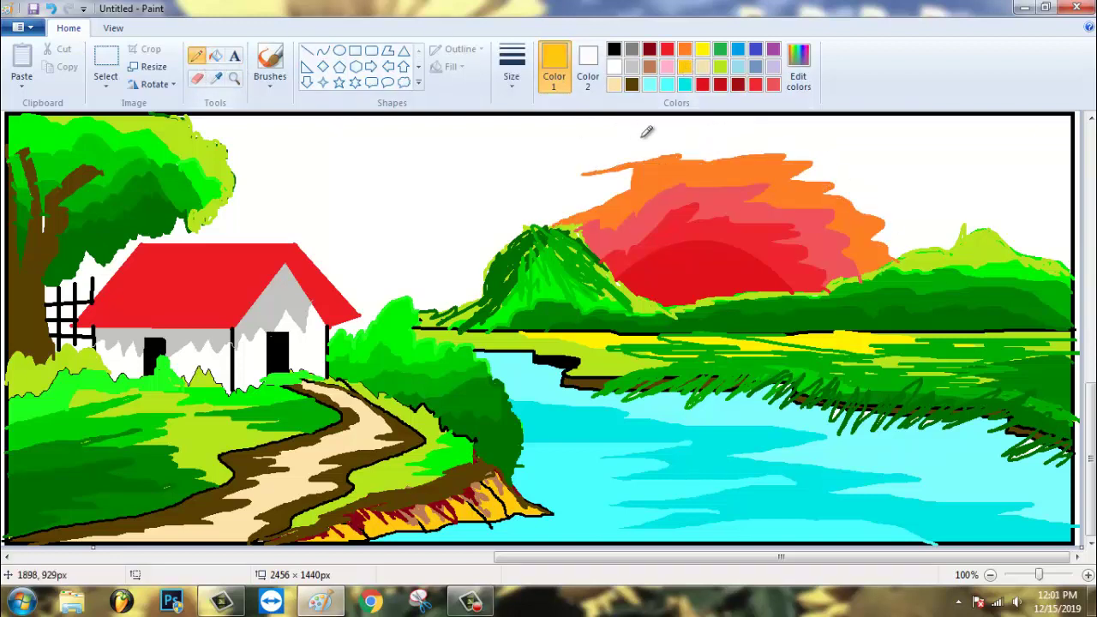
{"action": "mouse_move", "coordinate": [619, 154]}
{"action": "left_mouse_down"}
{"action": "mouse_move", "coordinate": [746, 116]}
{"action": "mouse_move", "coordinate": [856, 165]}
{"action": "mouse_move", "coordinate": [857, 215]}
{"action": "left_mouse_up"}
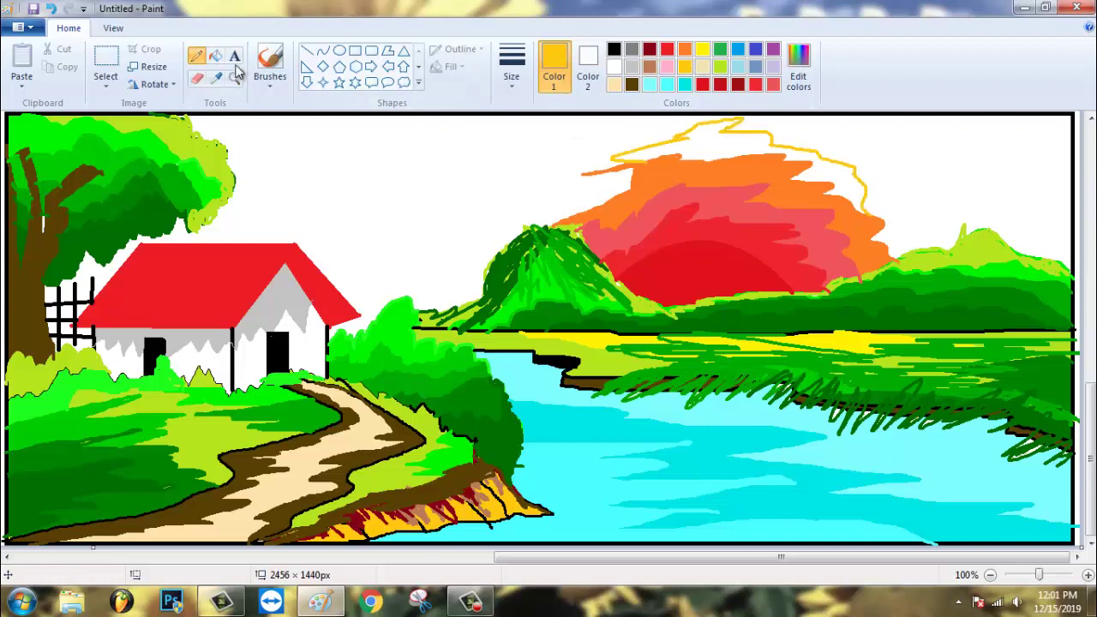
{"action": "left_click", "coordinate": [215, 56]}
{"action": "left_click", "coordinate": [725, 142]}
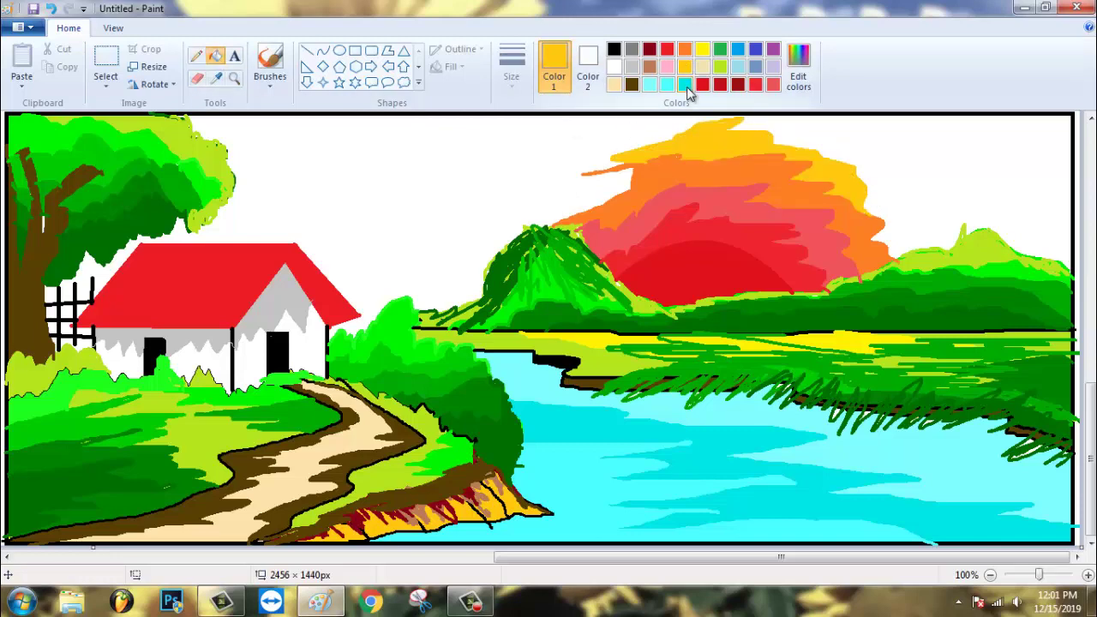
- Try filling the sky with a custom pale lavender, RGB 219, 214, 239
{"action": "left_click", "coordinate": [798, 69]}
{"action": "left_click", "coordinate": [654, 265]}
{"action": "left_click", "coordinate": [723, 205]}
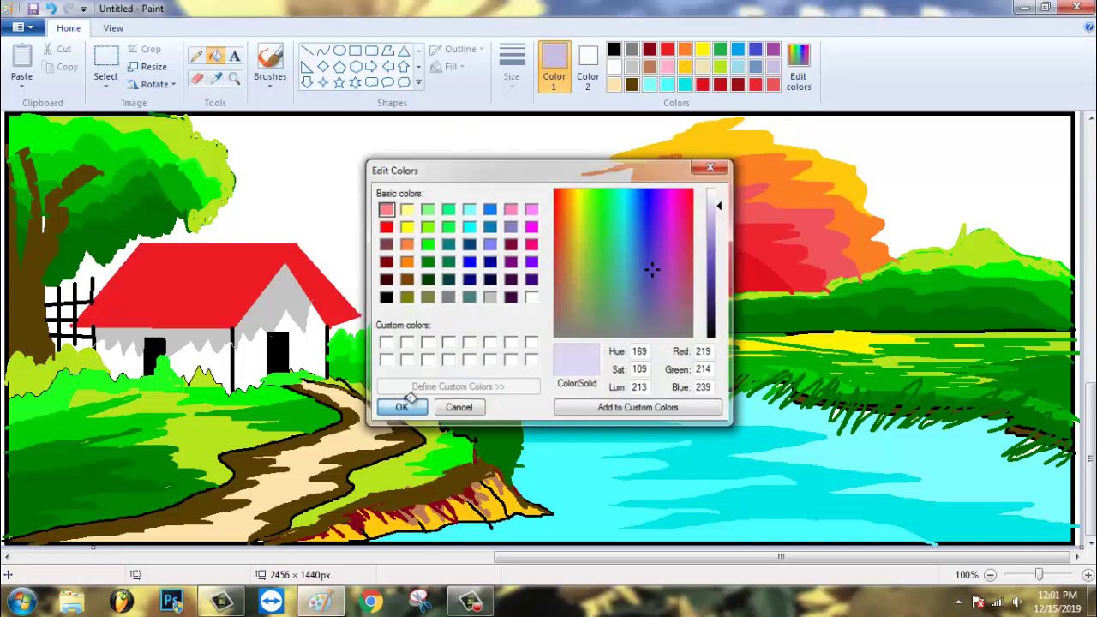
{"action": "left_click", "coordinate": [397, 406]}
{"action": "left_click", "coordinate": [404, 263]}
- Fill the sky with light cyan, mix a paler custom tint of it and refill the sky
{"action": "left_click", "coordinate": [631, 83]}
{"action": "left_click", "coordinate": [497, 191]}
{"action": "left_click", "coordinate": [799, 82]}
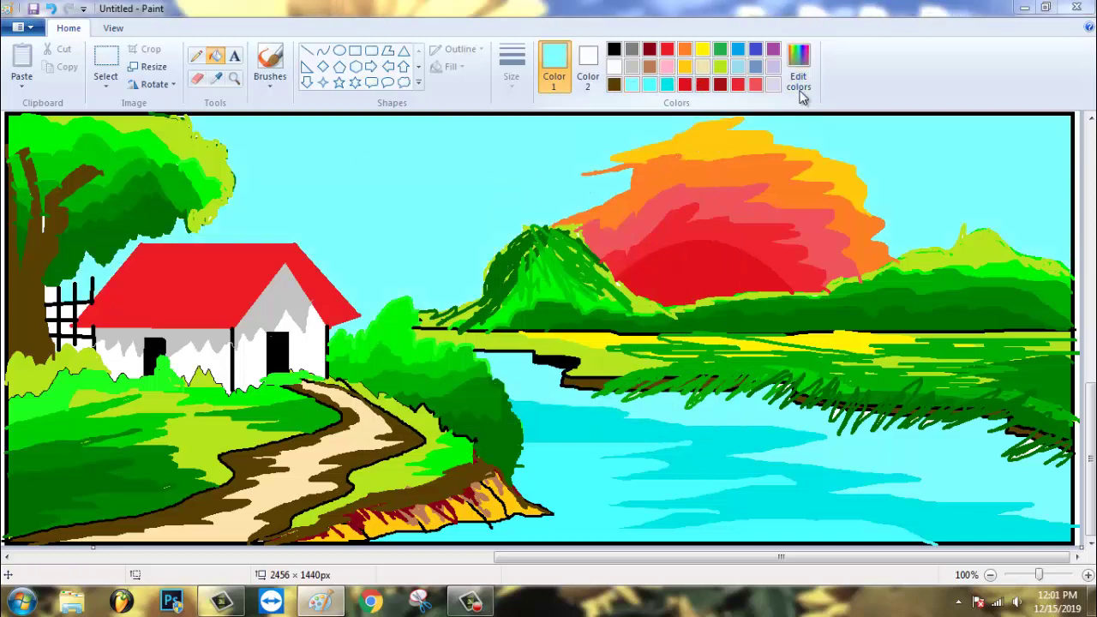
{"action": "left_click", "coordinate": [400, 408]}
{"action": "left_click", "coordinate": [410, 207]}
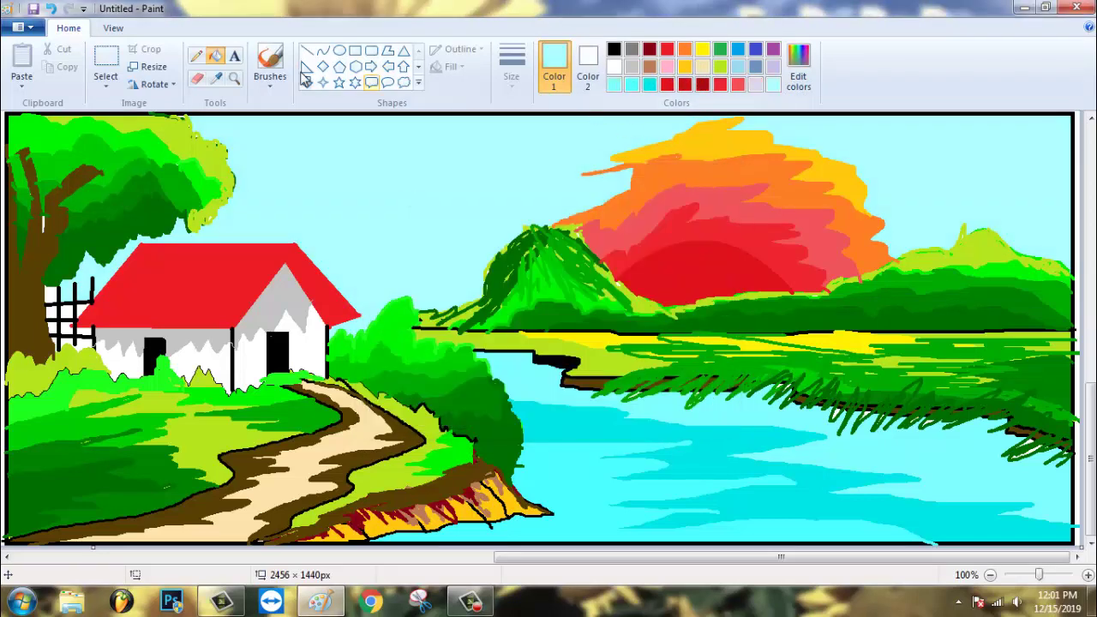
- Draw a wide jagged light cyan streak across the sky beside the tree and fill it
{"action": "left_click", "coordinate": [197, 55]}
{"action": "left_click", "coordinate": [614, 83]}
{"action": "mouse_move", "coordinate": [227, 147]}
{"action": "left_mouse_down"}
{"action": "mouse_move", "coordinate": [380, 133]}
{"action": "mouse_move", "coordinate": [488, 157]}
{"action": "mouse_move", "coordinate": [421, 193]}
{"action": "left_mouse_up"}
{"action": "left_click", "coordinate": [215, 56]}
{"action": "left_click", "coordinate": [360, 137]}
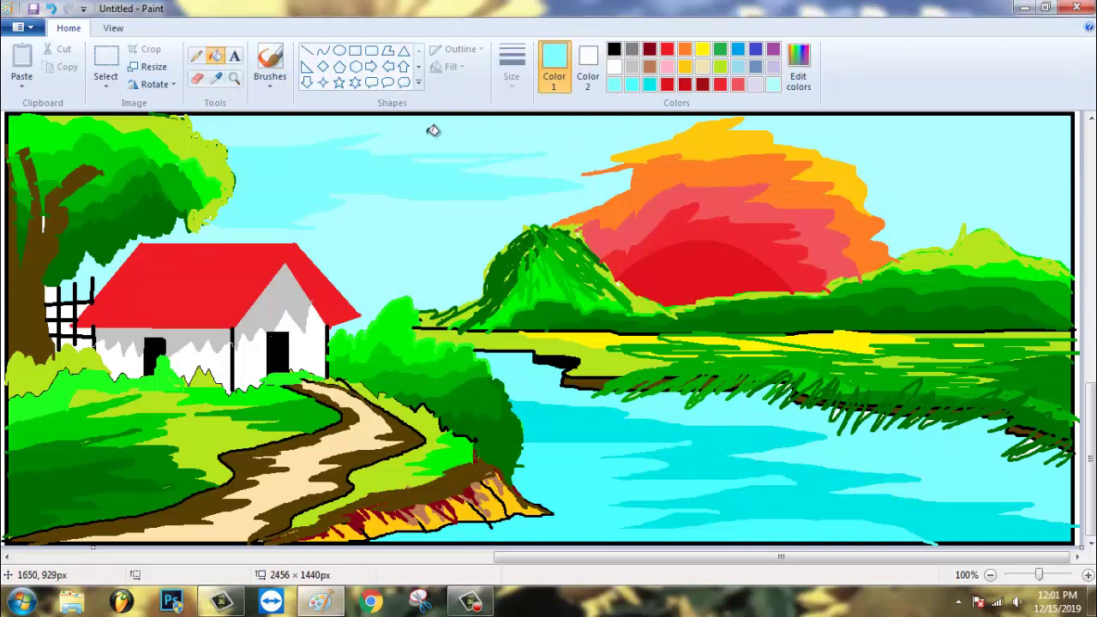
- Outline a jagged bright cyan patch in the sky corner above the far ridge and fill it
{"action": "left_click", "coordinate": [197, 56]}
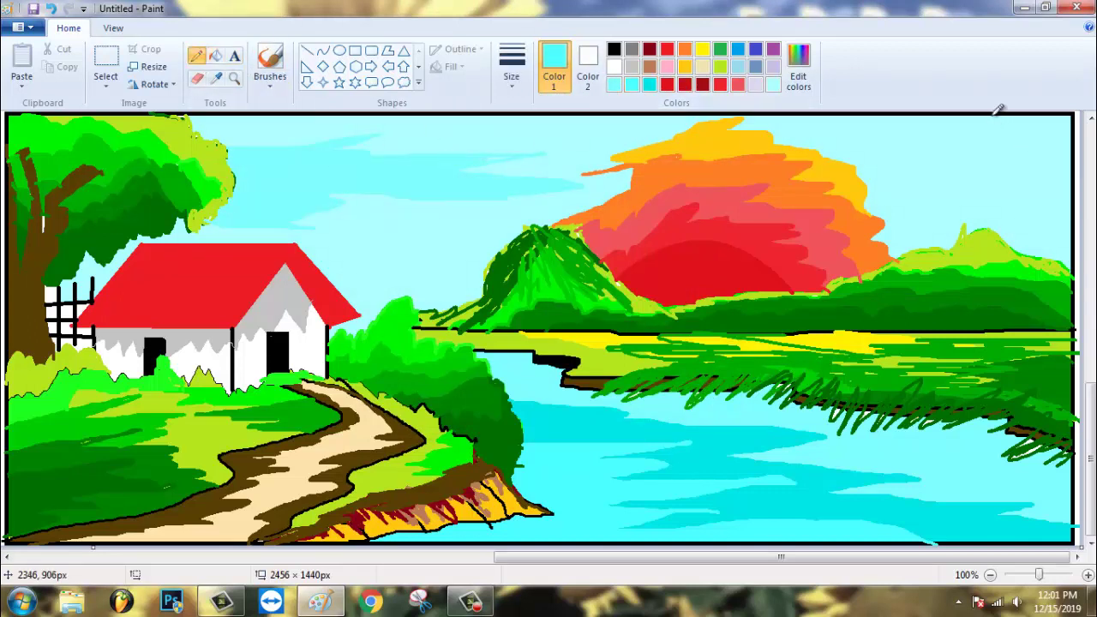
{"action": "mouse_move", "coordinate": [997, 117]}
{"action": "left_mouse_down"}
{"action": "mouse_move", "coordinate": [1014, 171]}
{"action": "mouse_move", "coordinate": [1082, 206]}
{"action": "left_mouse_up"}
{"action": "left_click", "coordinate": [215, 56]}
{"action": "left_click", "coordinate": [1018, 143]}
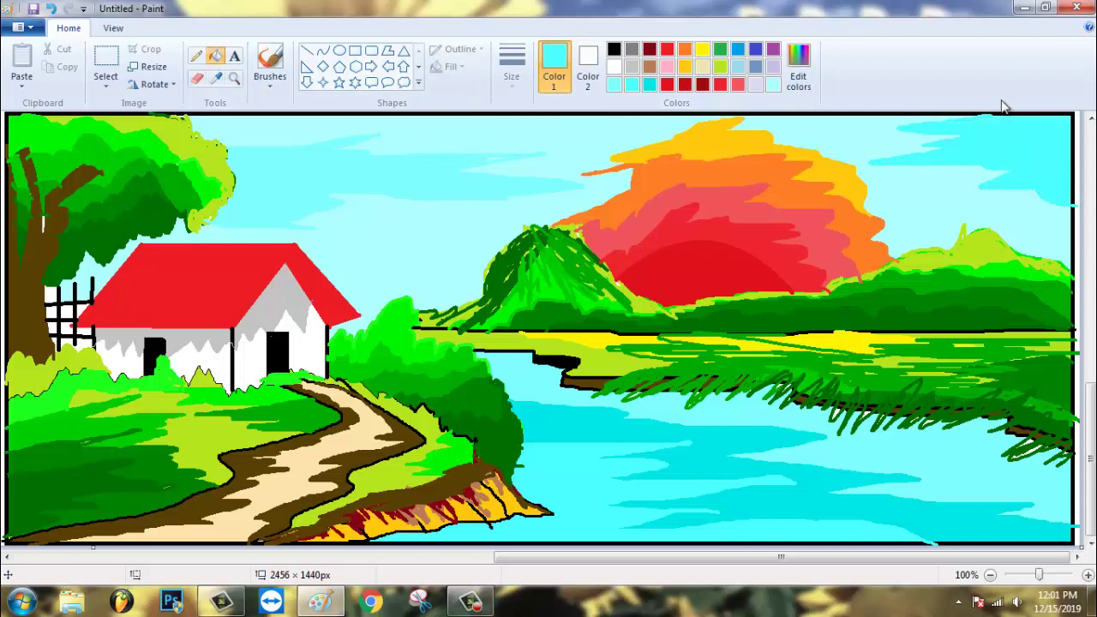
{"action": "left_click", "coordinate": [196, 56]}
{"action": "mouse_move", "coordinate": [335, 236]}
{"action": "left_mouse_down"}
{"action": "mouse_move", "coordinate": [495, 215]}
{"action": "mouse_move", "coordinate": [485, 283]}
{"action": "mouse_move", "coordinate": [382, 262]}
{"action": "mouse_move", "coordinate": [364, 287]}
{"action": "left_mouse_up"}
{"action": "left_click", "coordinate": [215, 56]}
{"action": "left_click", "coordinate": [450, 249]}
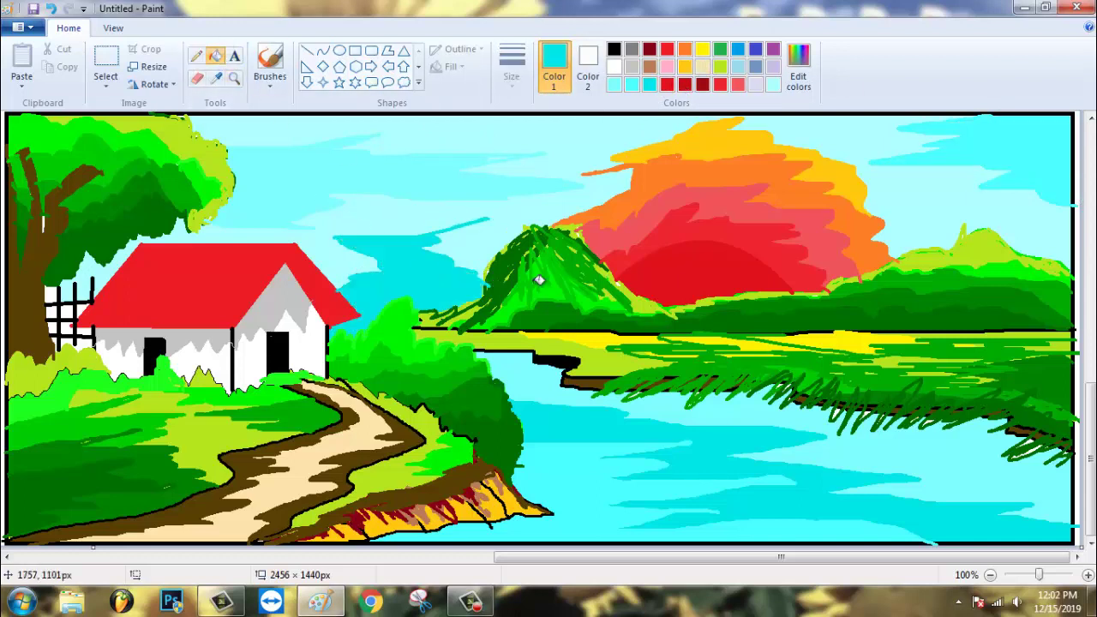
{"action": "key", "text": "ctrl+z"}
{"action": "key", "text": "ctrl+z"}
{"action": "key", "text": "ctrl+z"}
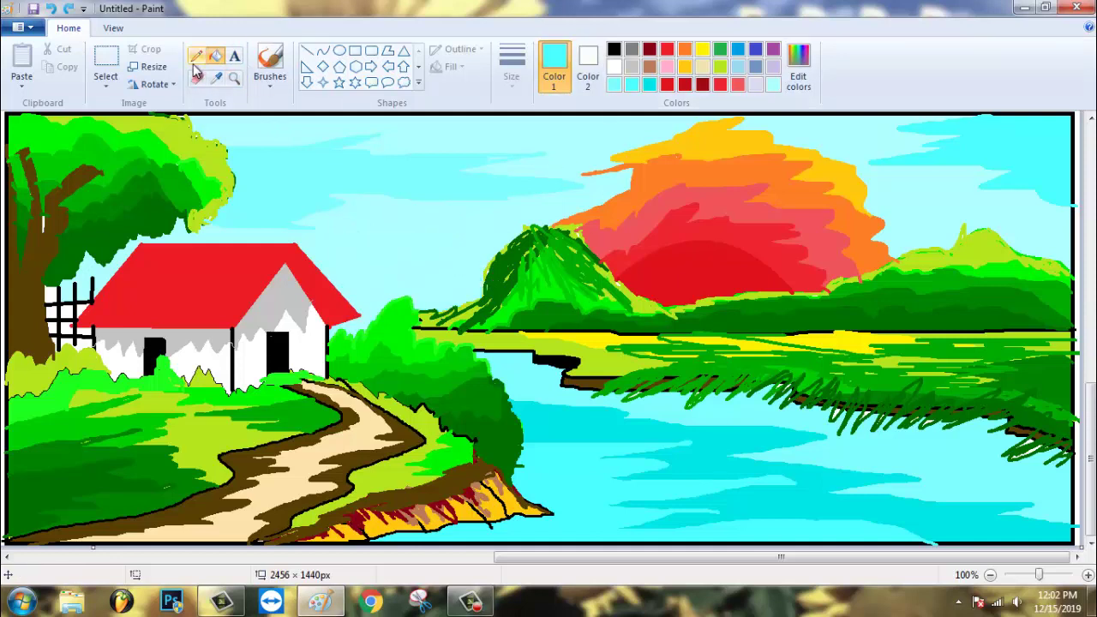
- Draw a jagged bright cyan streak in the sky between the house roof and rounded hill and fill it
{"action": "left_click", "coordinate": [196, 55]}
{"action": "mouse_move", "coordinate": [334, 241]}
{"action": "left_mouse_down"}
{"action": "mouse_move", "coordinate": [453, 240]}
{"action": "mouse_move", "coordinate": [344, 288]}
{"action": "left_mouse_up"}
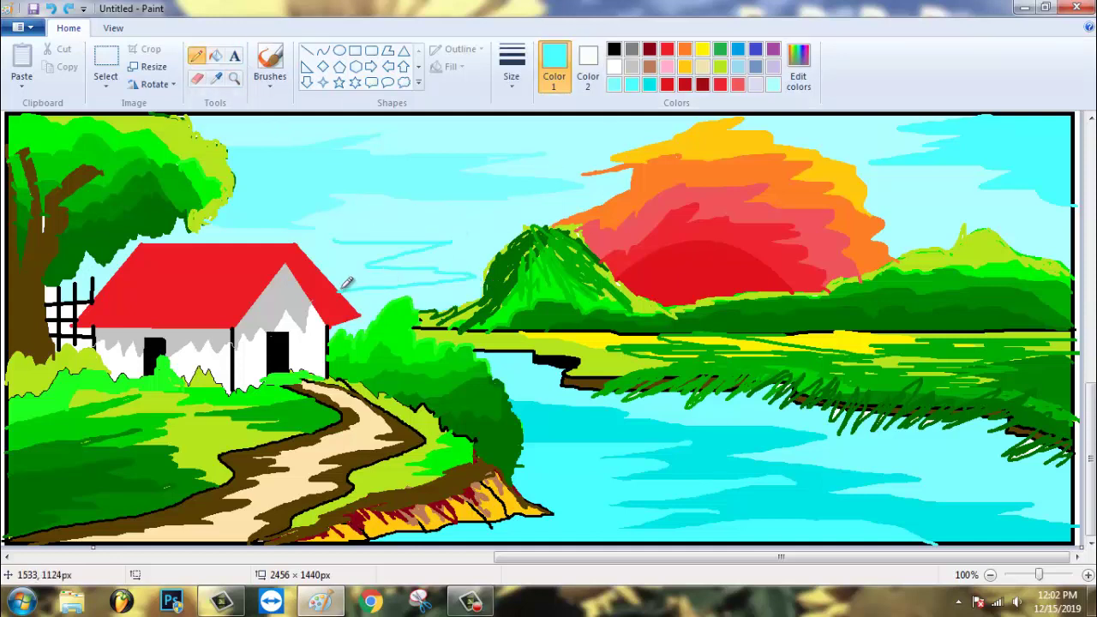
{"action": "left_click", "coordinate": [216, 57]}
{"action": "left_click", "coordinate": [394, 271]}
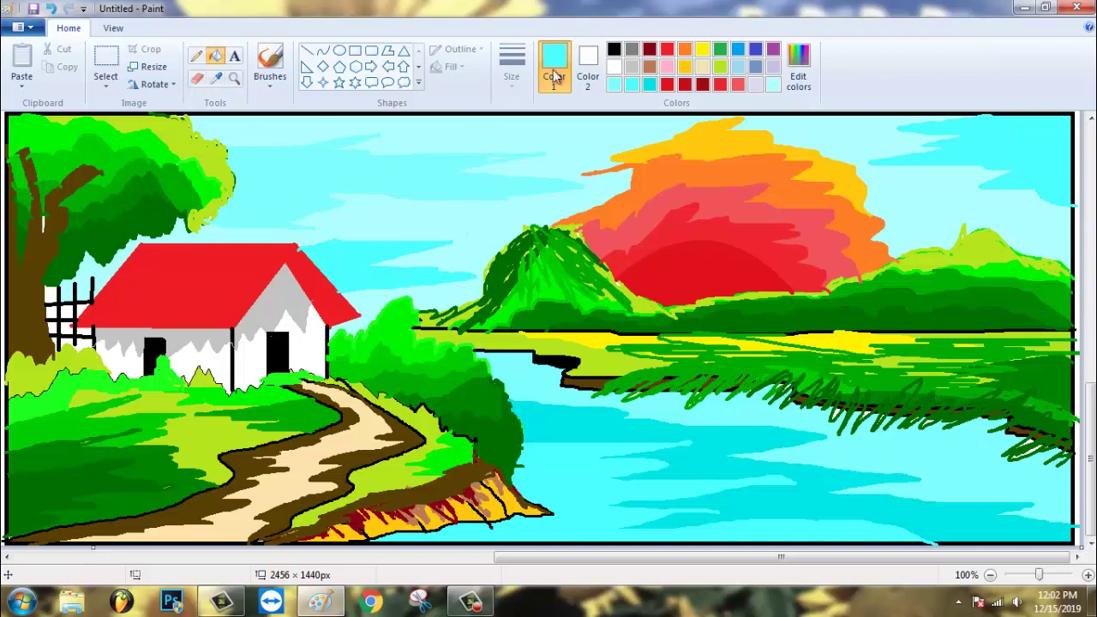
- Undo a freehand black stroke and draw a boat rim beside the cliff, a shallow curve closed by a straight line about 215 px long
{"action": "left_click", "coordinate": [614, 49]}
{"action": "left_click", "coordinate": [197, 56]}
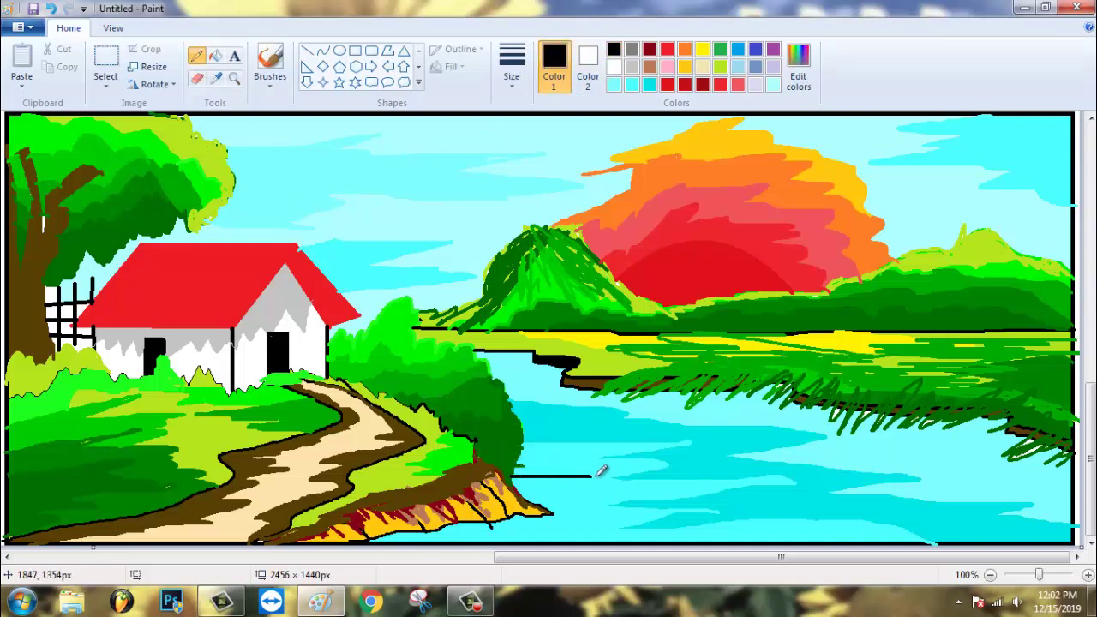
{"action": "mouse_move", "coordinate": [598, 475]}
{"action": "left_mouse_down"}
{"action": "mouse_move", "coordinate": [689, 464]}
{"action": "mouse_move", "coordinate": [691, 490]}
{"action": "left_mouse_up"}
{"action": "key", "text": "ctrl+z"}
{"action": "left_click", "coordinate": [323, 51]}
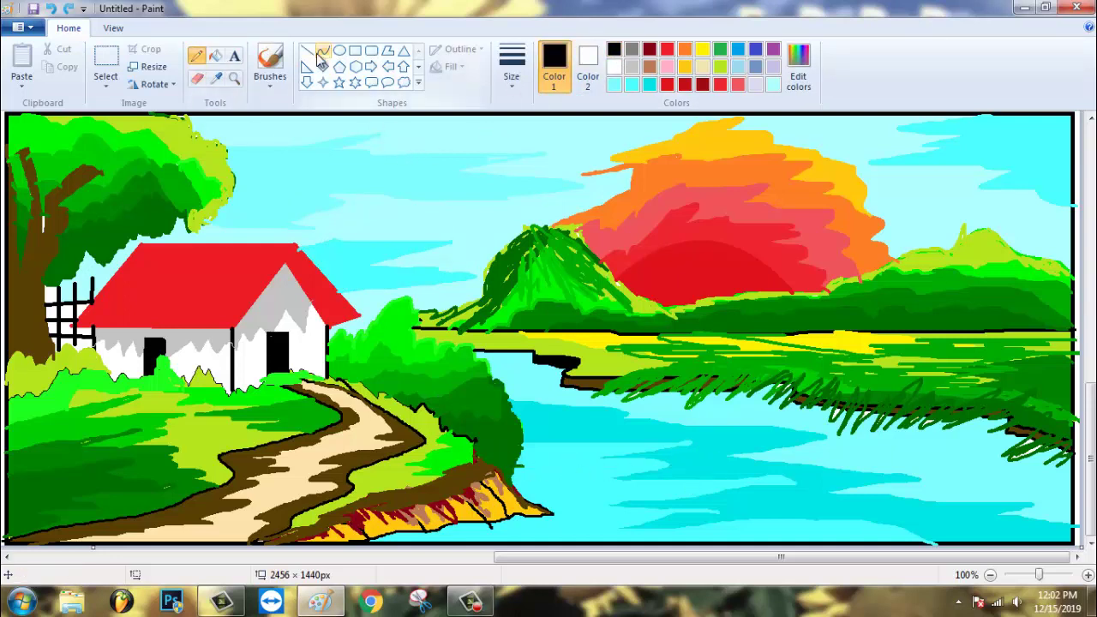
{"action": "left_click_drag", "start_coordinate": [512, 477], "coordinate": [683, 474]}
{"action": "left_click_drag", "start_coordinate": [603, 479], "coordinate": [603, 486]}
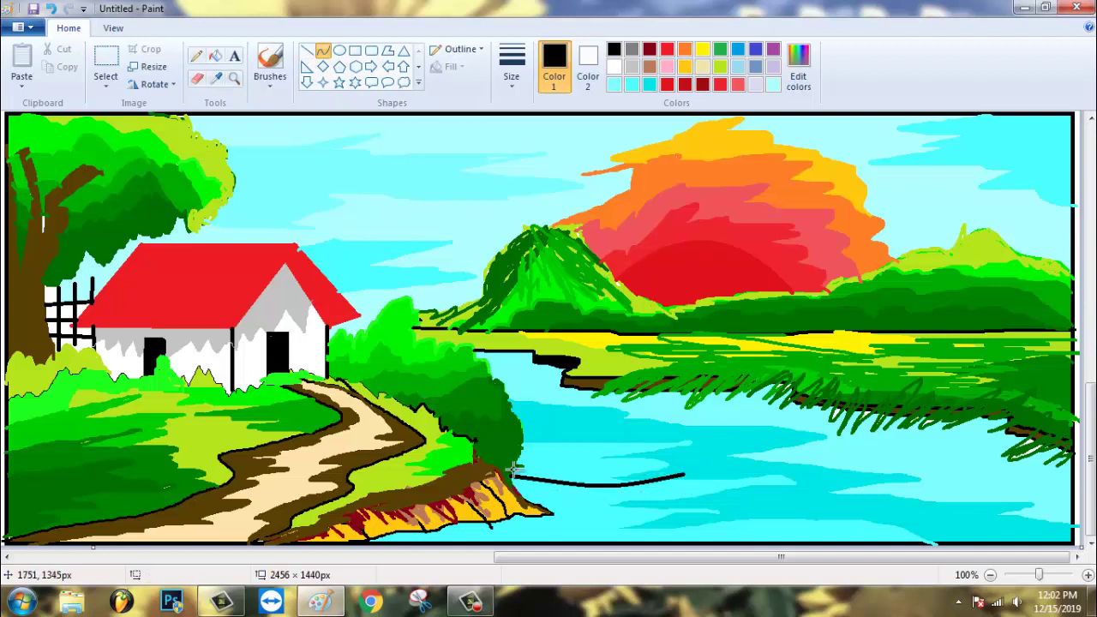
{"action": "left_click_drag", "start_coordinate": [518, 476], "coordinate": [686, 474]}
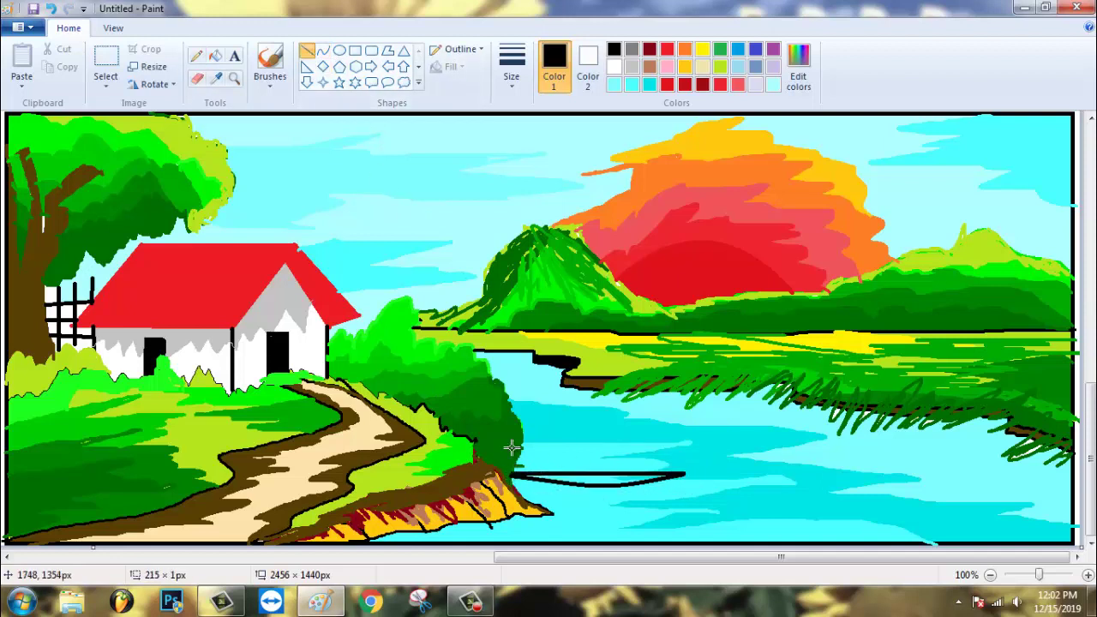
- Pencil the boat's curved hull and cross ribs in black and fill the hull black
{"action": "left_click", "coordinate": [197, 56]}
{"action": "mouse_move", "coordinate": [516, 472]}
{"action": "left_mouse_down"}
{"action": "mouse_move", "coordinate": [560, 493]}
{"action": "mouse_move", "coordinate": [688, 472]}
{"action": "left_mouse_up"}
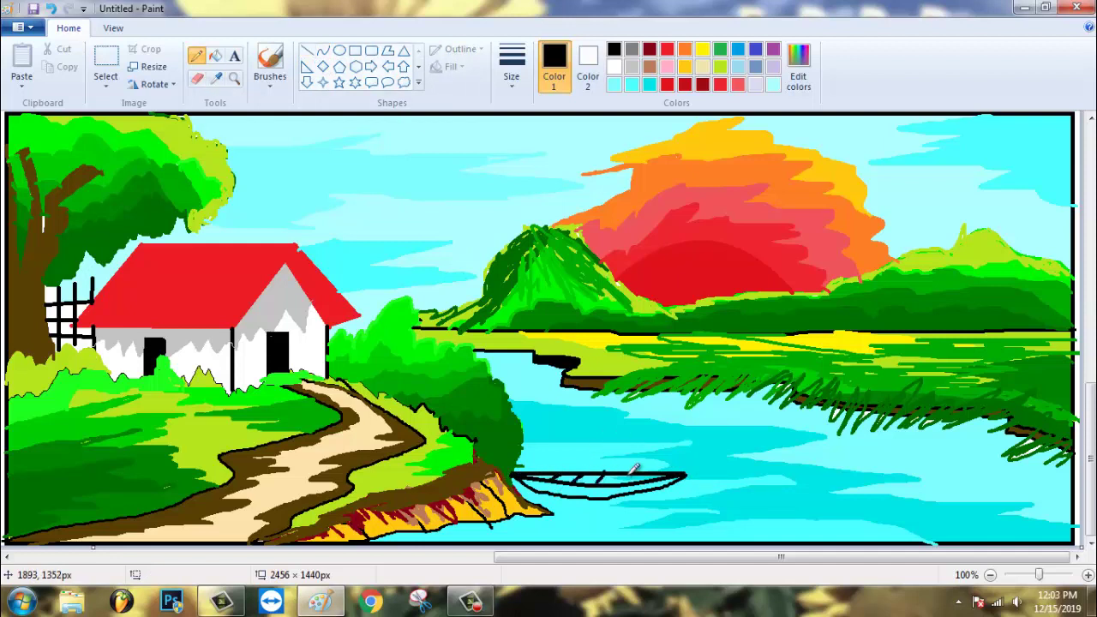
{"action": "left_click", "coordinate": [217, 55]}
{"action": "left_click", "coordinate": [585, 485]}
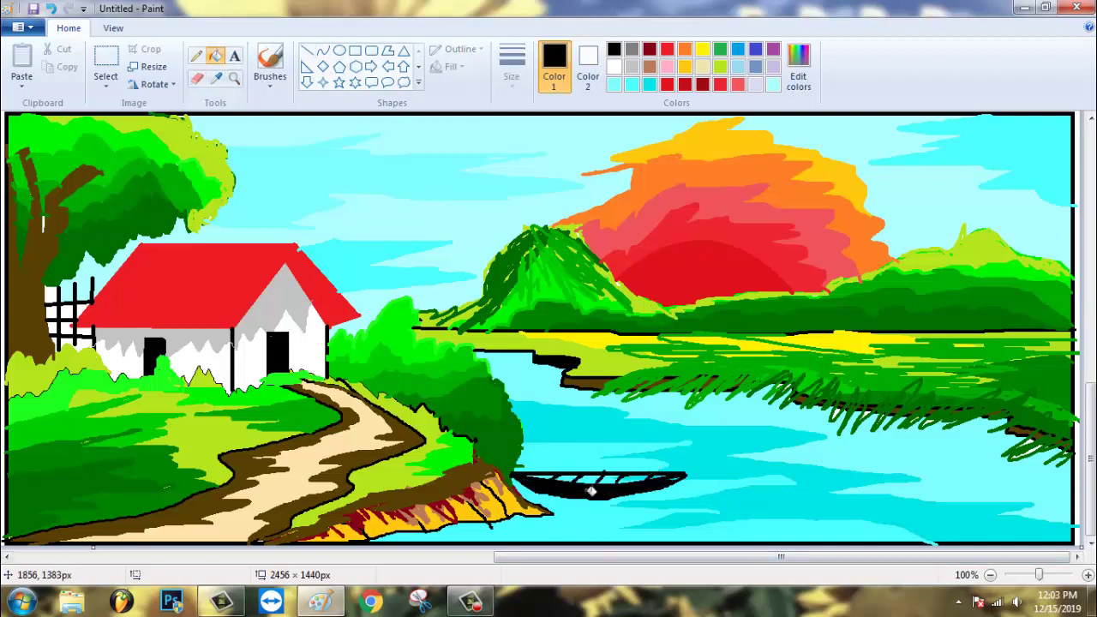
- Draw several thin black poles at the end of the boat beside the bush and cliff
{"action": "left_click", "coordinate": [197, 56]}
{"action": "left_click_drag", "start_coordinate": [530, 402], "coordinate": [530, 469]}
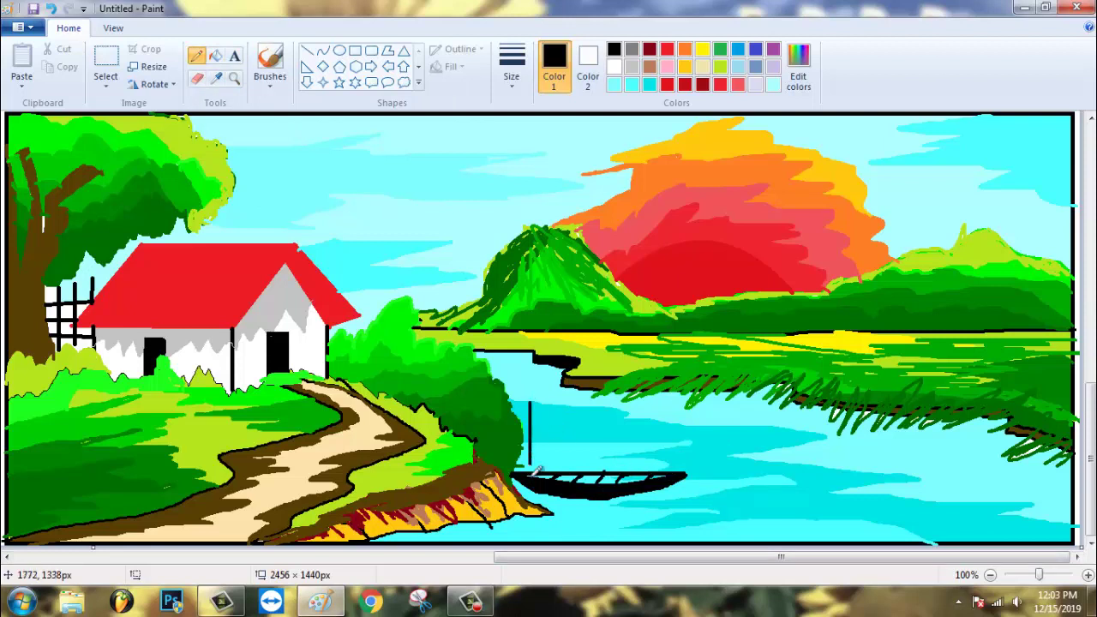
{"action": "left_click_drag", "start_coordinate": [506, 352], "coordinate": [517, 467]}
{"action": "left_click_drag", "start_coordinate": [523, 371], "coordinate": [520, 470]}
{"action": "left_click_drag", "start_coordinate": [540, 420], "coordinate": [514, 502]}
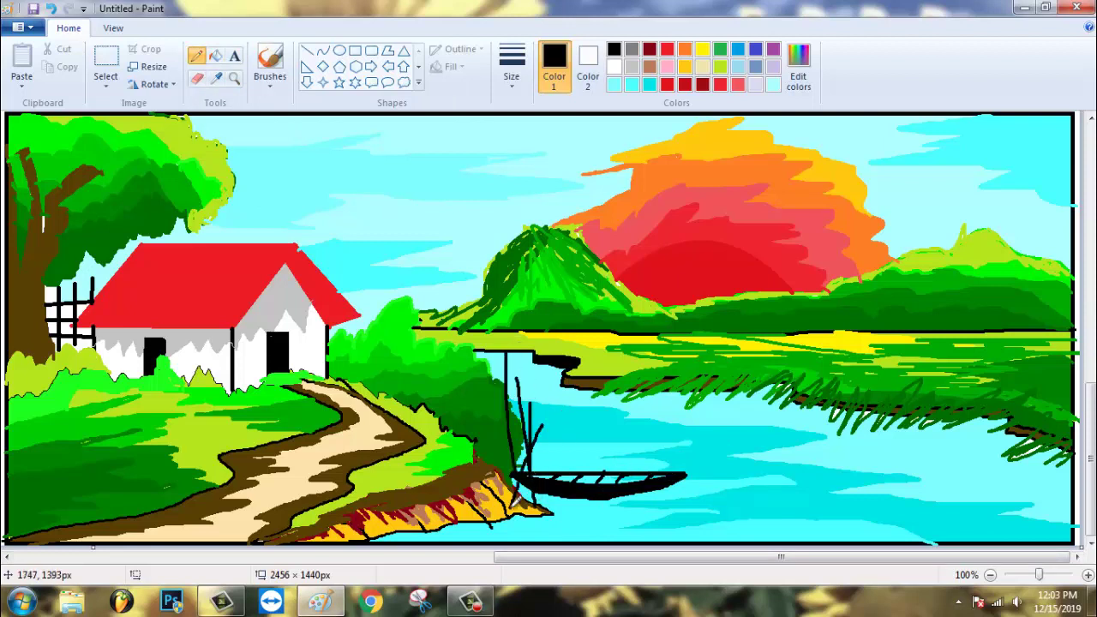
- Draw a second black-hulled boat on the river by the far bank and fill its interior gold
{"action": "mouse_move", "coordinate": [825, 460]}
{"action": "left_mouse_down"}
{"action": "mouse_move", "coordinate": [972, 447]}
{"action": "mouse_move", "coordinate": [1018, 425]}
{"action": "mouse_move", "coordinate": [891, 462]}
{"action": "mouse_move", "coordinate": [779, 450]}
{"action": "mouse_move", "coordinate": [970, 439]}
{"action": "left_mouse_up"}
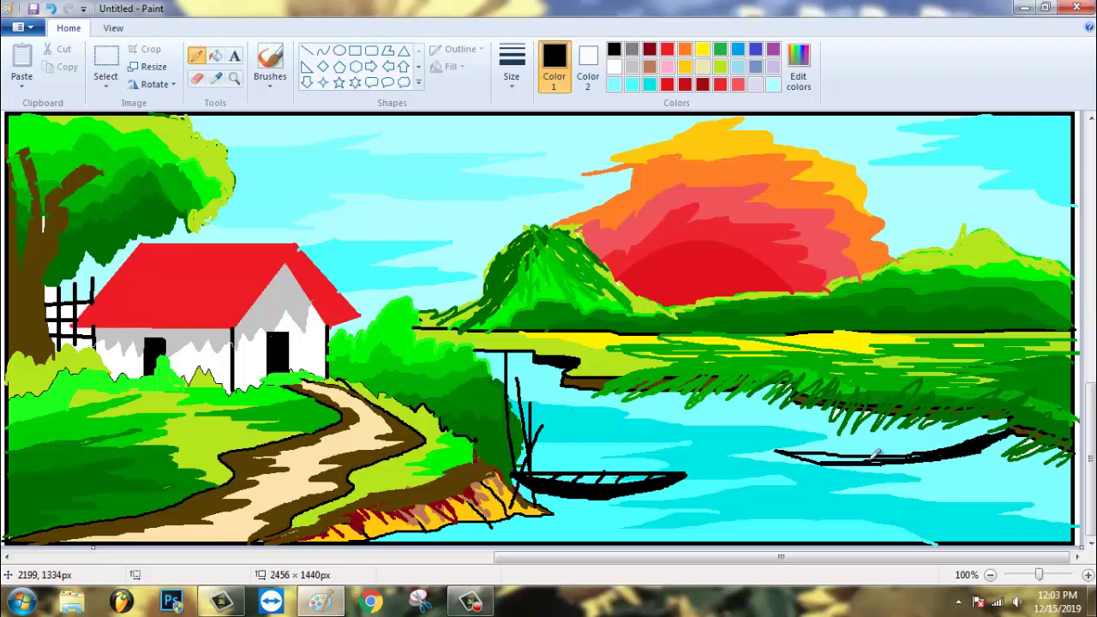
{"action": "left_click_drag", "start_coordinate": [790, 444], "coordinate": [862, 452]}
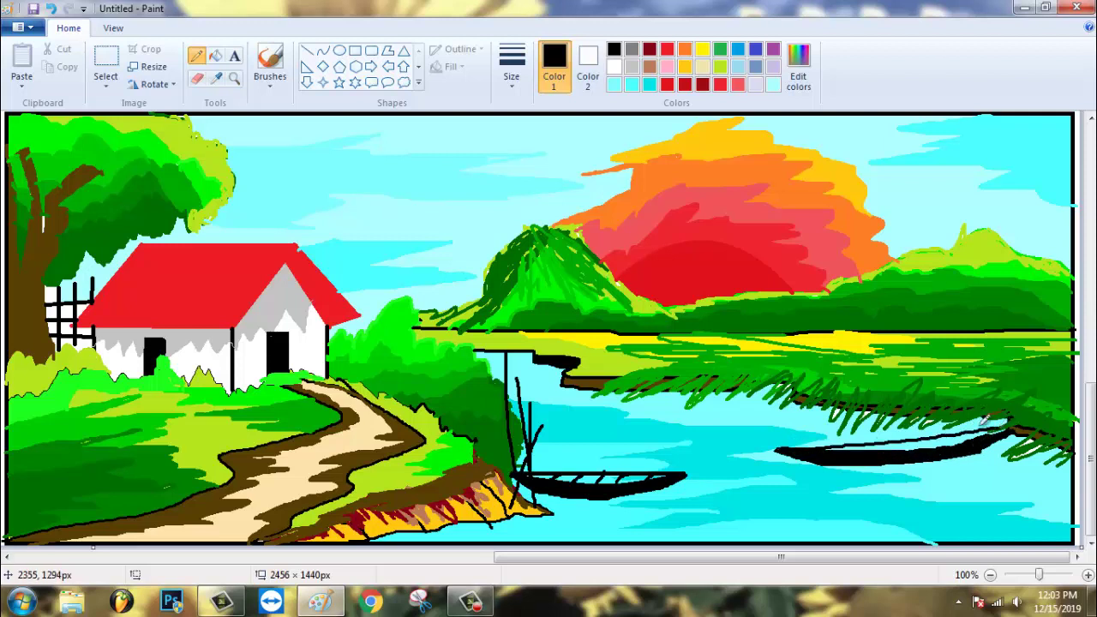
{"action": "left_click", "coordinate": [215, 55]}
{"action": "left_click", "coordinate": [685, 66]}
{"action": "left_click", "coordinate": [923, 445]}
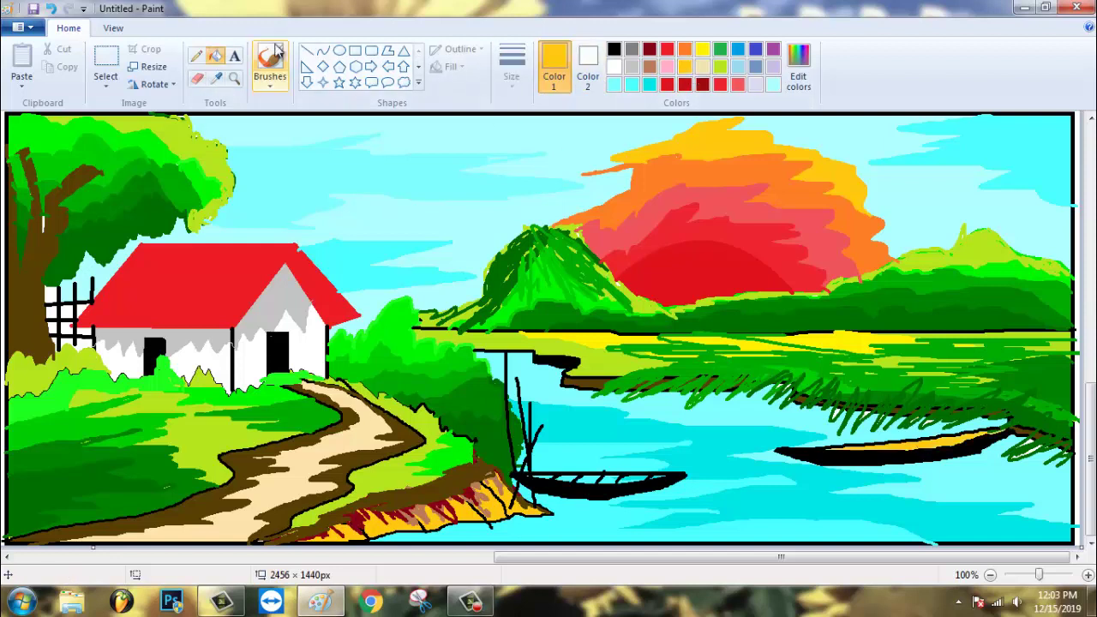
- Add black cross ribs to the gold-lined boat and draw thin upright poles at its bank end
{"action": "left_click", "coordinate": [613, 49]}
{"action": "left_click", "coordinate": [195, 55]}
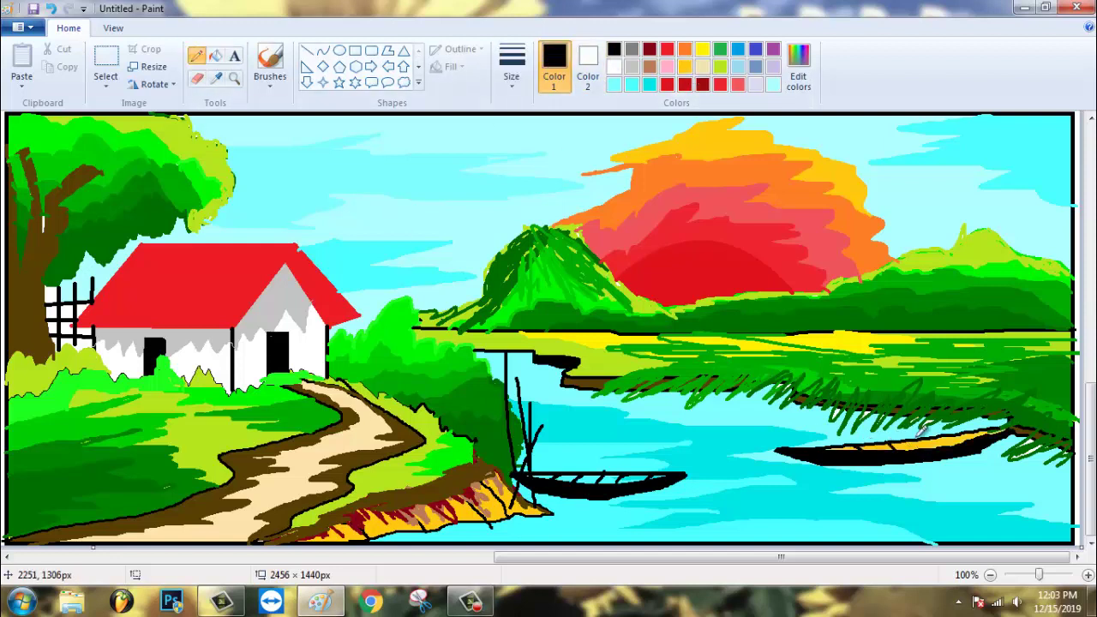
{"action": "left_click_drag", "start_coordinate": [934, 326], "coordinate": [945, 438]}
{"action": "left_click_drag", "start_coordinate": [953, 360], "coordinate": [965, 441]}
{"action": "left_click_drag", "start_coordinate": [970, 338], "coordinate": [977, 437]}
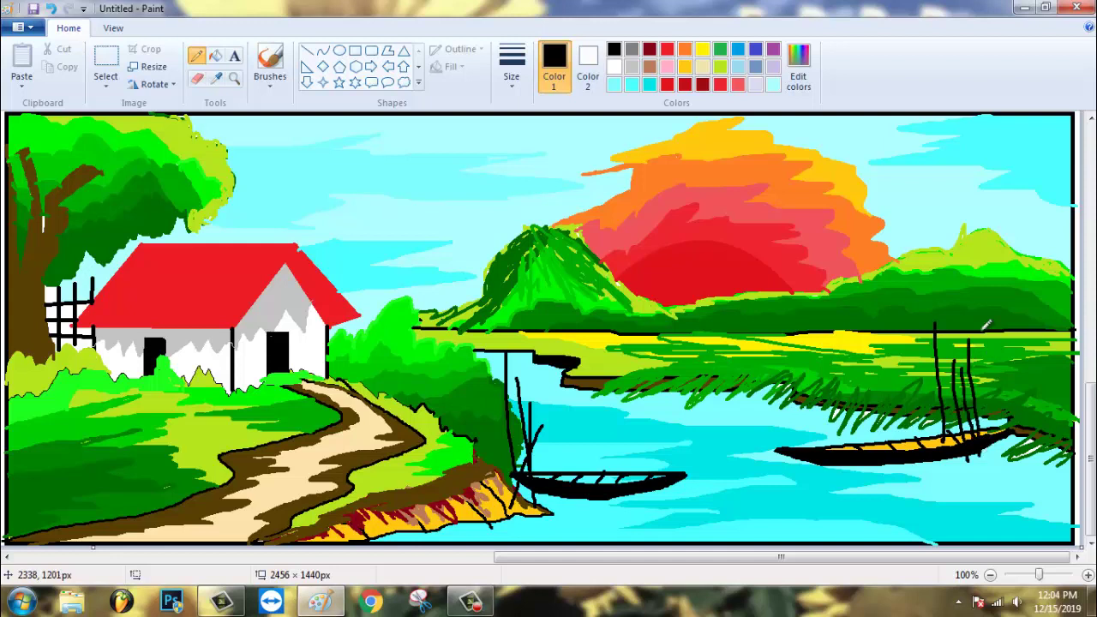
{"action": "left_click_drag", "start_coordinate": [954, 214], "coordinate": [974, 368]}
{"action": "left_click_drag", "start_coordinate": [975, 373], "coordinate": [985, 428]}
{"action": "left_click_drag", "start_coordinate": [862, 327], "coordinate": [878, 446]}
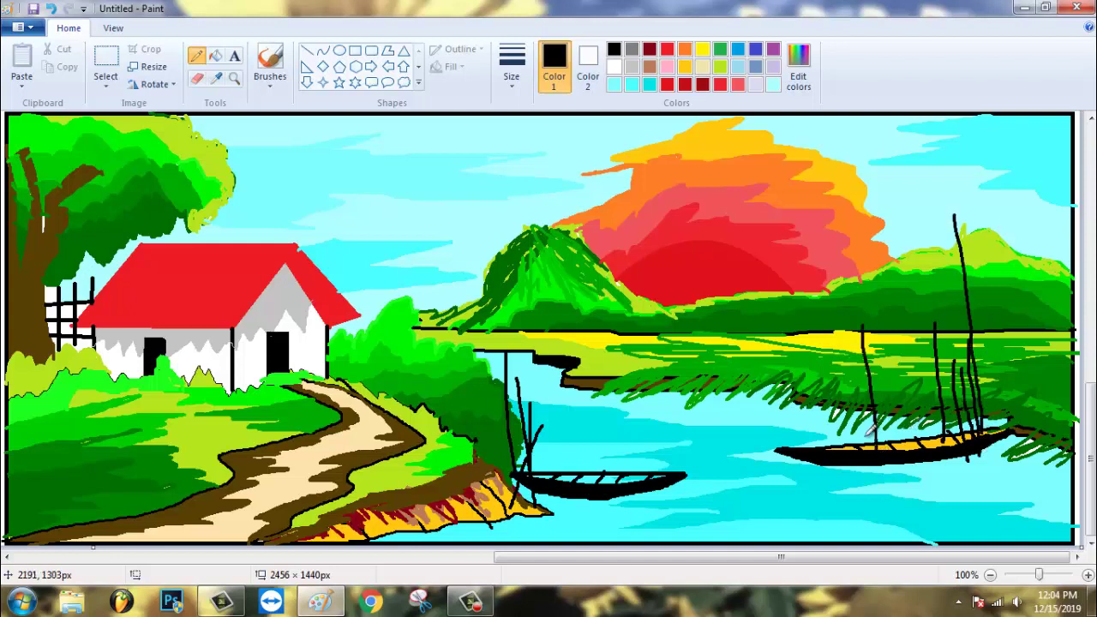
{"action": "key", "text": "ctrl+z"}
{"action": "key", "text": "ctrl+z"}
- Draw two thin black upright lines beside the rounded hill and three rising from the far ridge
{"action": "left_click_drag", "start_coordinate": [457, 147], "coordinate": [466, 317]}
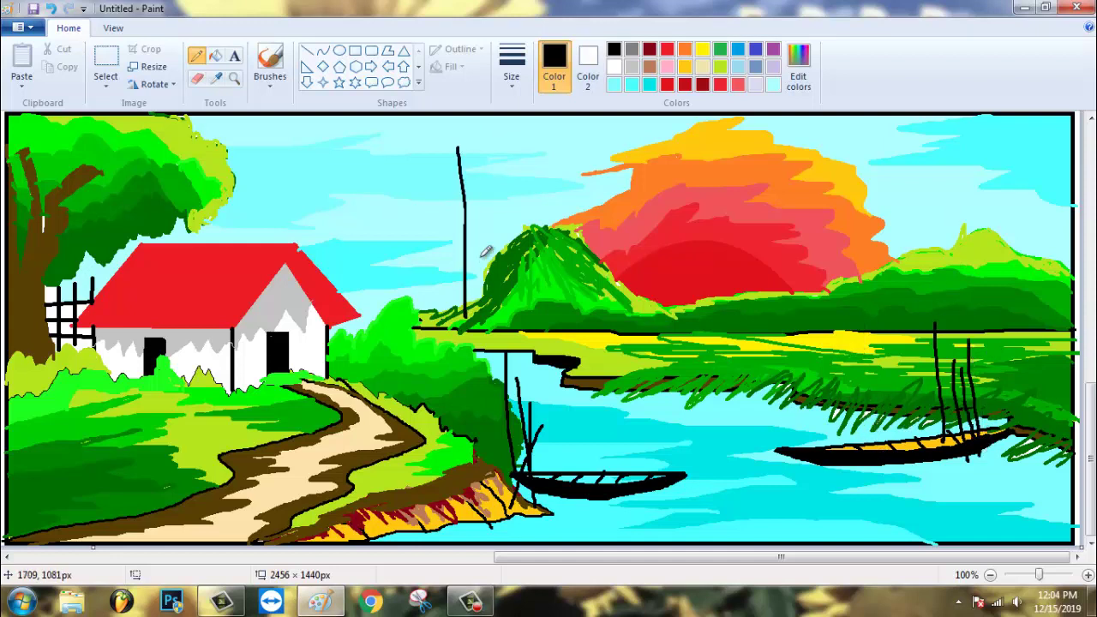
{"action": "left_click_drag", "start_coordinate": [476, 255], "coordinate": [477, 313]}
{"action": "left_click_drag", "start_coordinate": [907, 144], "coordinate": [912, 264]}
{"action": "left_click_drag", "start_coordinate": [896, 219], "coordinate": [900, 266]}
{"action": "left_click_drag", "start_coordinate": [932, 127], "coordinate": [931, 283]}
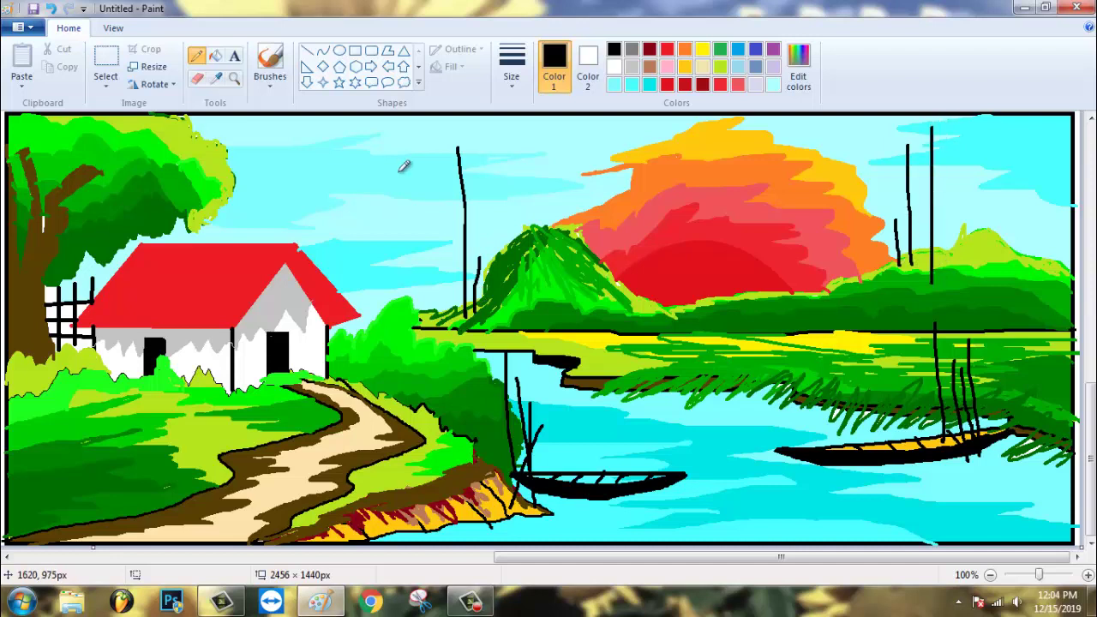